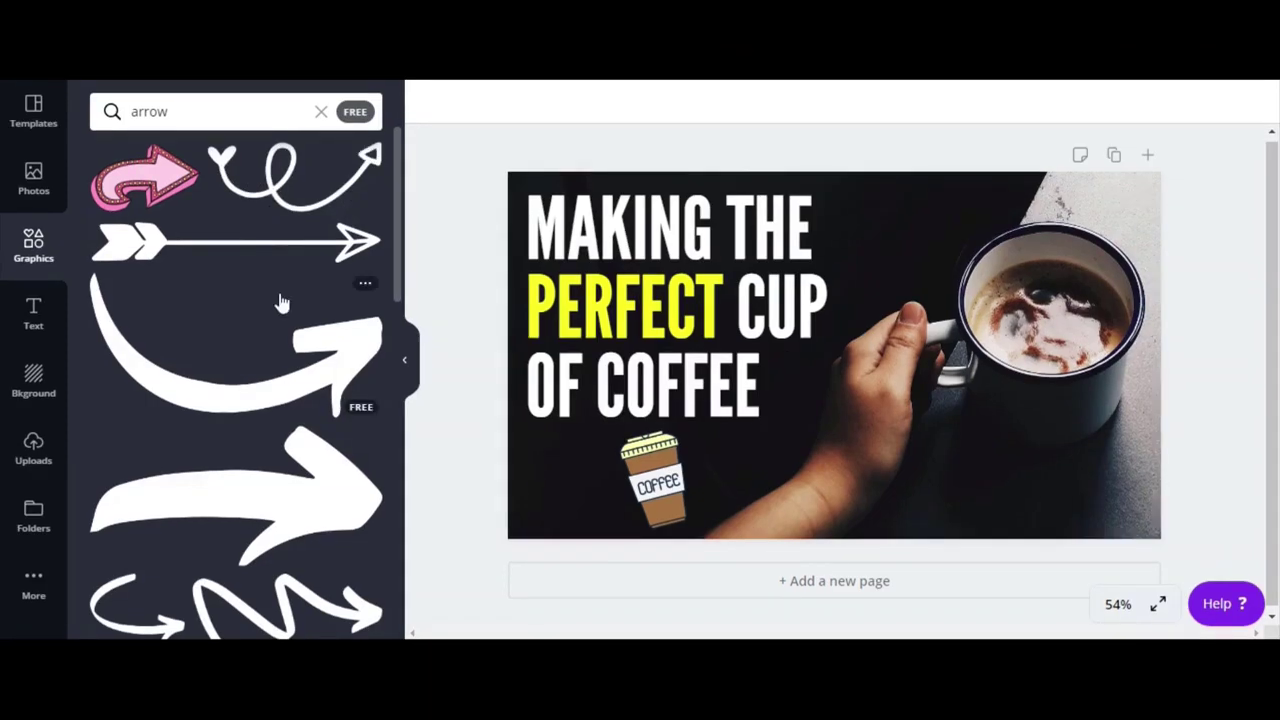
# Step: Add the white curved arrow graphic from the arrow results and shrink it into place beside the coffee cup illustration, beneath the title
pyautogui.scroll(-2, 280, 305)
pyautogui.scroll(-1, 266, 306)
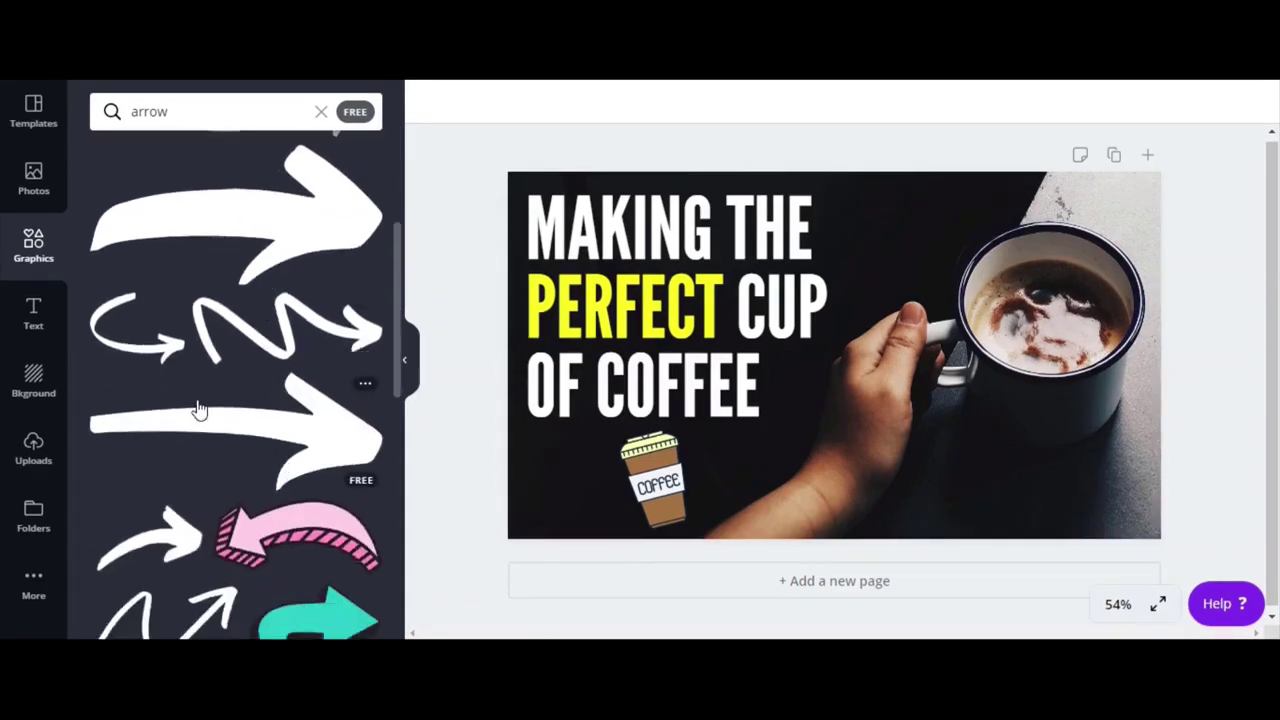
pyautogui.click(145, 350)
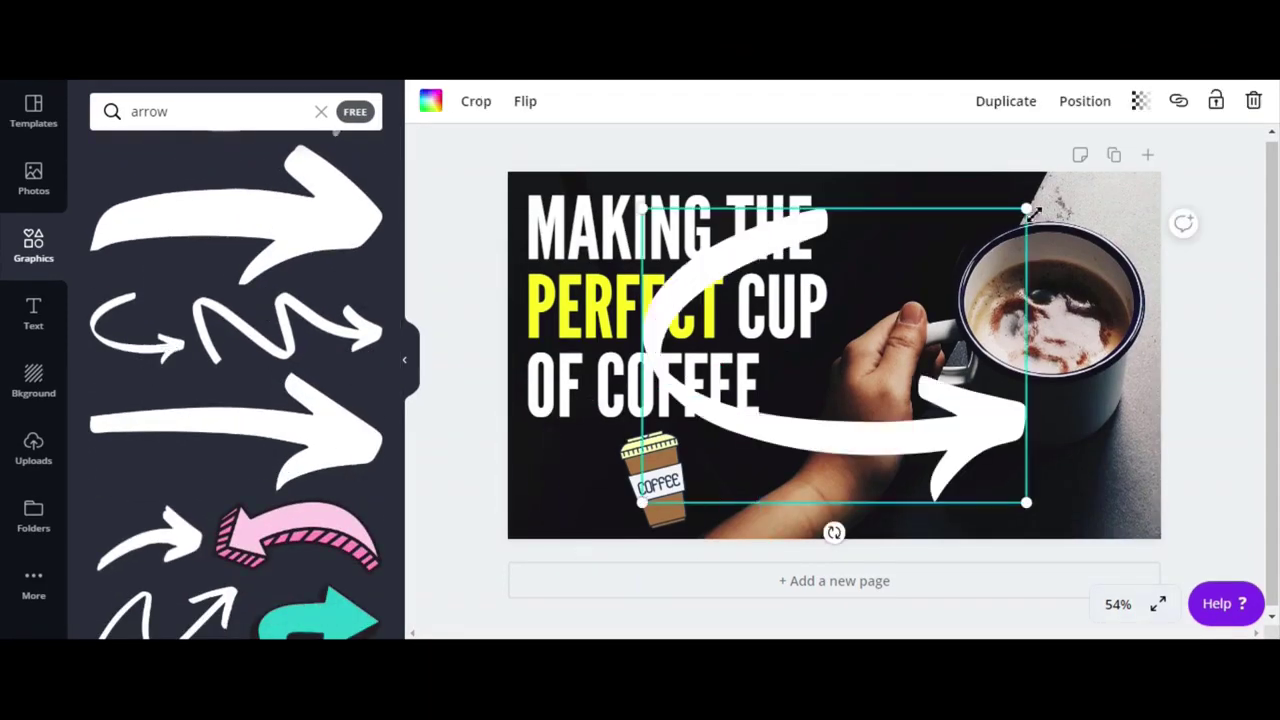
pyautogui.moveTo(1030, 212); pyautogui.dragTo(571, 534)
# Step: Shift the coffee cup illustration slightly away from the arrow and enlarge it a little
pyautogui.click(660, 488)
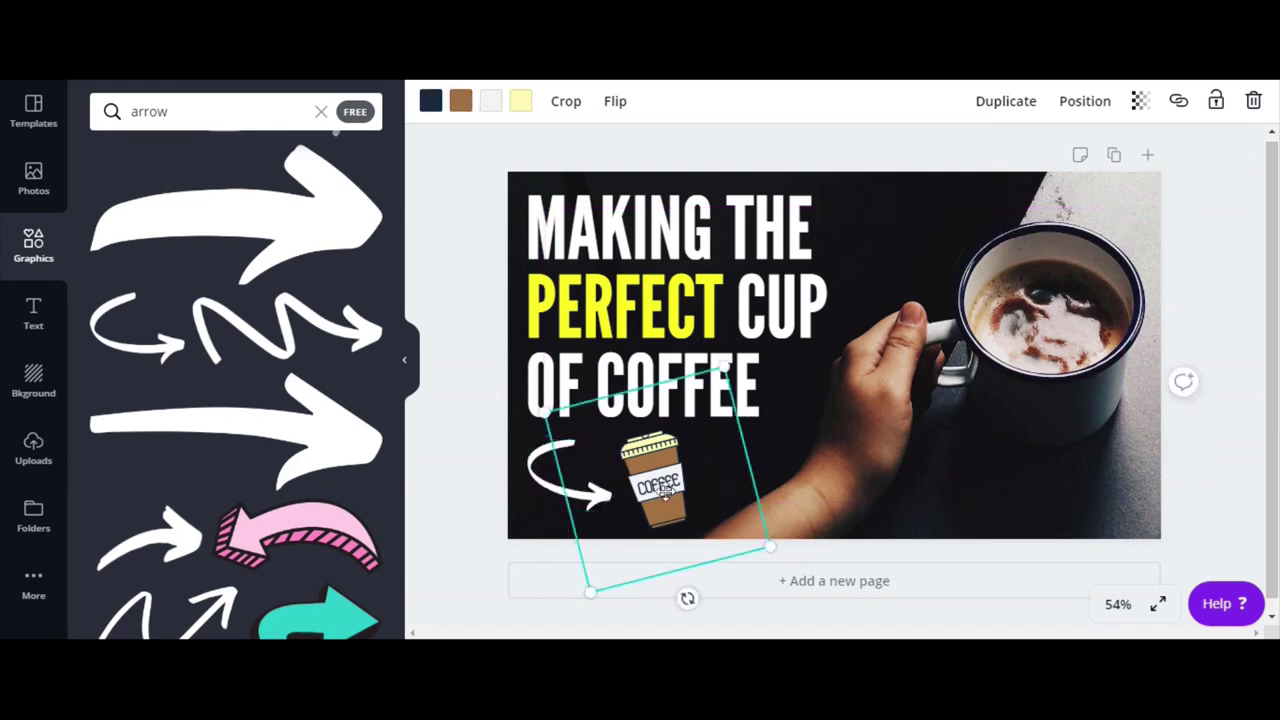
pyautogui.moveTo(660, 488); pyautogui.dragTo(666, 494)
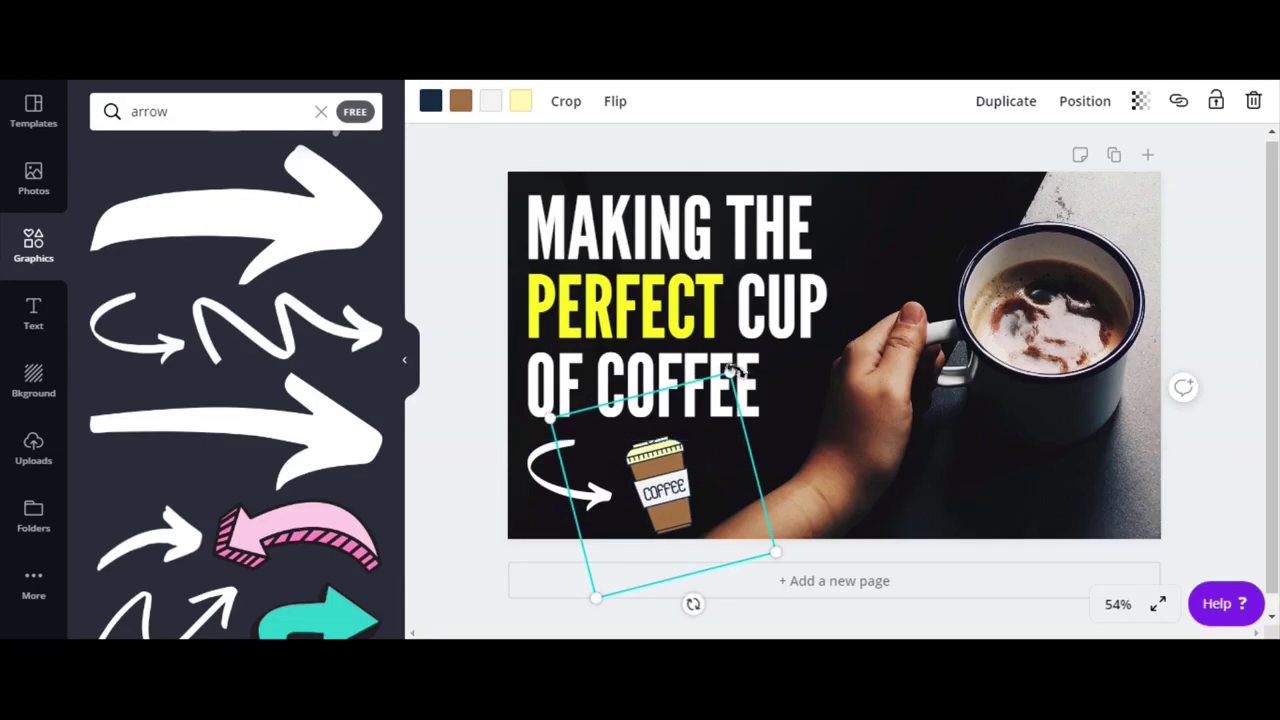
pyautogui.moveTo(733, 370)
pyautogui.mouseDown()
pyautogui.moveTo(749, 366)
pyautogui.moveTo(735, 365)
pyautogui.mouseUp()
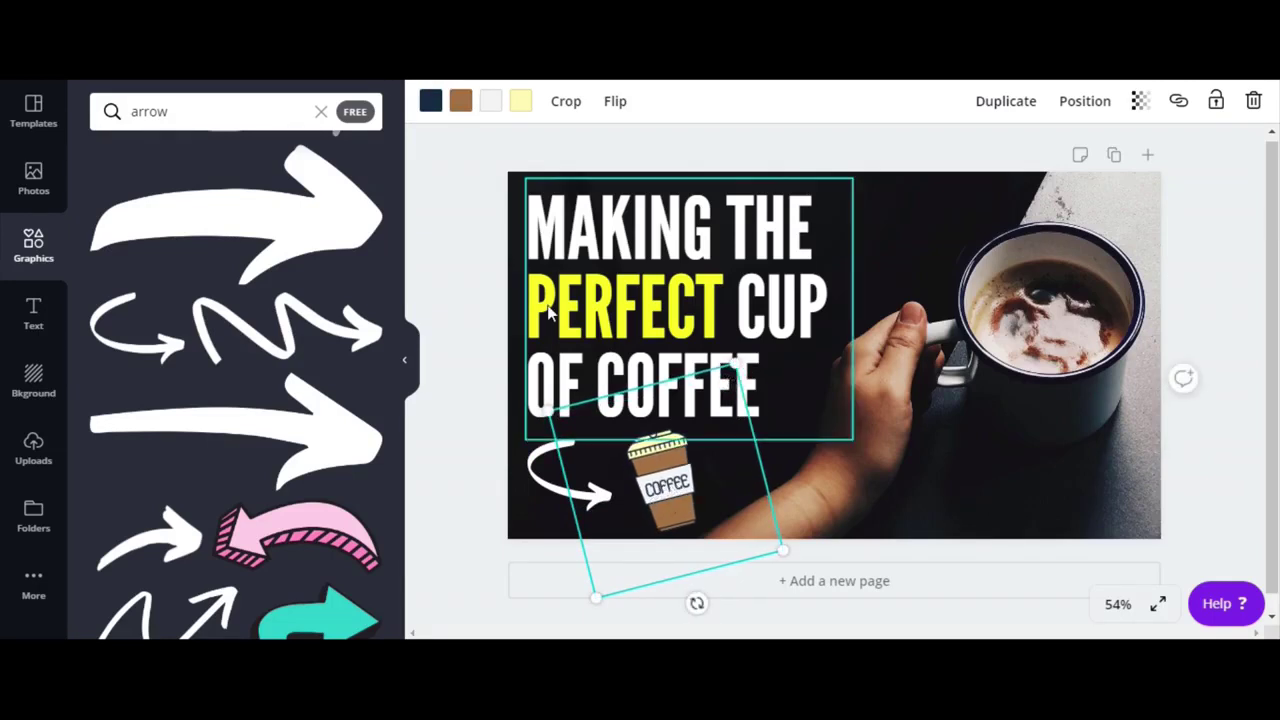
# Step: Recolour the brown body of the coffee cup illustration with the default yellow, after trying pink and light grey
pyautogui.click(461, 104)
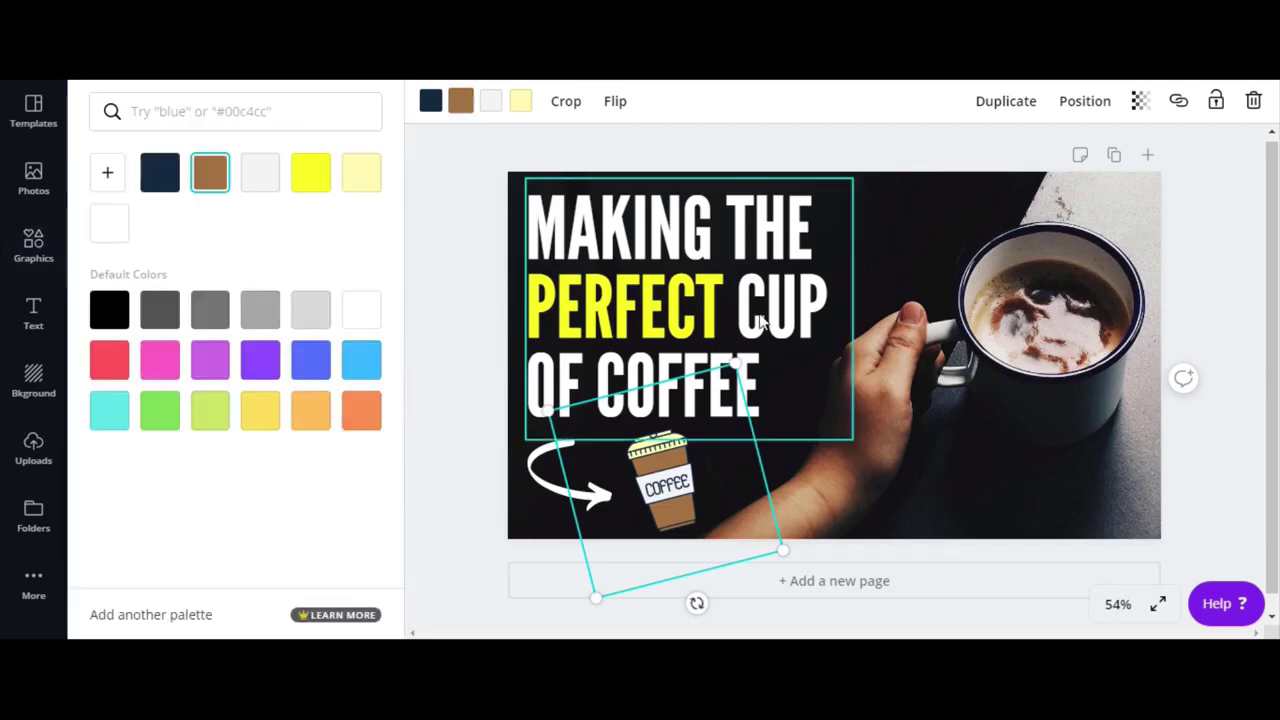
pyautogui.click(262, 412)
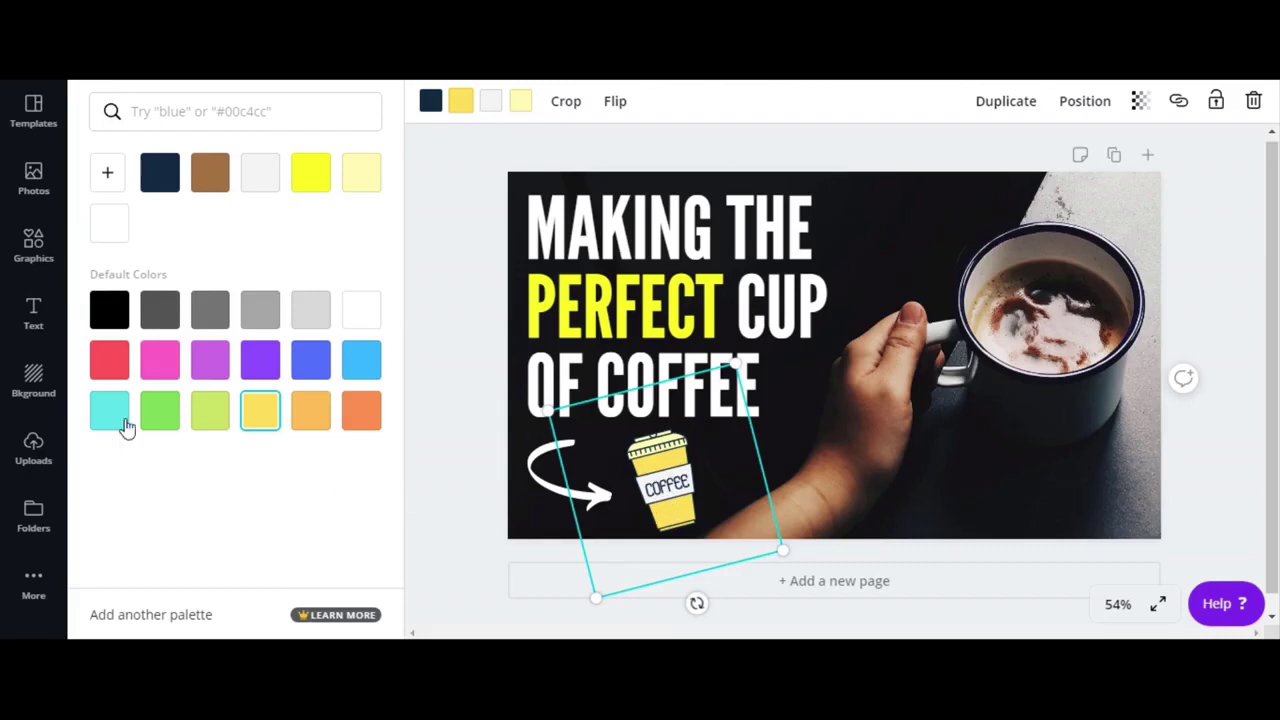
pyautogui.click(160, 360)
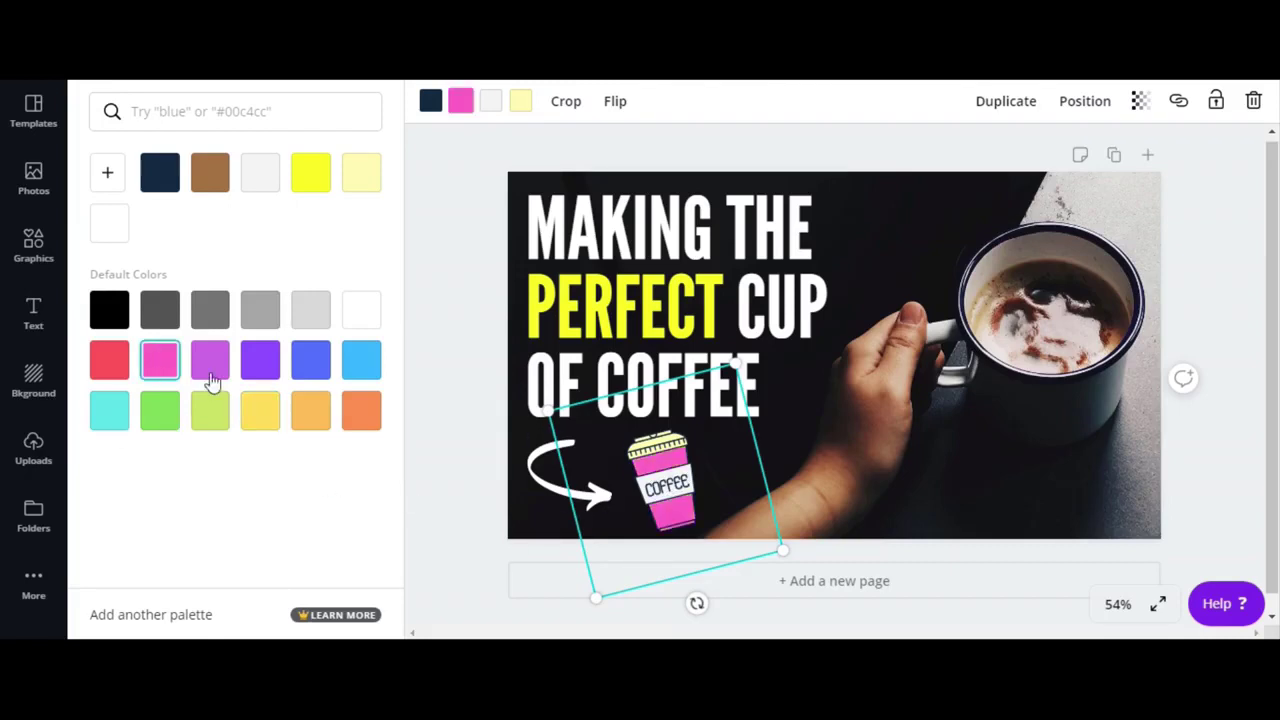
pyautogui.click(310, 310)
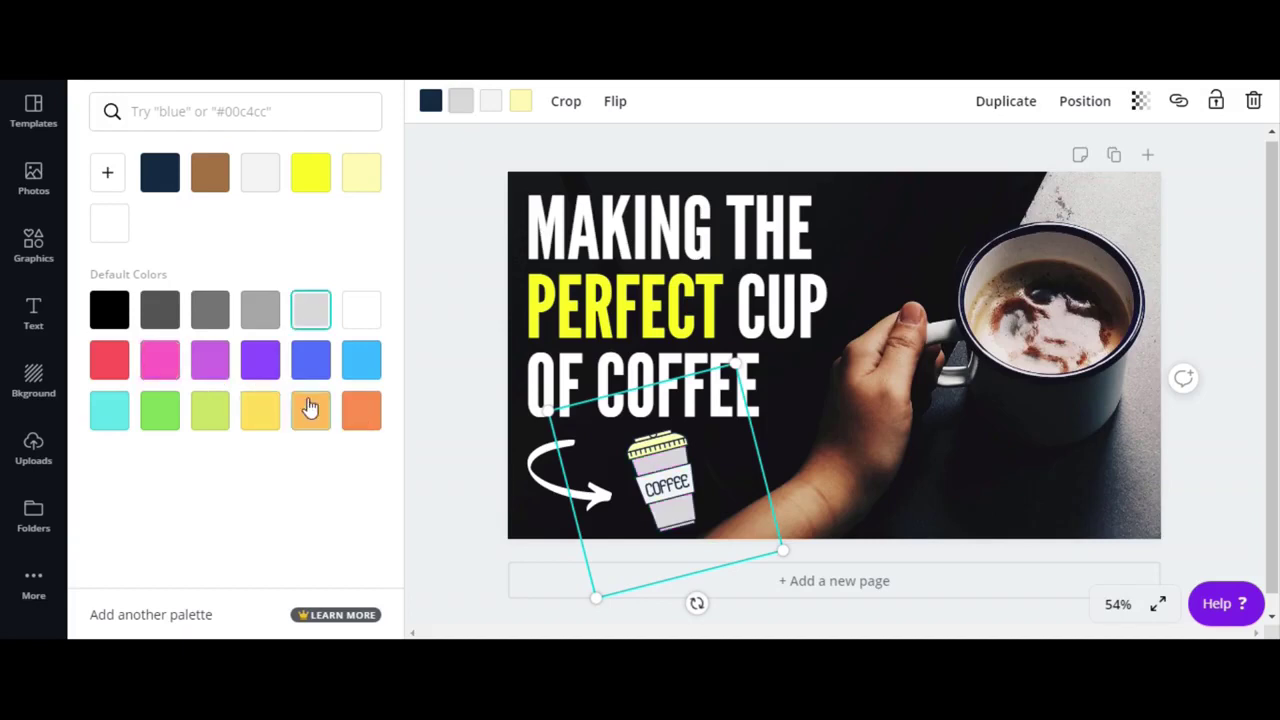
pyautogui.click(264, 425)
pyautogui.click(1175, 362)
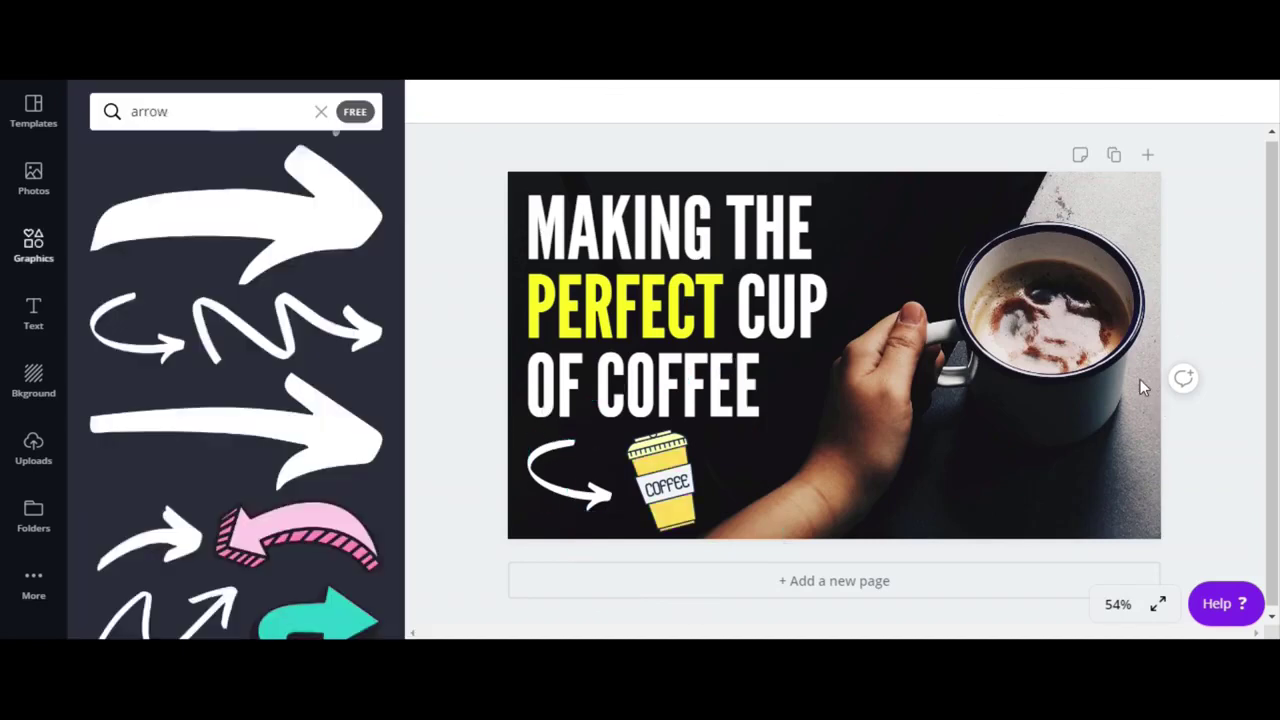
# Step: Move the curved arrow closer to the coffee cup illustration, nudge it upward, and fine-tune the cup's position
pyautogui.click(591, 505)
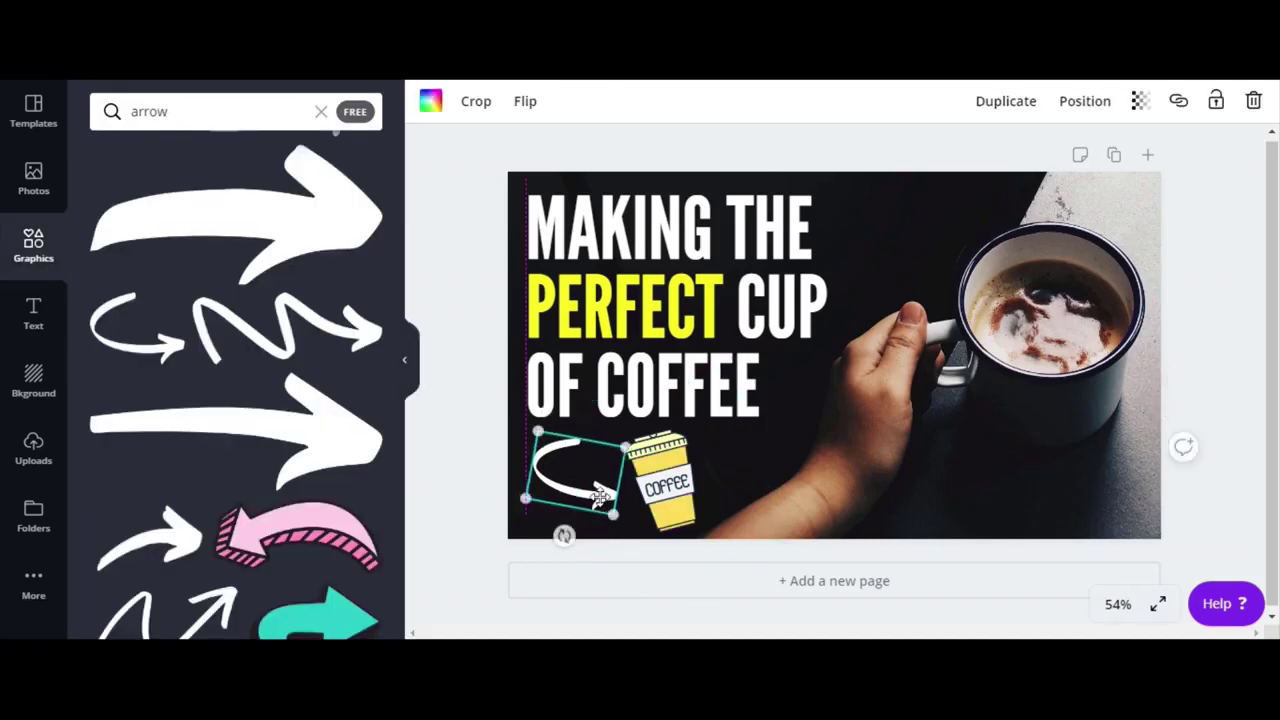
pyautogui.moveTo(591, 505); pyautogui.dragTo(598, 510)
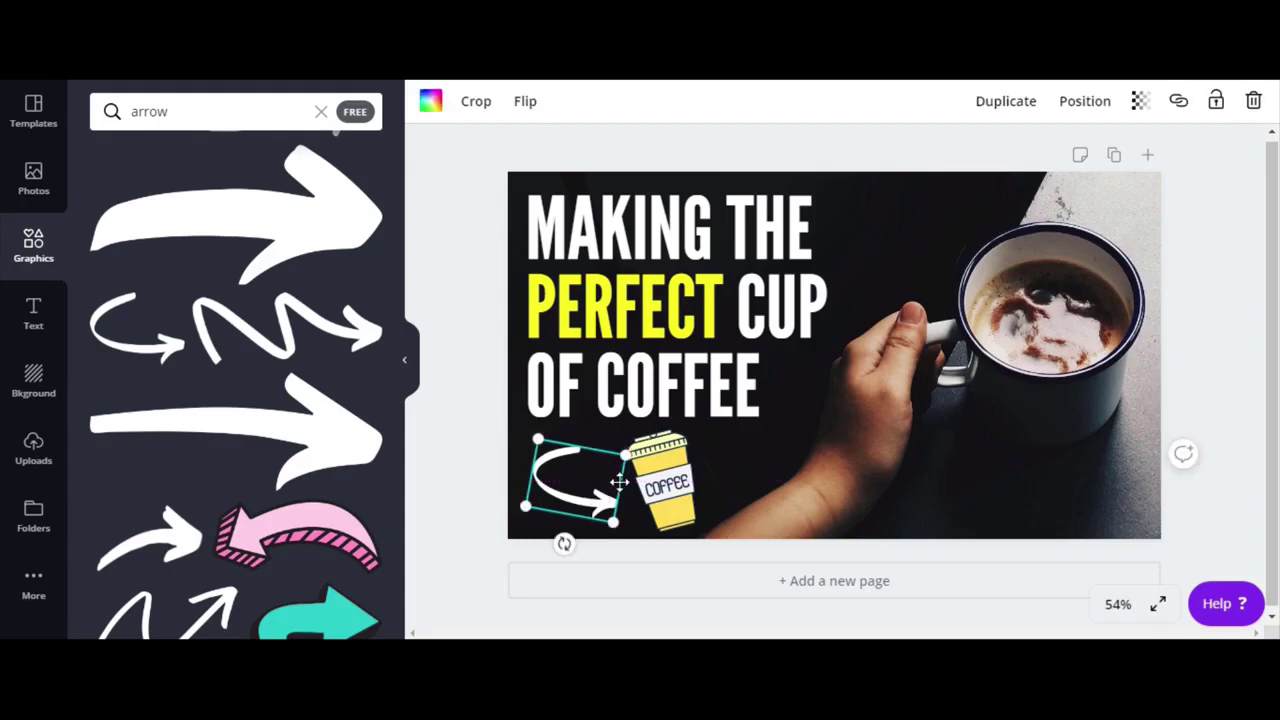
pyautogui.press('Up')
pyautogui.press('Up')
pyautogui.press('Up')
pyautogui.press('Up')
pyautogui.press('Up')
pyautogui.press('Up')
pyautogui.press('Up')
pyautogui.press('Up')
pyautogui.press('Up')
pyautogui.press('Up')
pyautogui.press('Up')
pyautogui.press('Up')
pyautogui.press('Up')
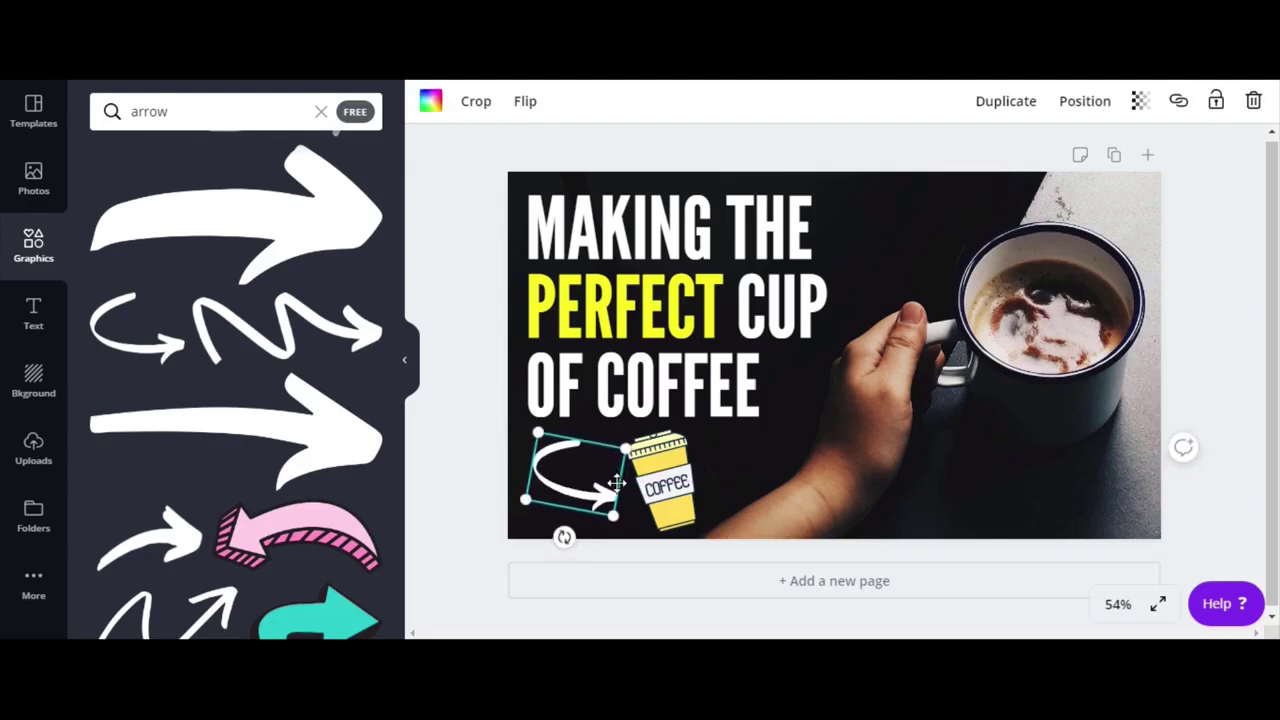
pyautogui.click(670, 484)
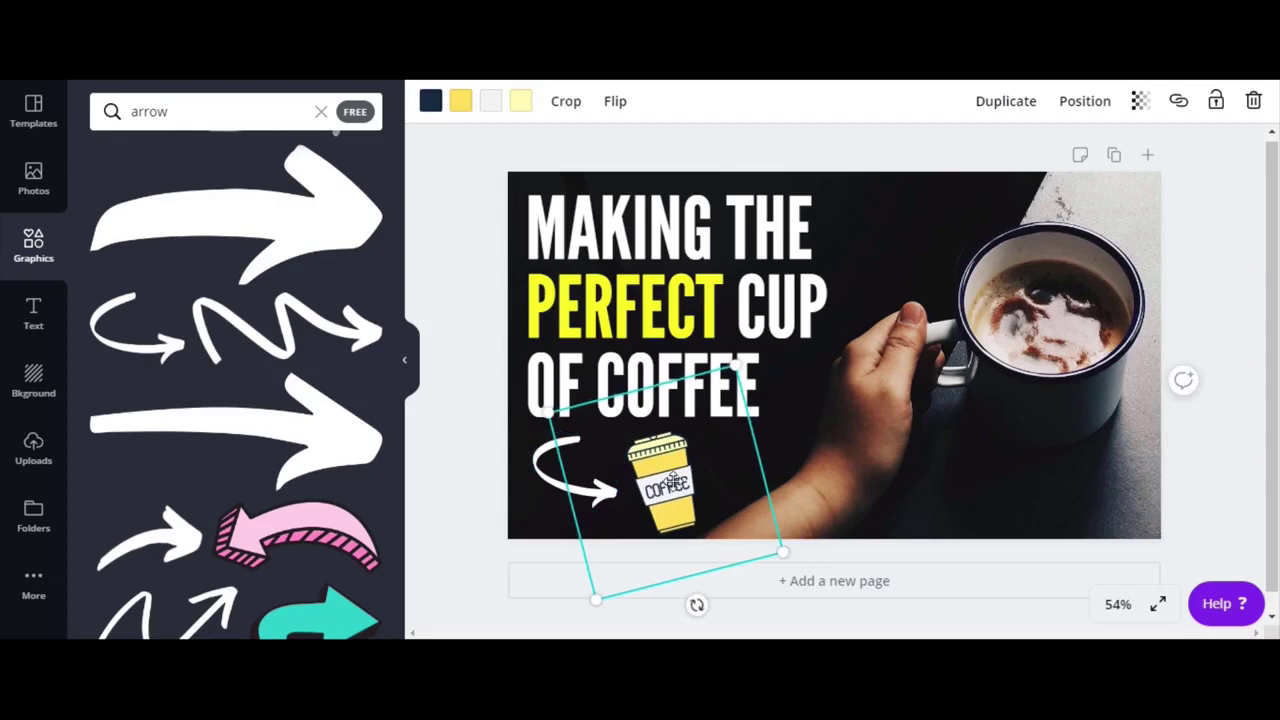
pyautogui.click(1218, 268)
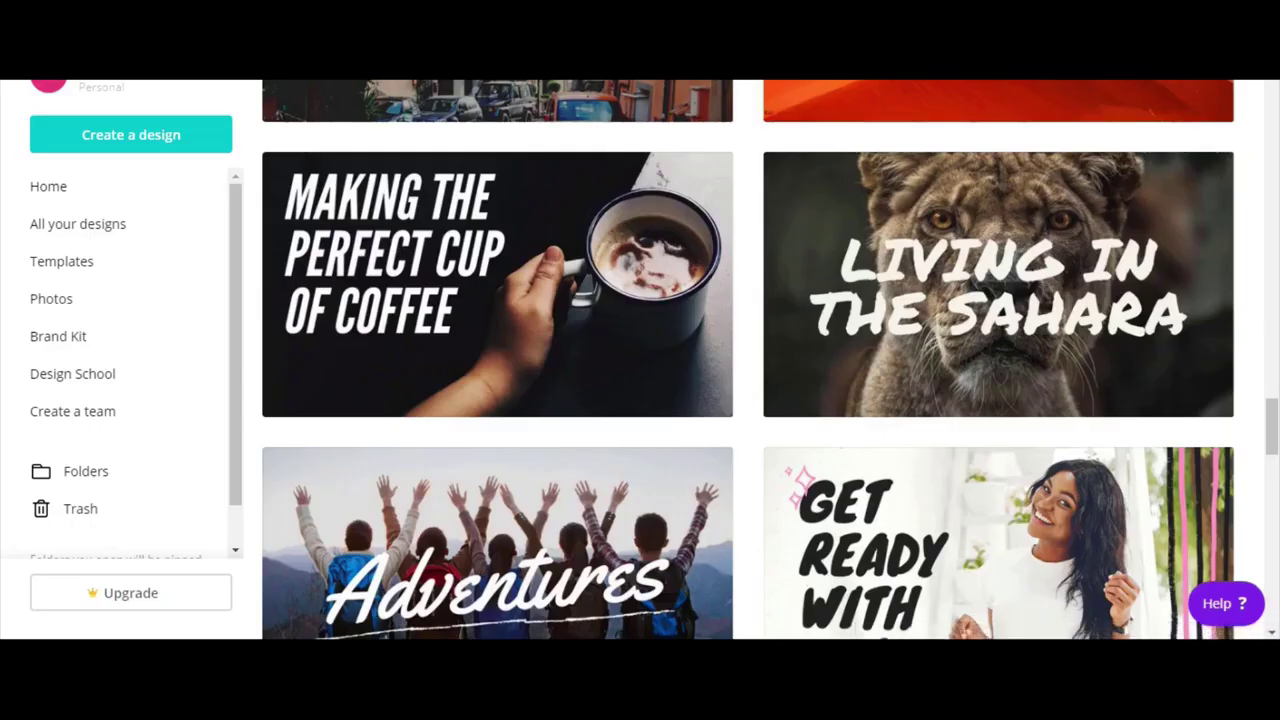
# Step: Browse the available YouTube Thumbnail templates
pyautogui.scroll(-15, 490, 284)
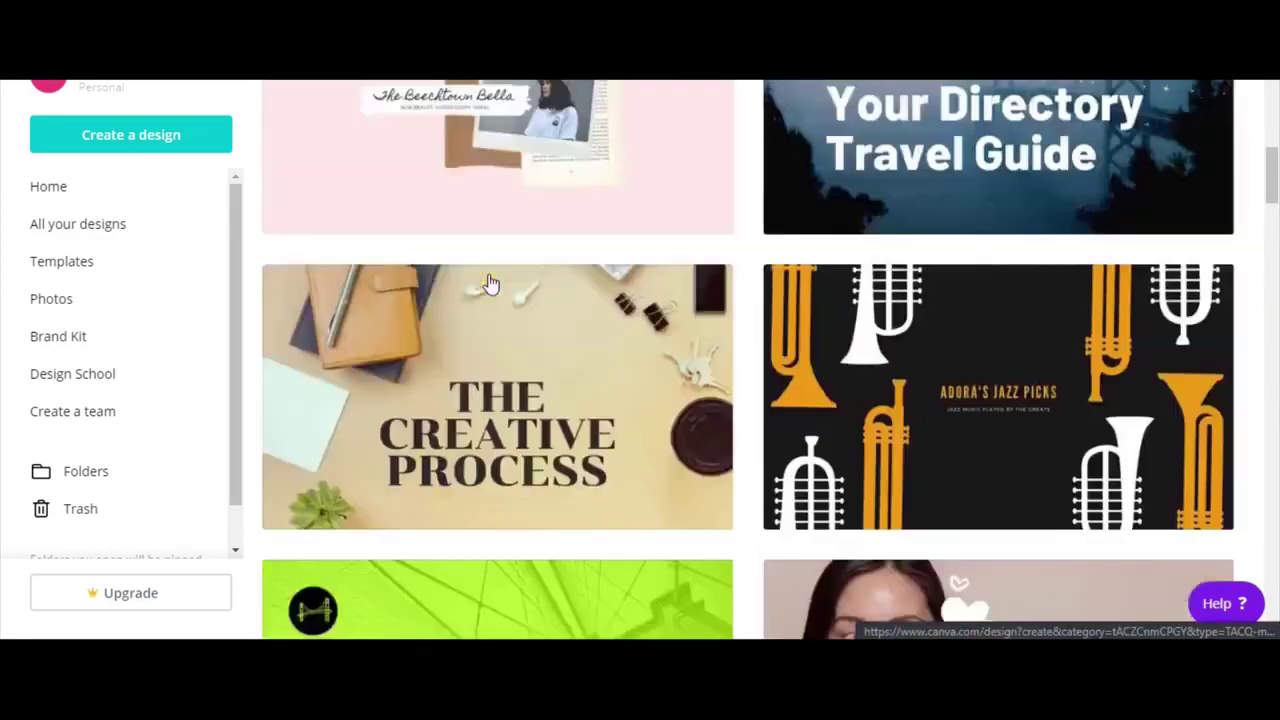
pyautogui.click(490, 284)
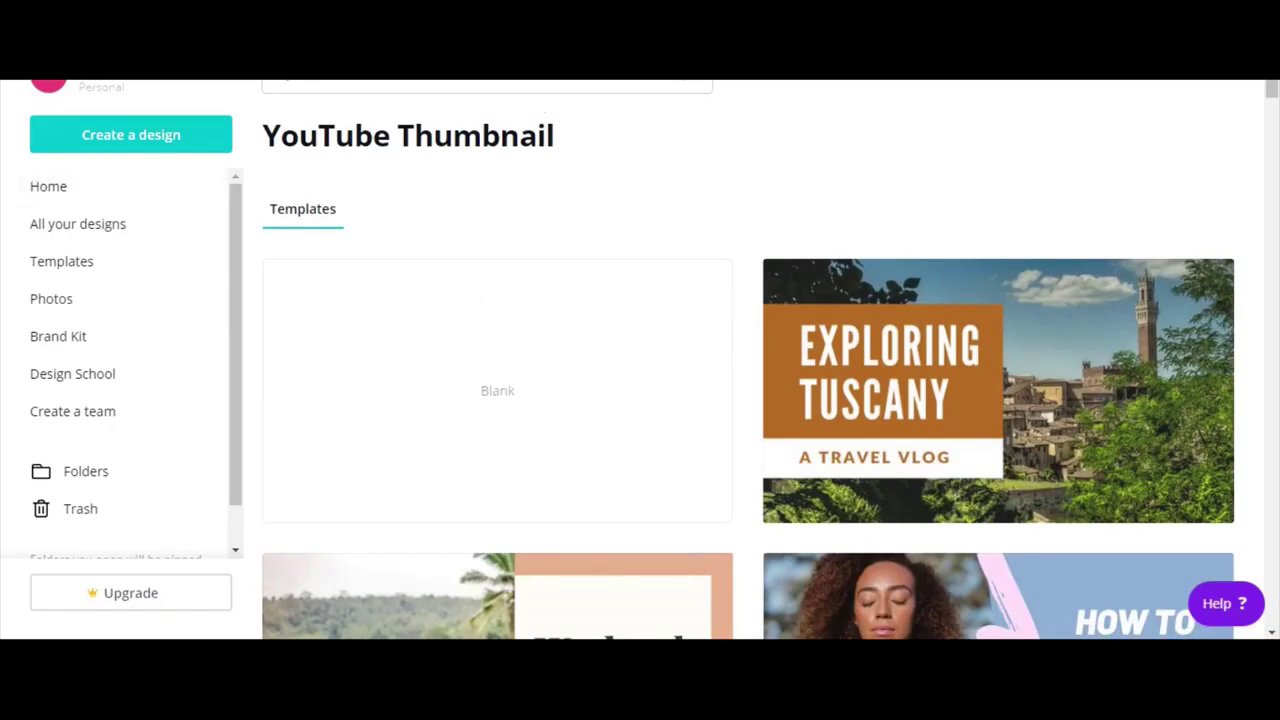
pyautogui.scroll(-1, 603, 391)
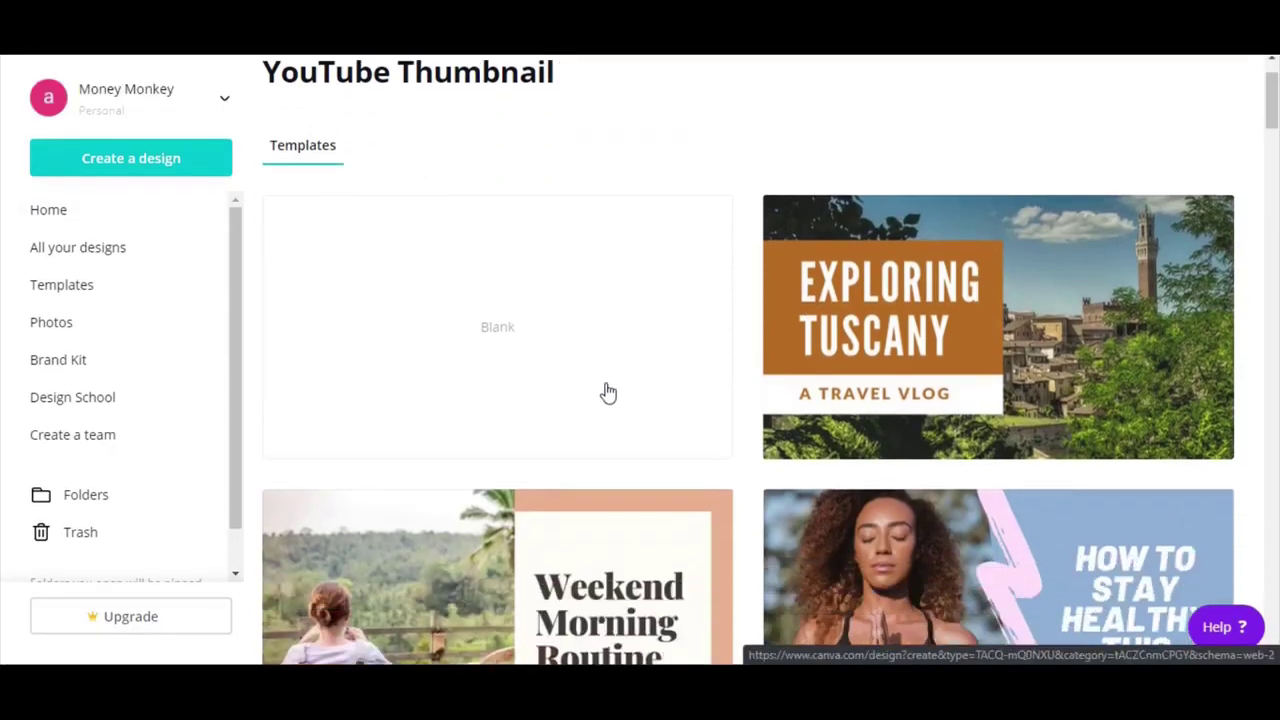
pyautogui.scroll(1, 503, 203)
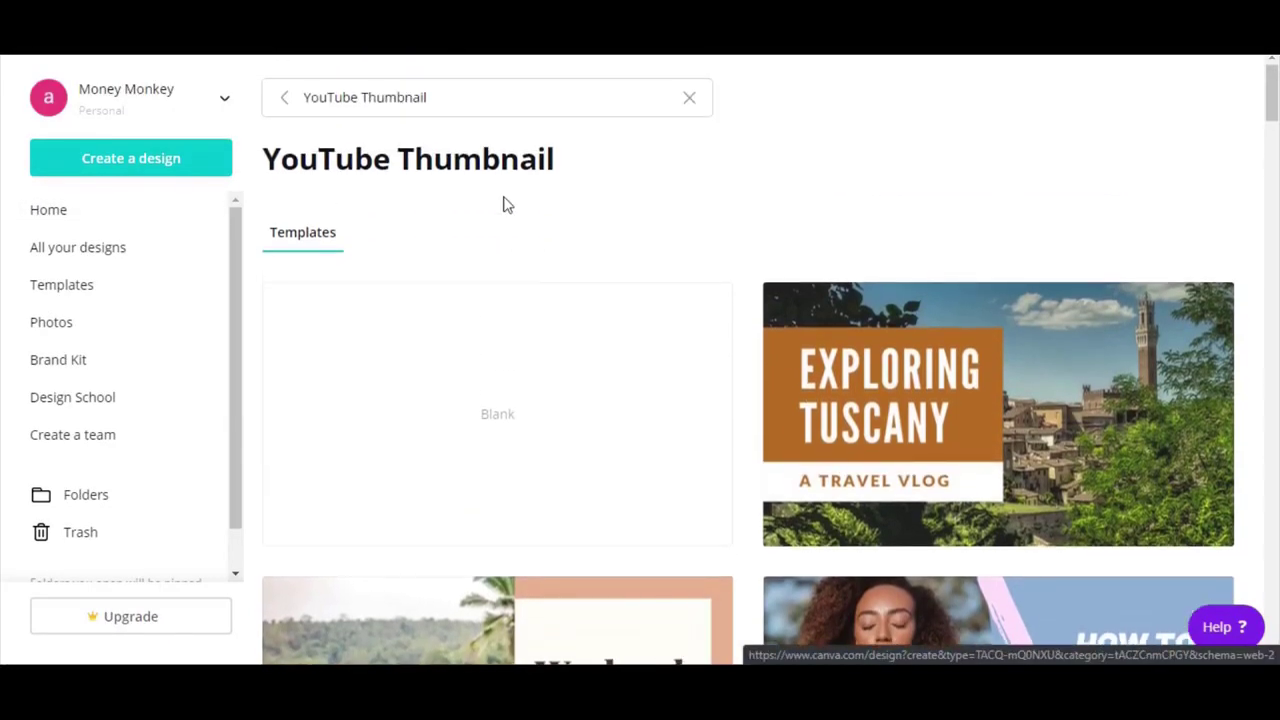
pyautogui.tripleClick(466, 103)
pyautogui.press('BackSpace')
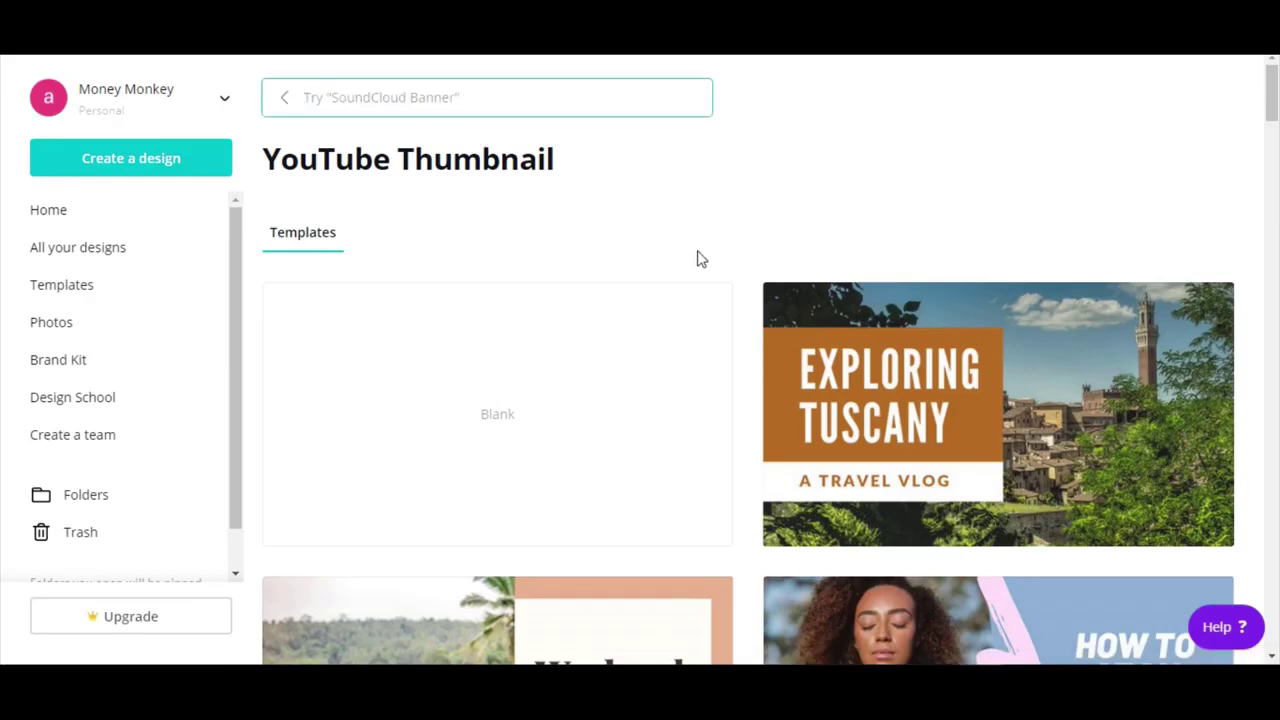
pyautogui.write('logo')
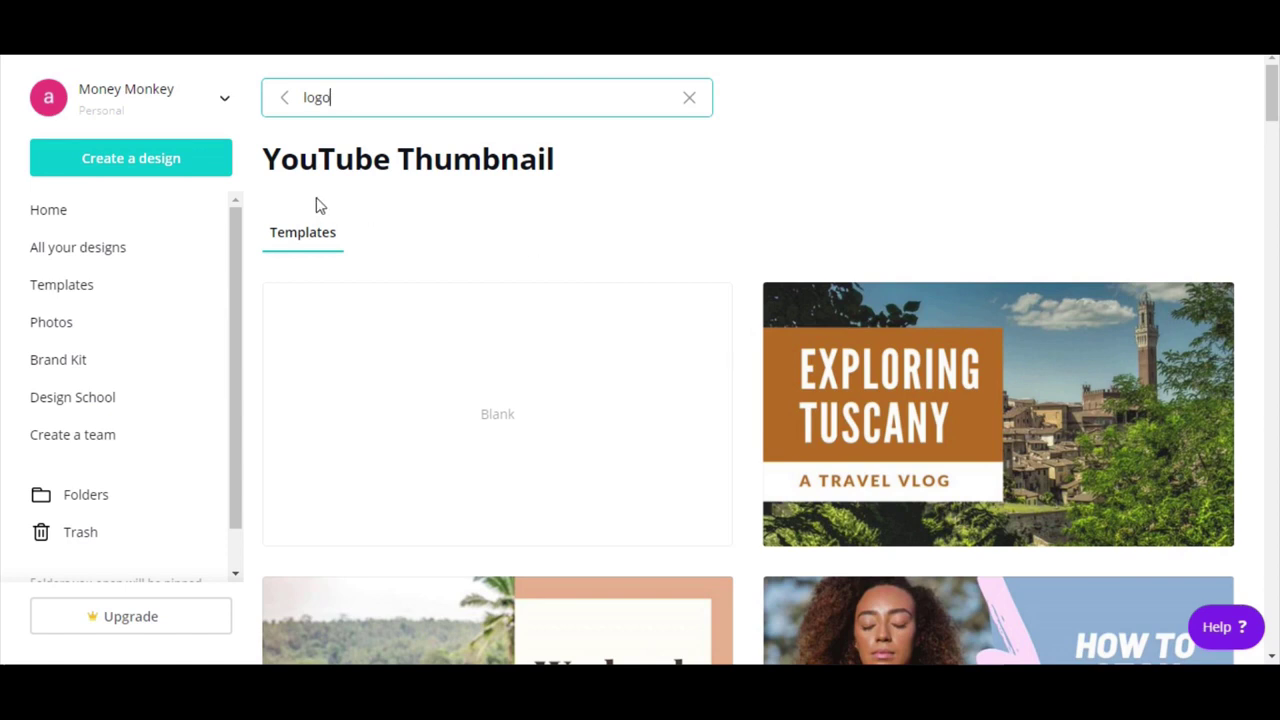
pyautogui.click(120, 98)
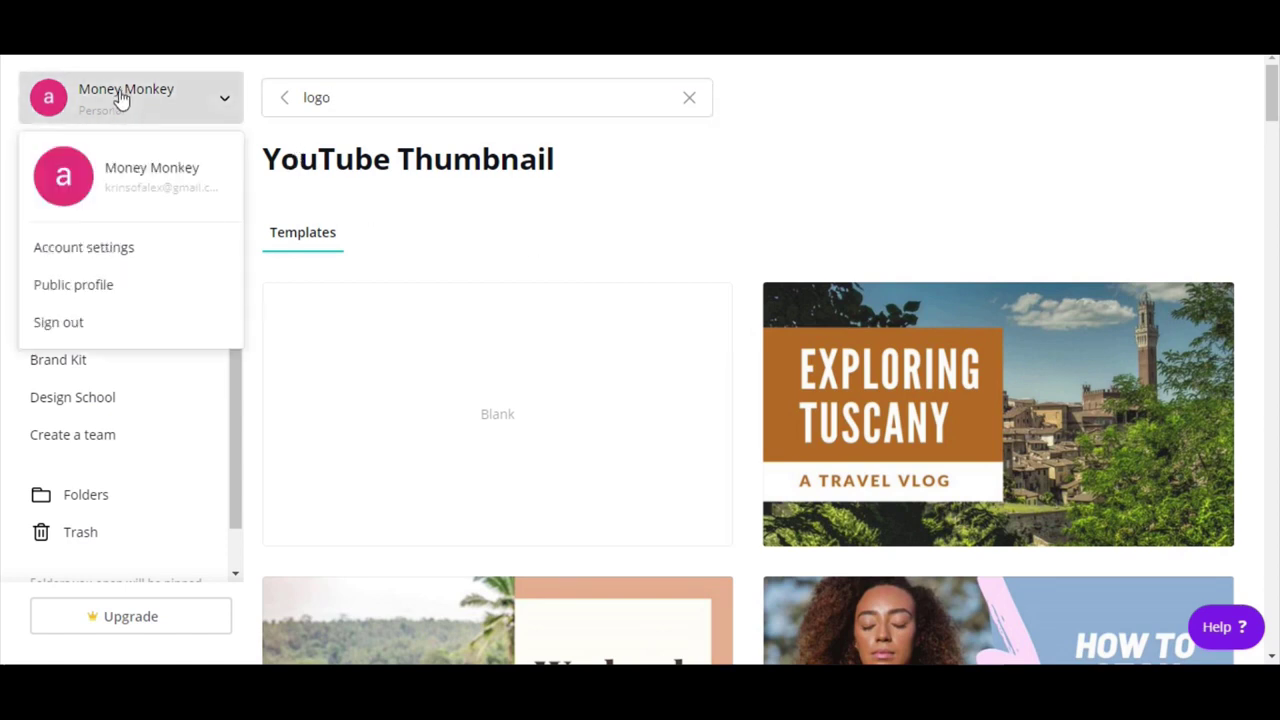
pyautogui.click(1067, 104)
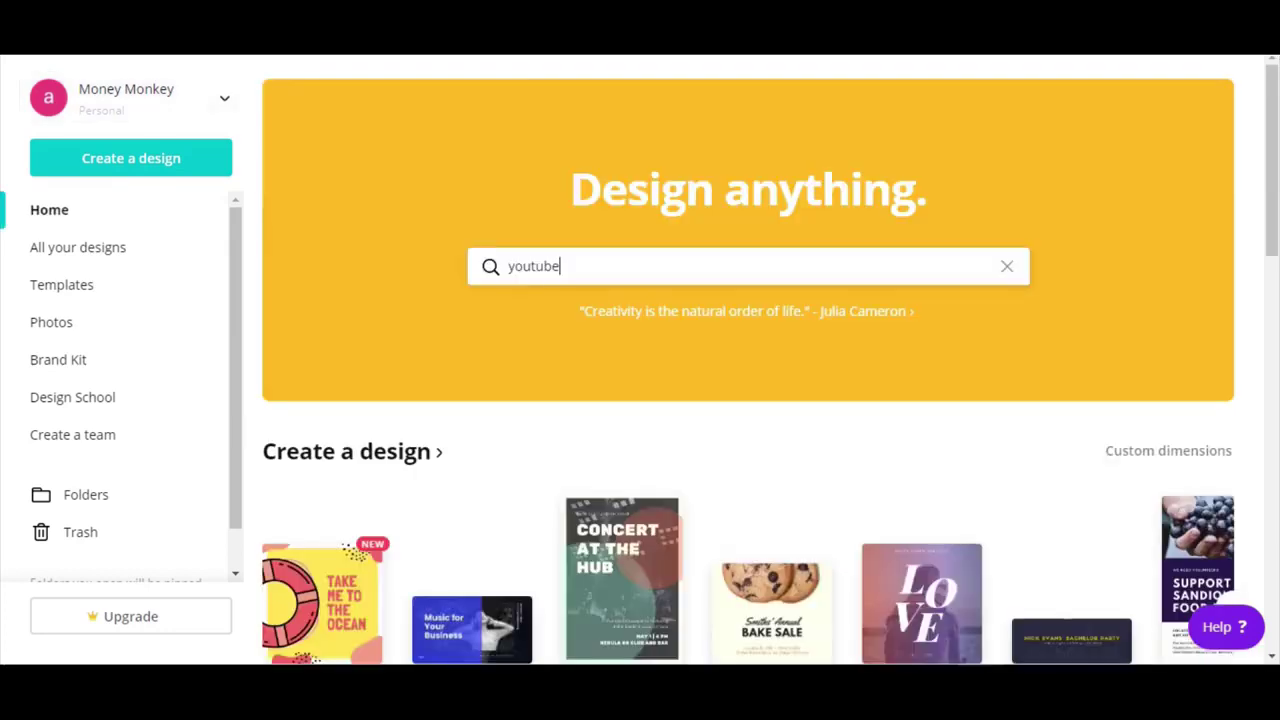
# Step: Replace the home page search with "logo" and open the suggested Logo design type, 500 × 500 px
pyautogui.click(646, 267)
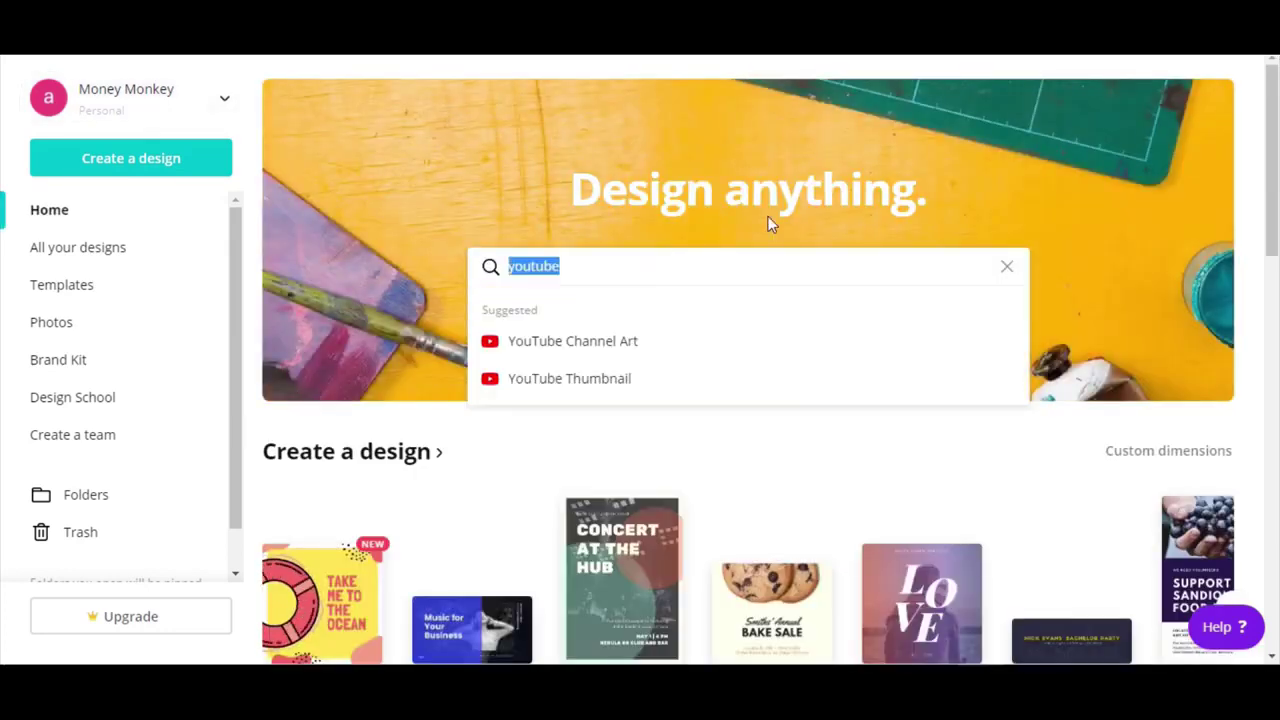
pyautogui.press('BackSpace')
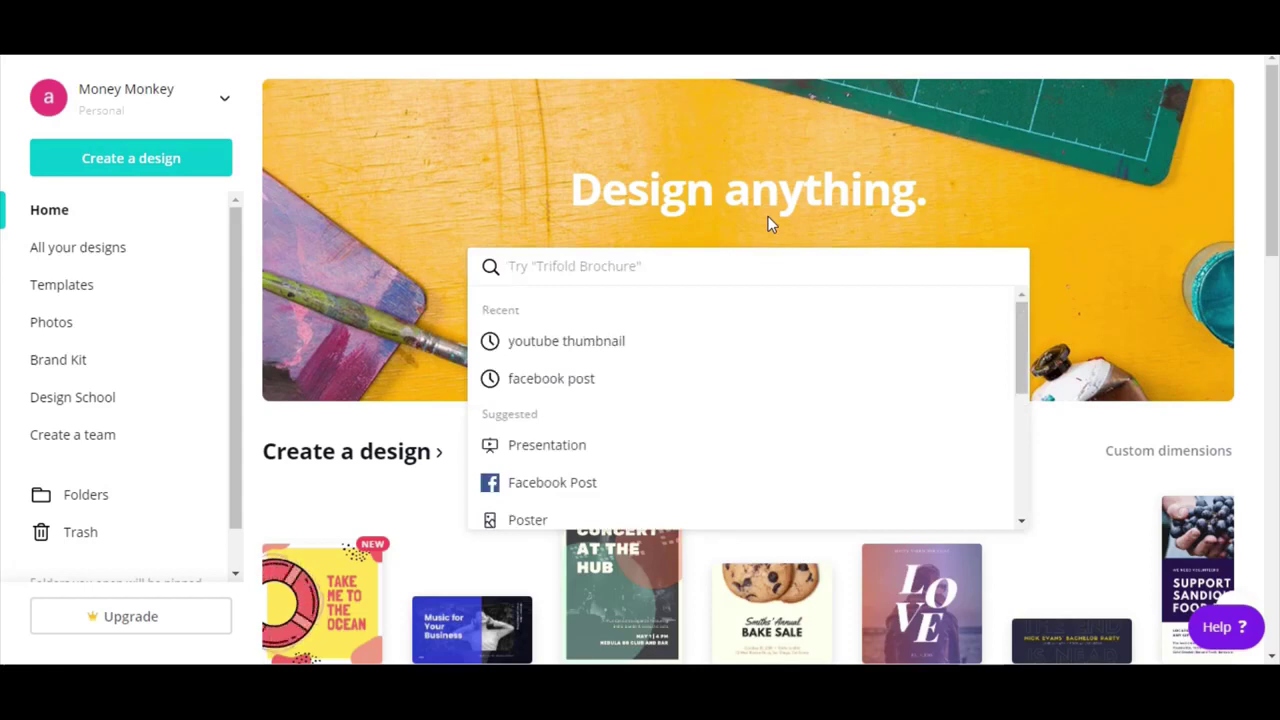
pyautogui.write('logo')
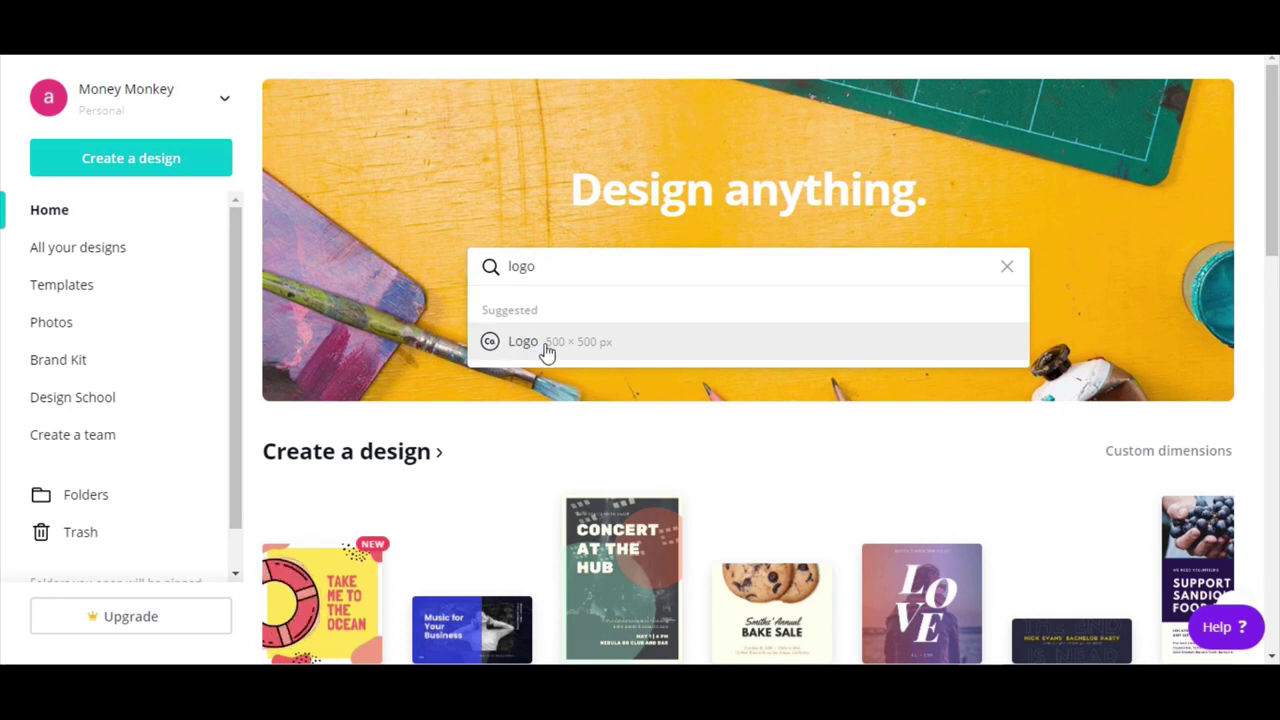
pyautogui.click(563, 348)
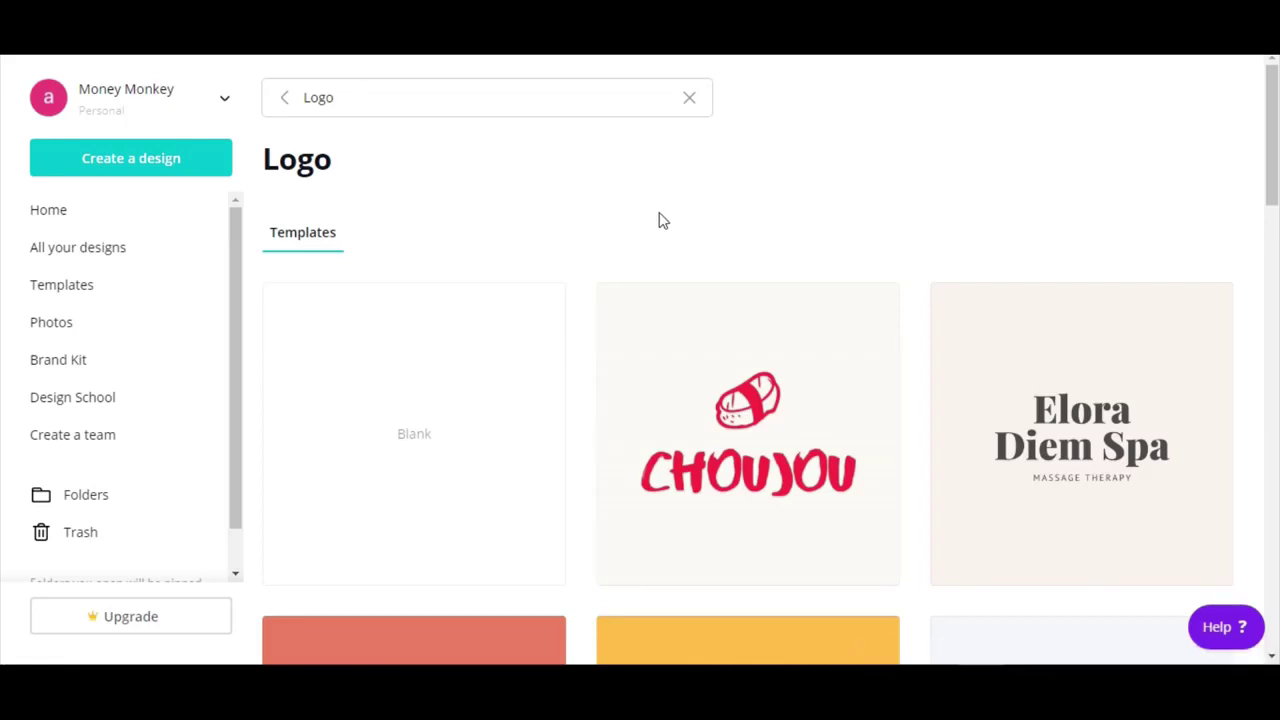
# Step: Look through the logo templates for design ideas across different kinds of businesses
pyautogui.scroll(-2, 650, 230)
pyautogui.scroll(-3, 771, 309)
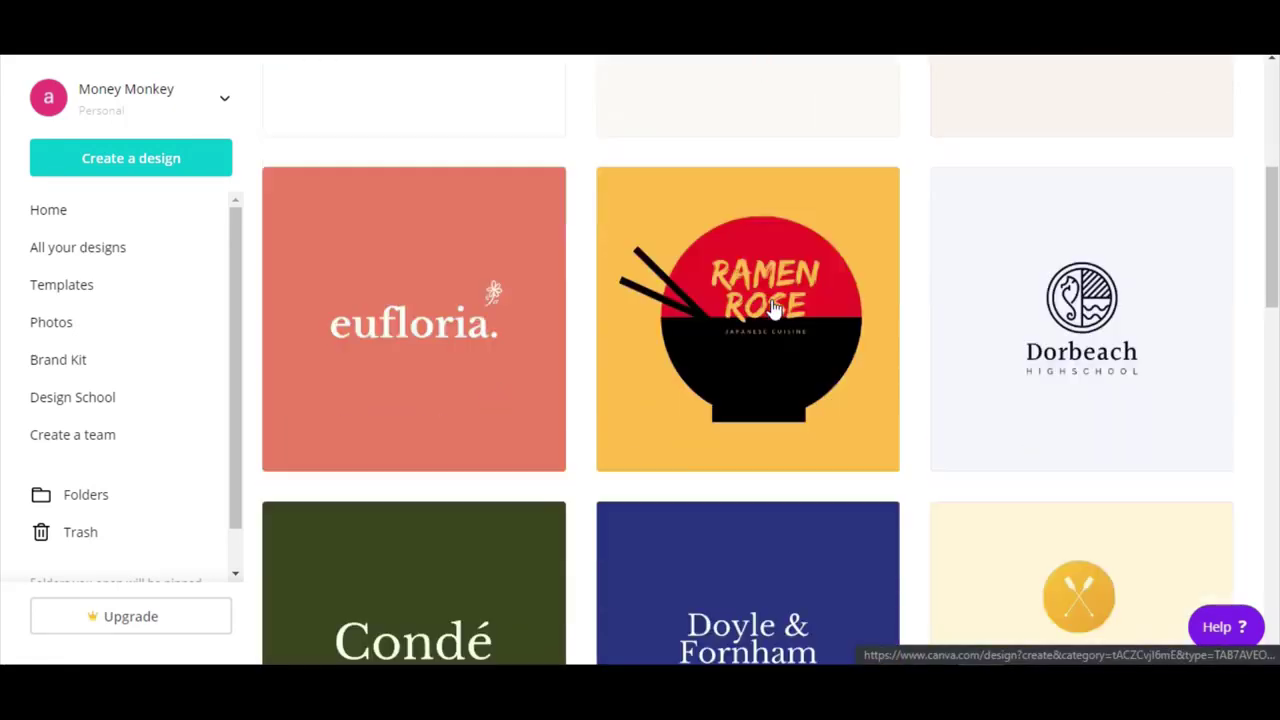
pyautogui.scroll(-3, 765, 327)
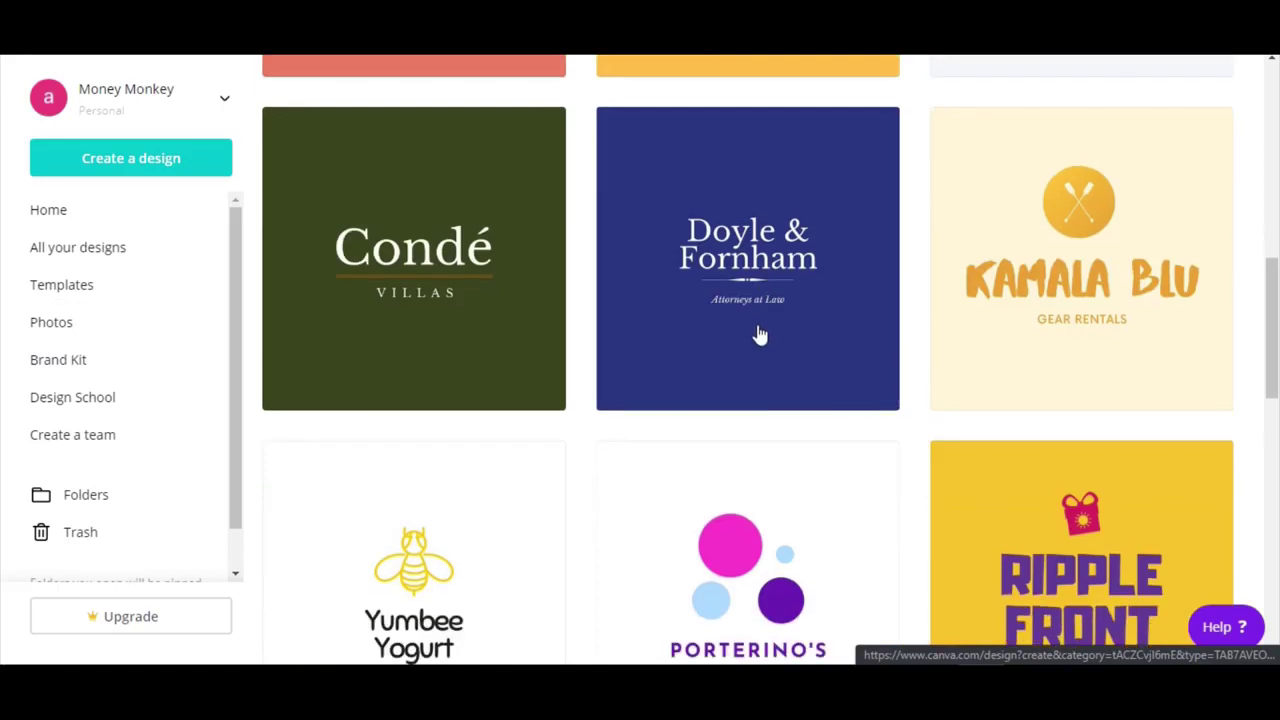
pyautogui.scroll(-4, 752, 338)
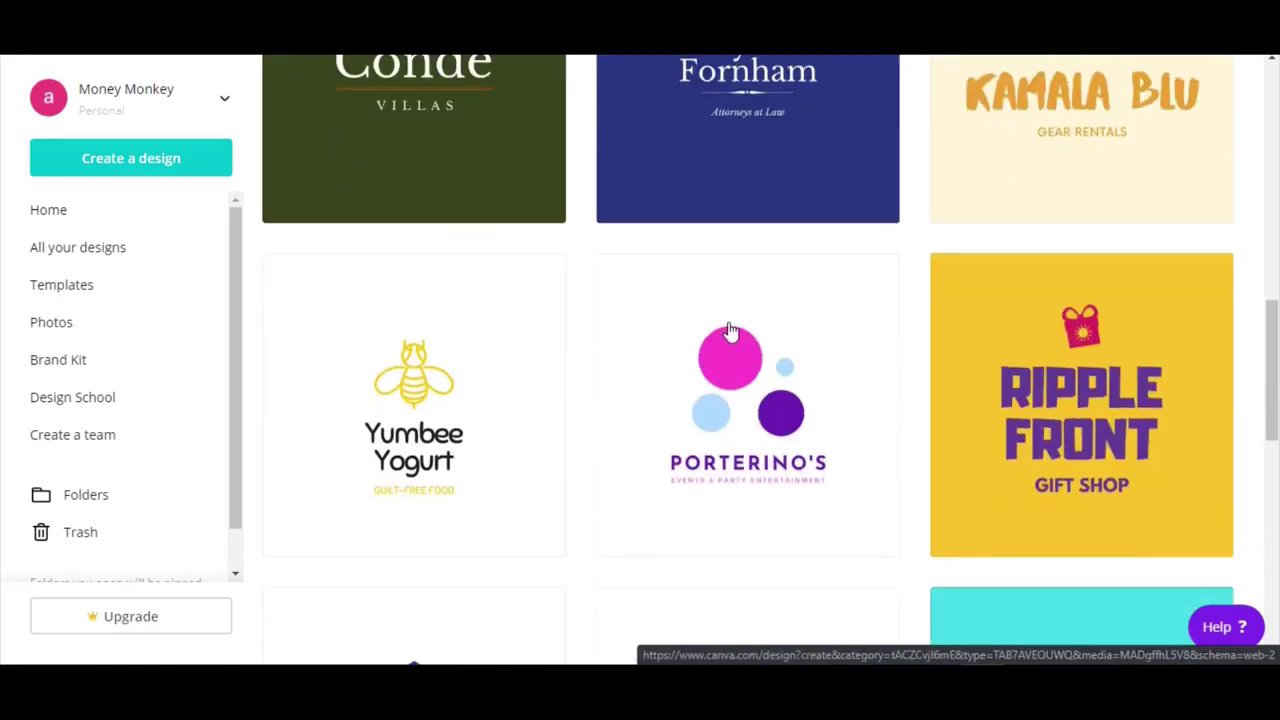
pyautogui.scroll(10, 750, 355)
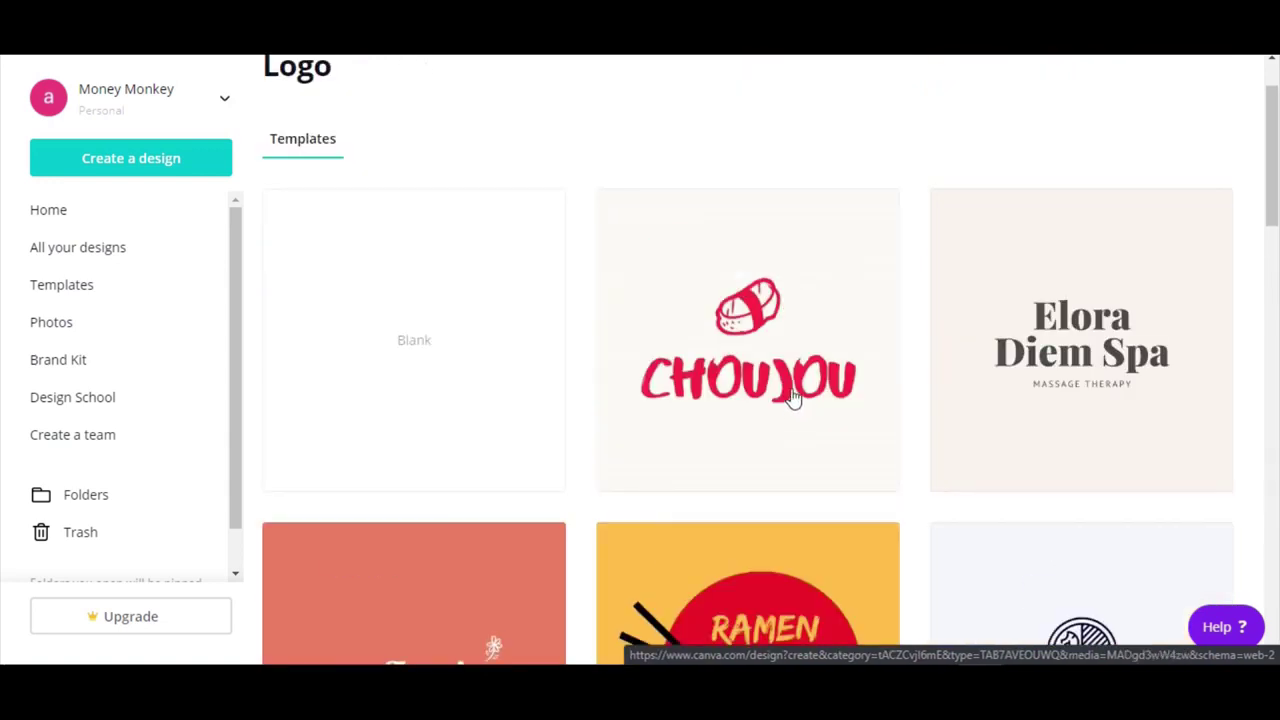
pyautogui.scroll(-6, 780, 340)
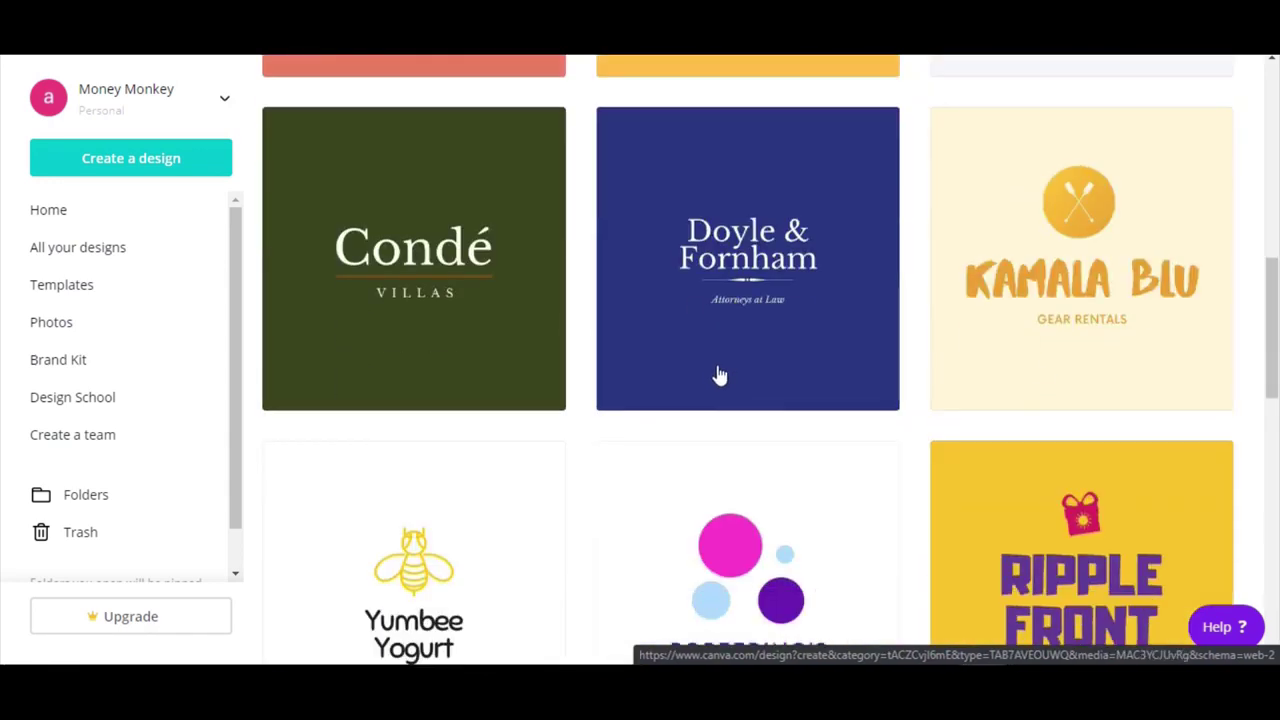
pyautogui.scroll(-8, 720, 380)
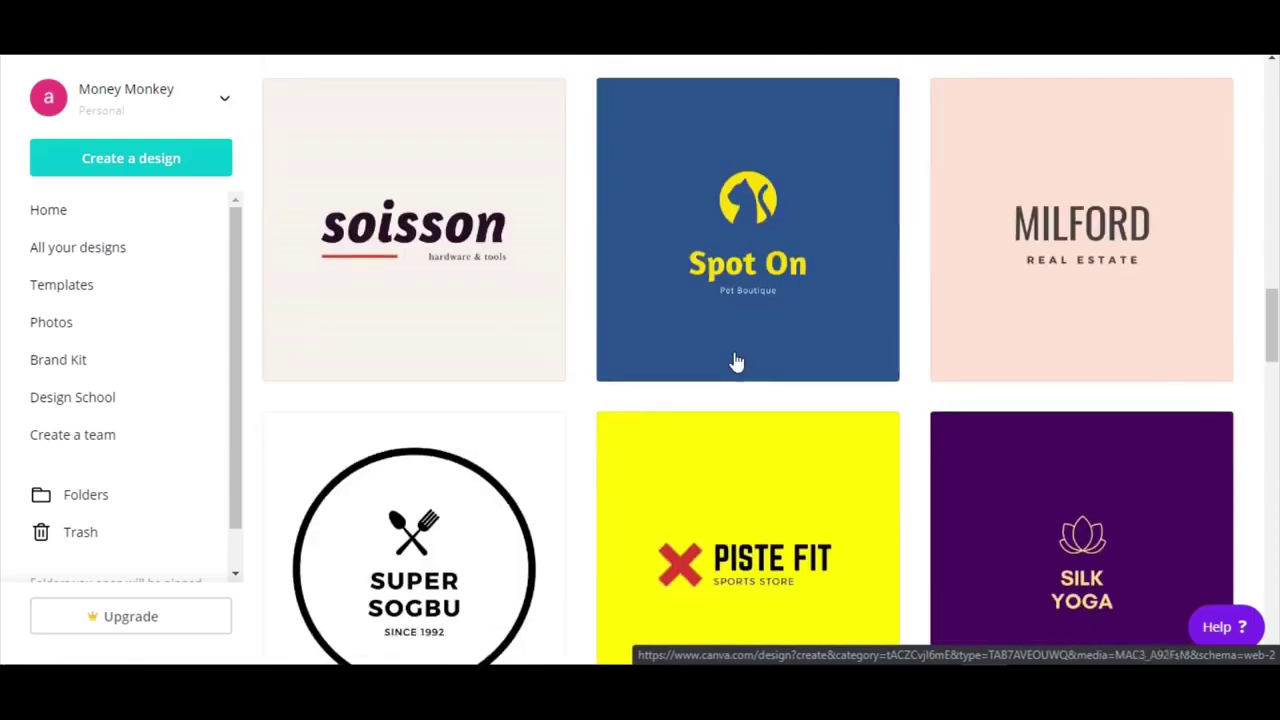
pyautogui.scroll(2, 740, 370)
pyautogui.scroll(-3, 745, 382)
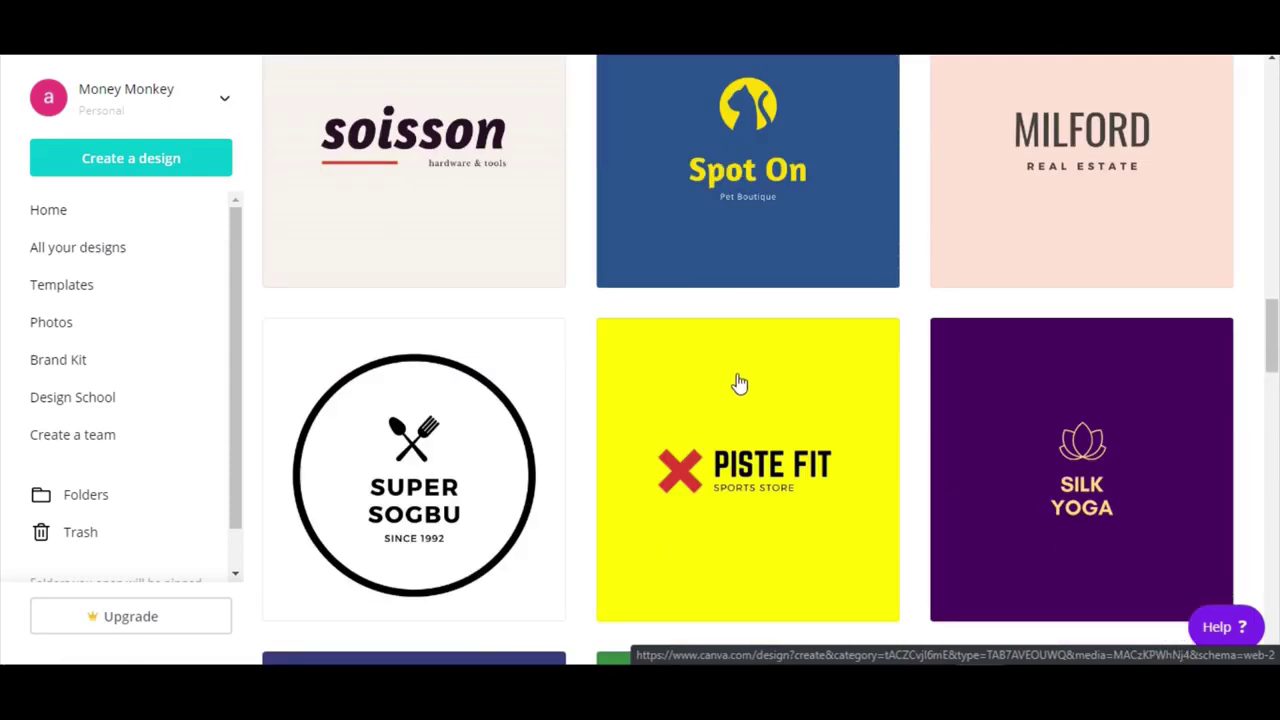
pyautogui.scroll(-2, 739, 384)
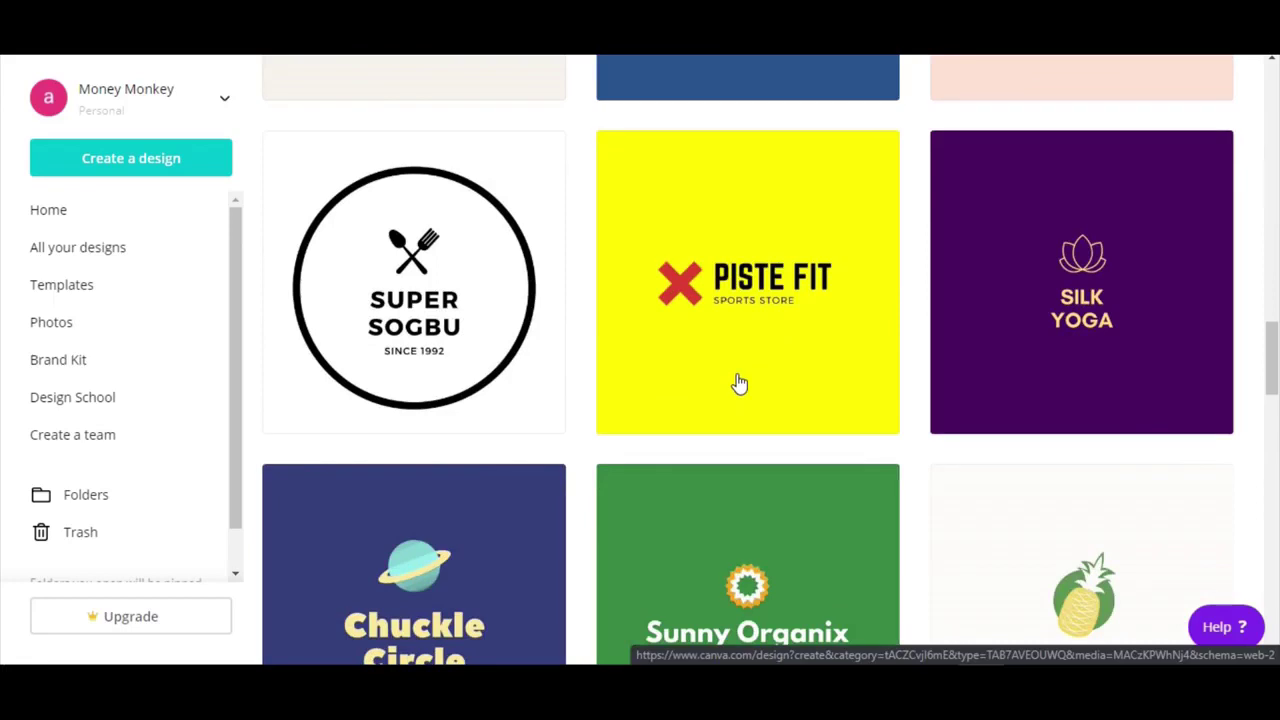
# Step: Compare the logo templates further down the list, examining their icons, lettering and background colours to choose one for editing
pyautogui.scroll(-2, 739, 384)
pyautogui.scroll(-3, 733, 388)
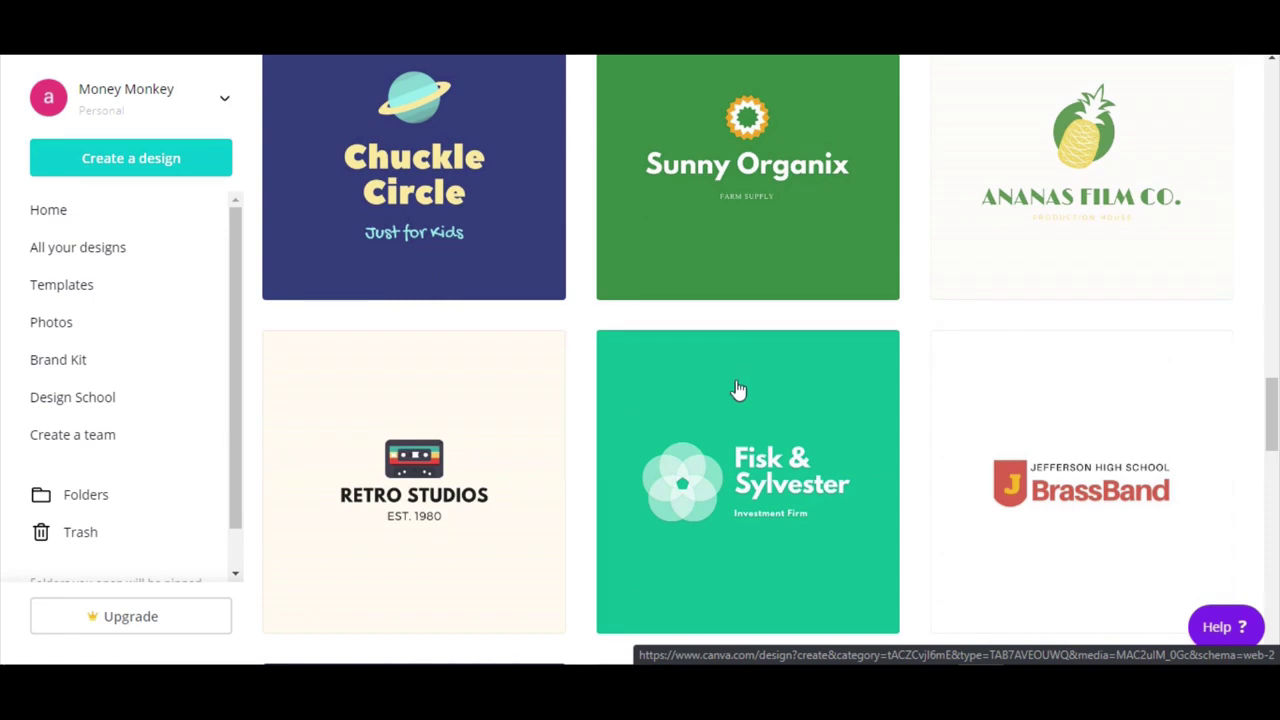
pyautogui.scroll(-2, 745, 420)
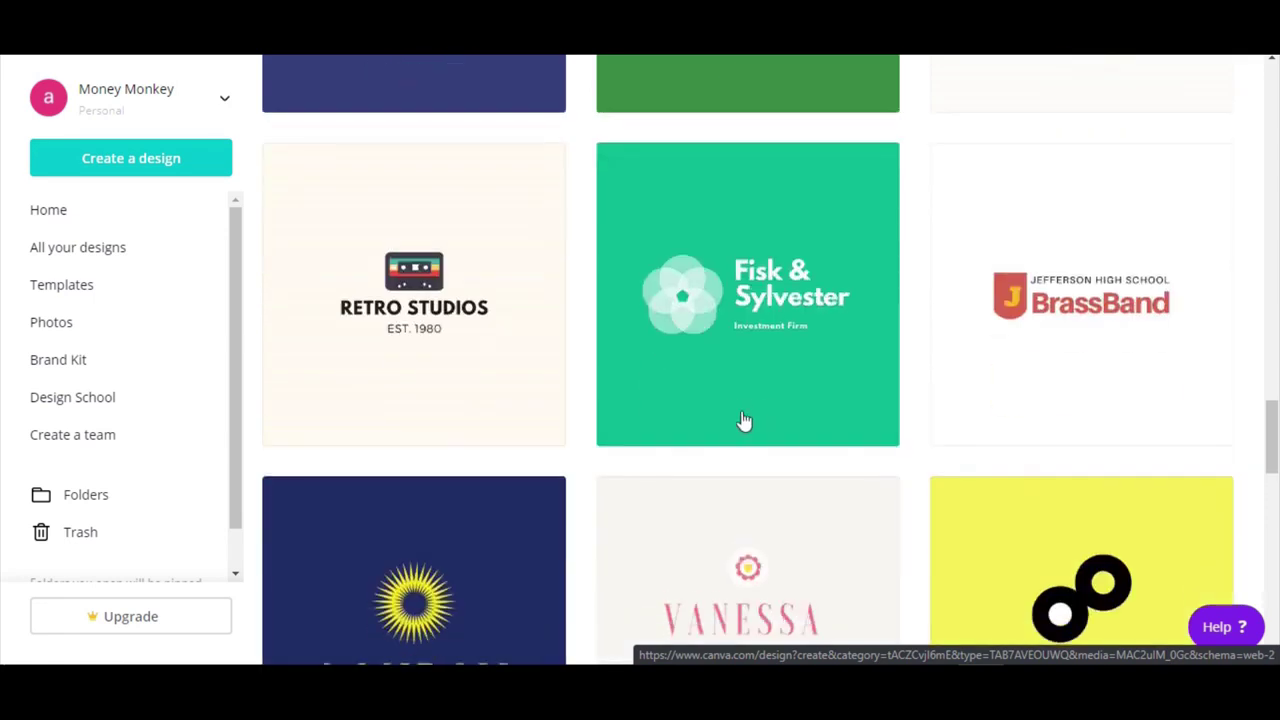
pyautogui.scroll(-3, 580, 400)
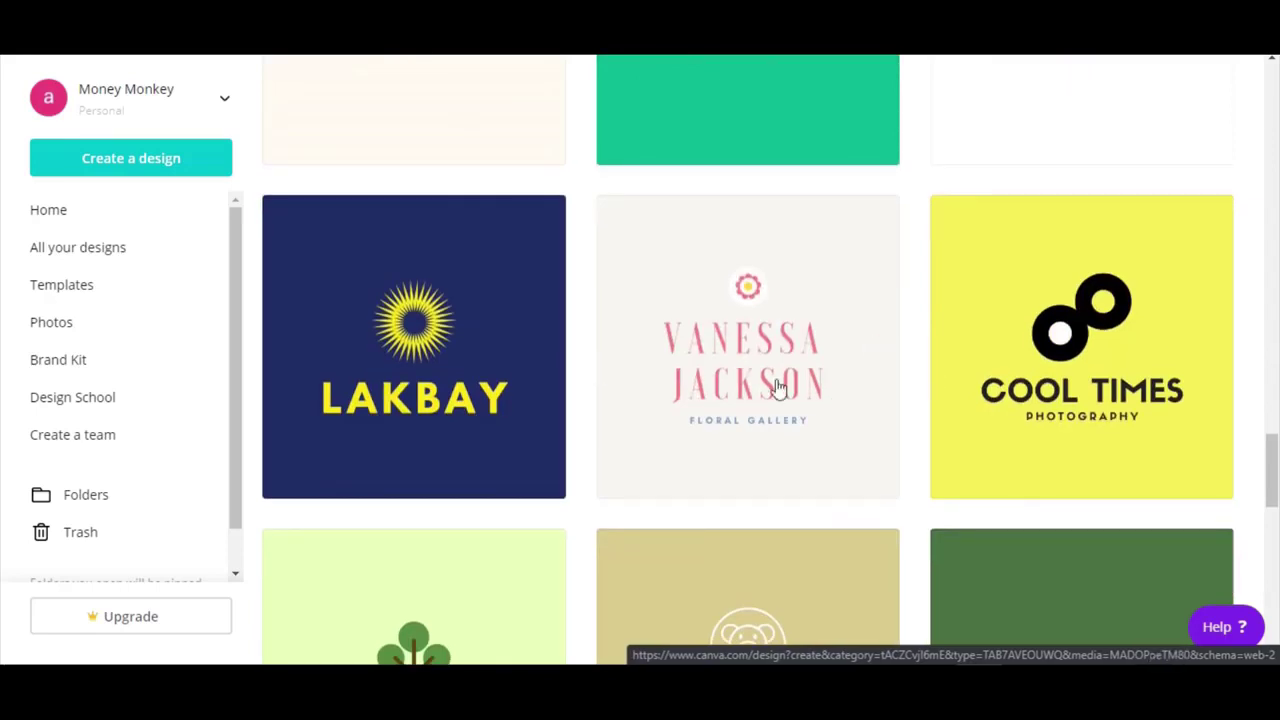
pyautogui.scroll(-2, 765, 380)
pyautogui.scroll(-2, 717, 395)
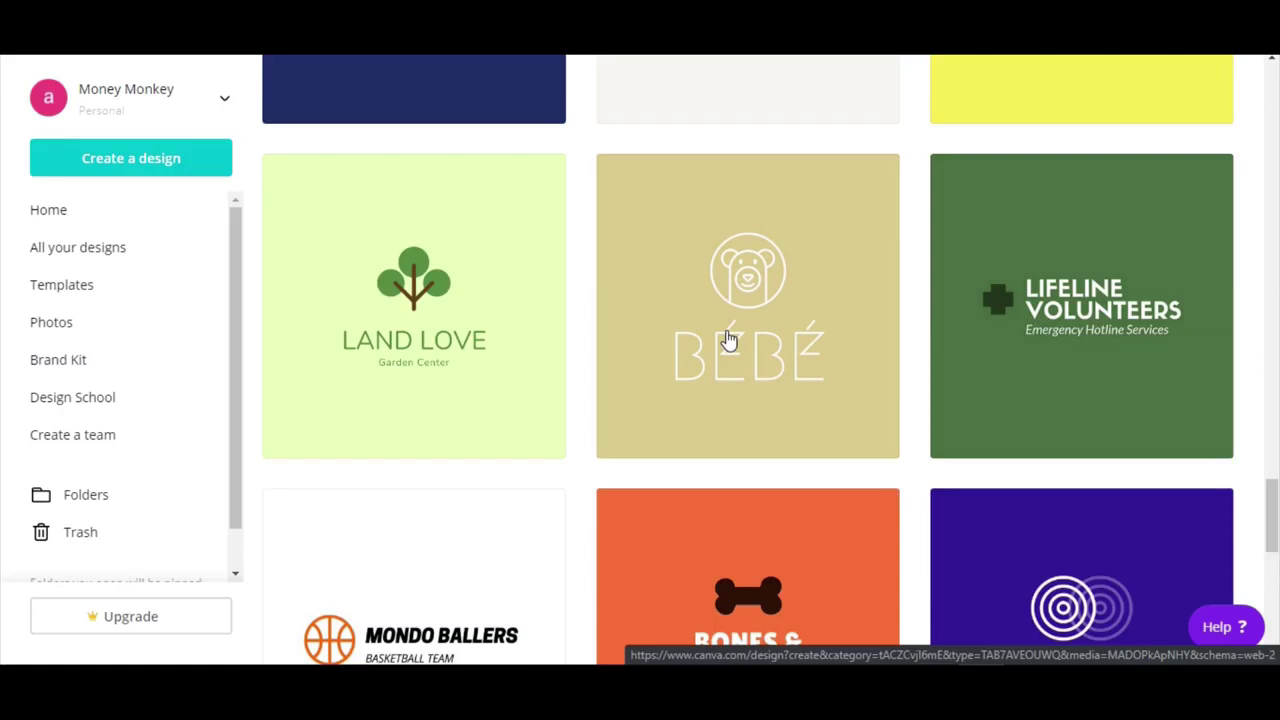
pyautogui.scroll(-2, 713, 355)
pyautogui.scroll(-1, 706, 360)
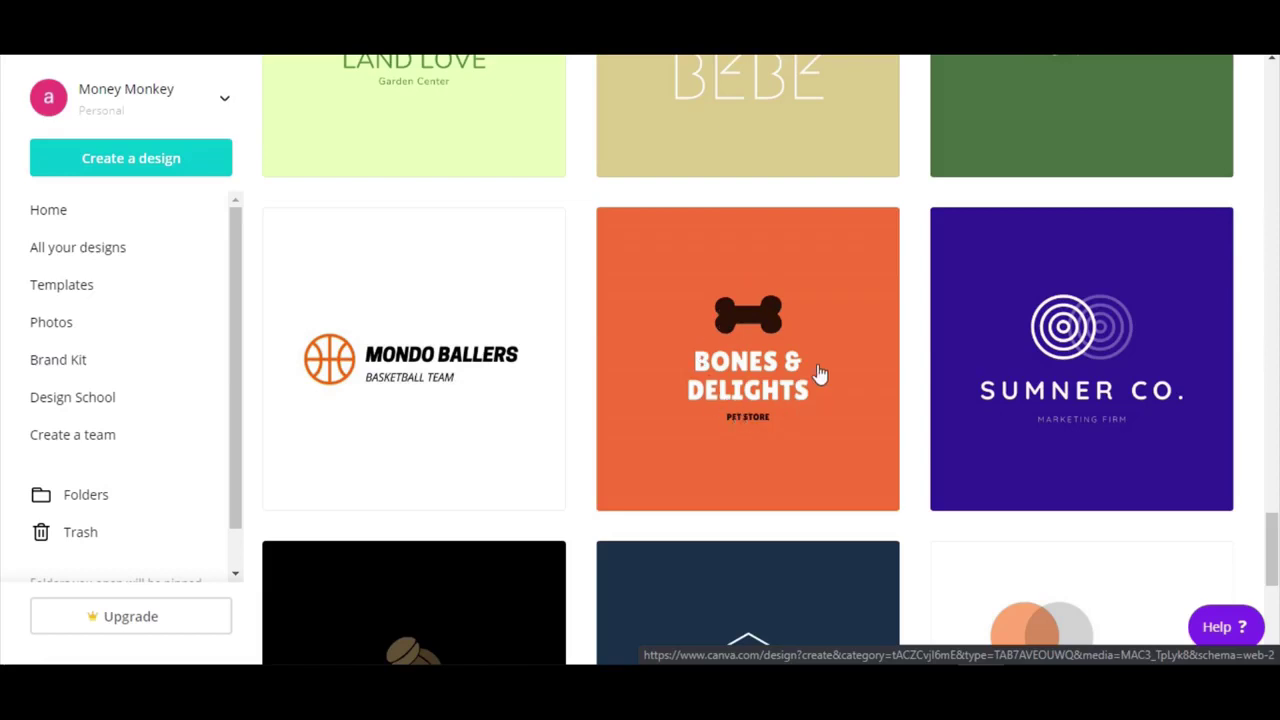
pyautogui.scroll(-3, 737, 403)
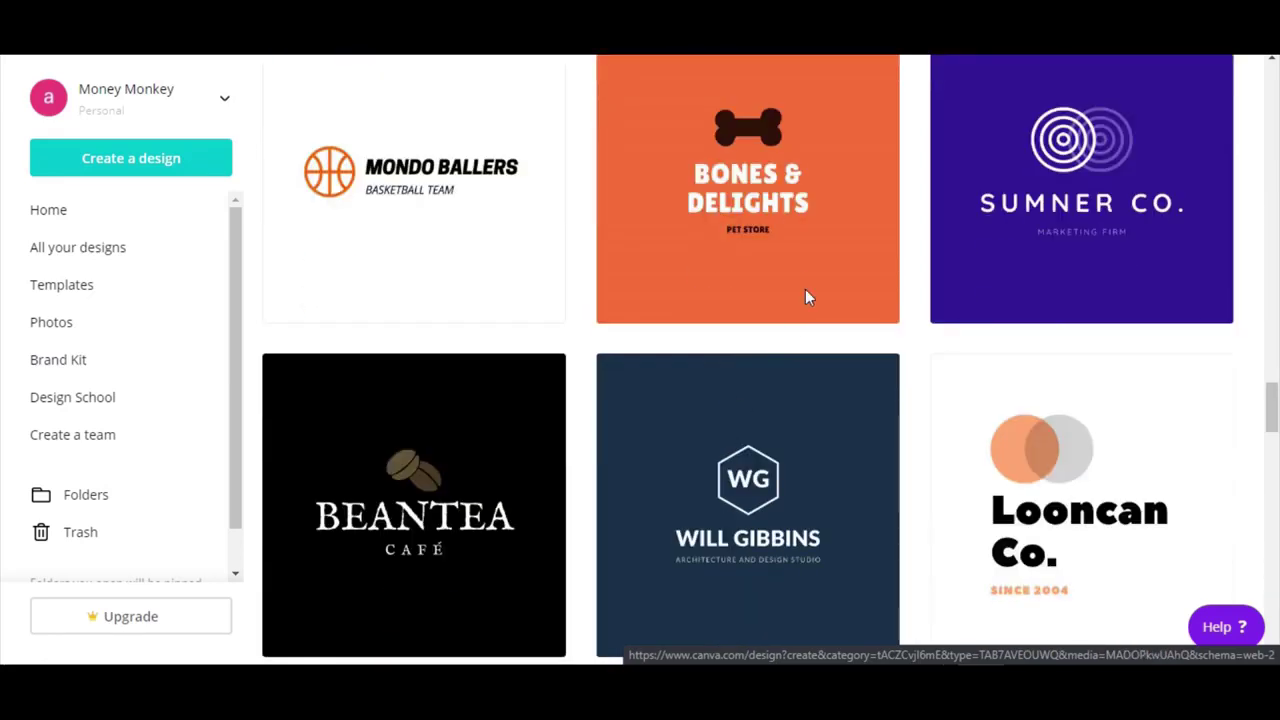
pyautogui.scroll(-1, 700, 395)
pyautogui.scroll(-2, 617, 378)
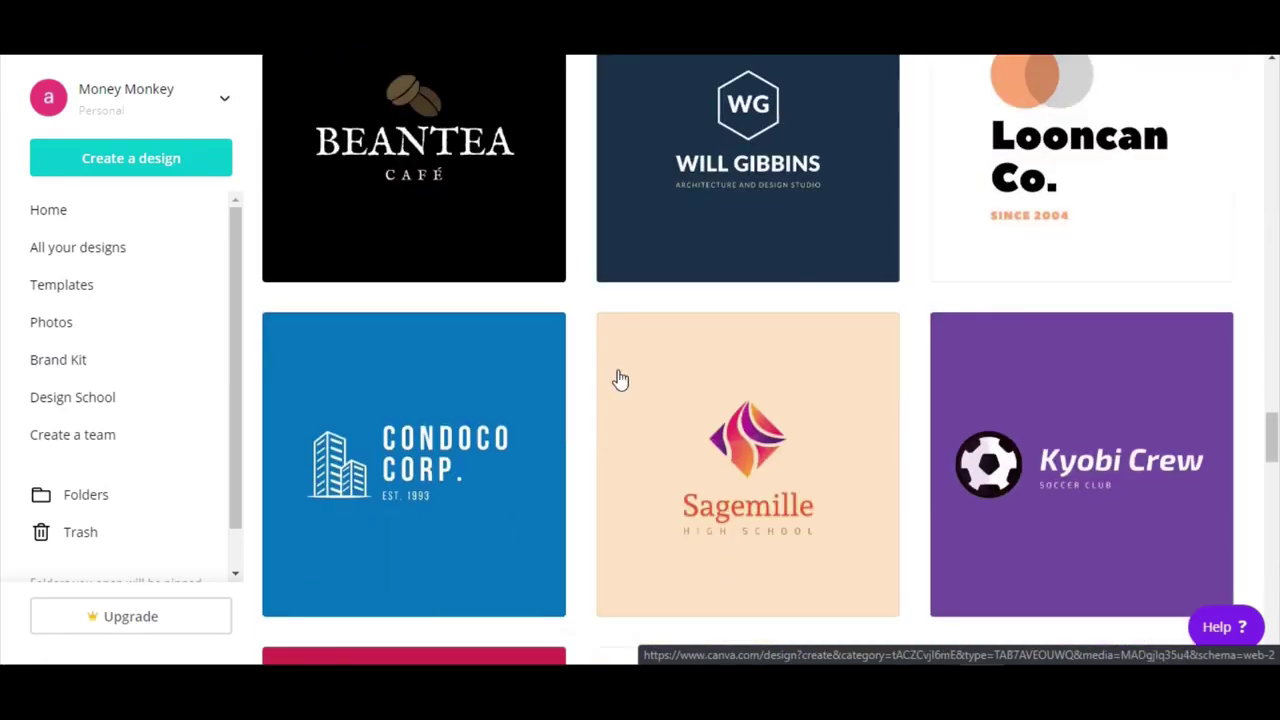
pyautogui.scroll(-1, 577, 400)
pyautogui.scroll(-2, 572, 406)
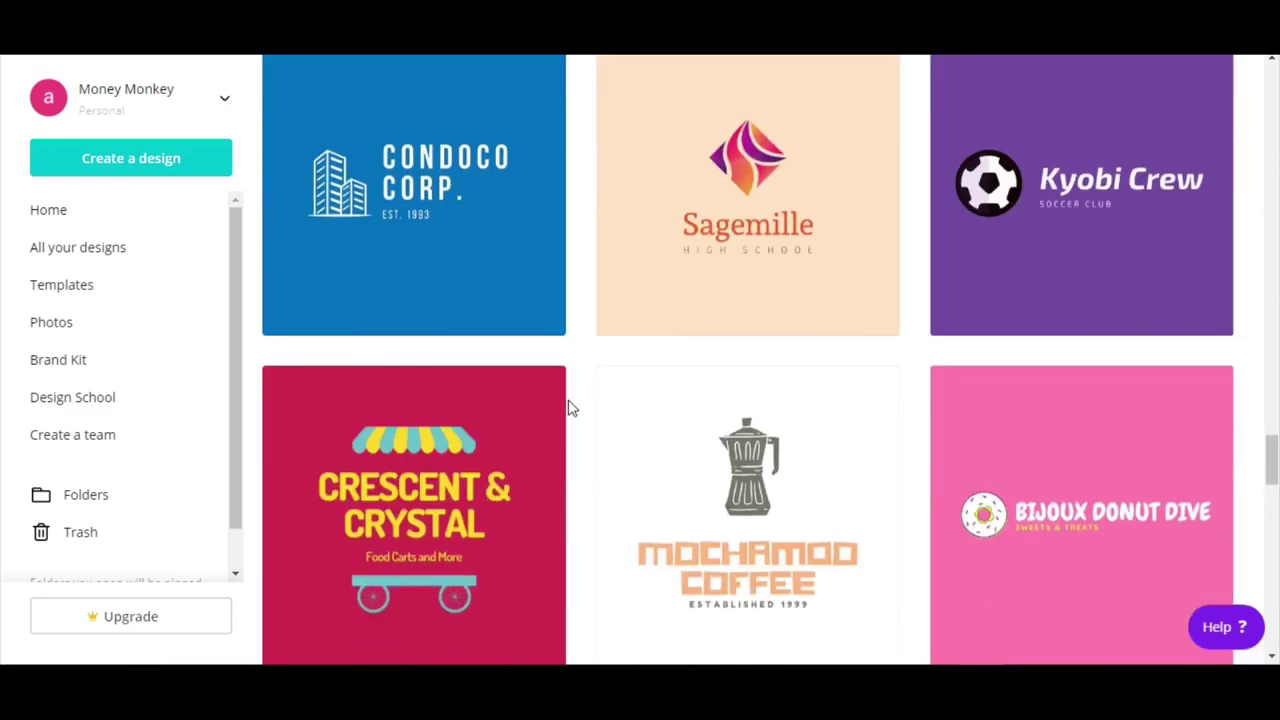
pyautogui.scroll(-2, 571, 407)
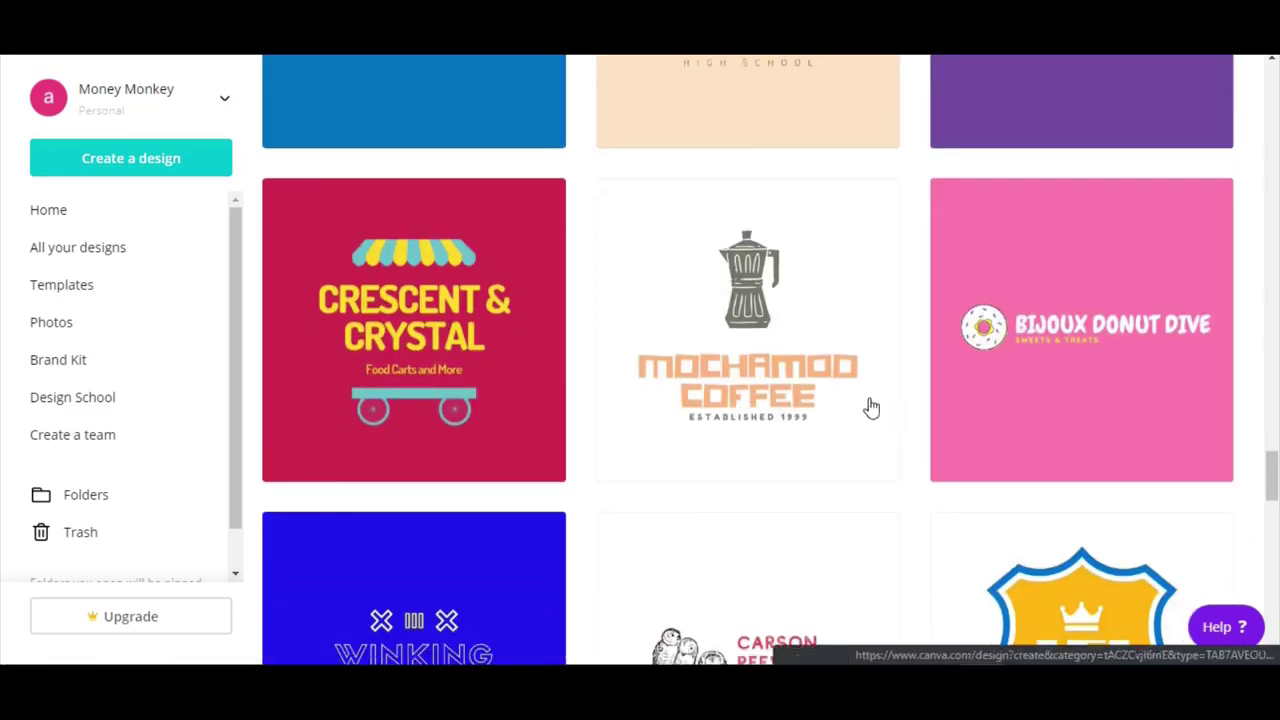
pyautogui.scroll(-3, 870, 409)
pyautogui.scroll(3, 640, 505)
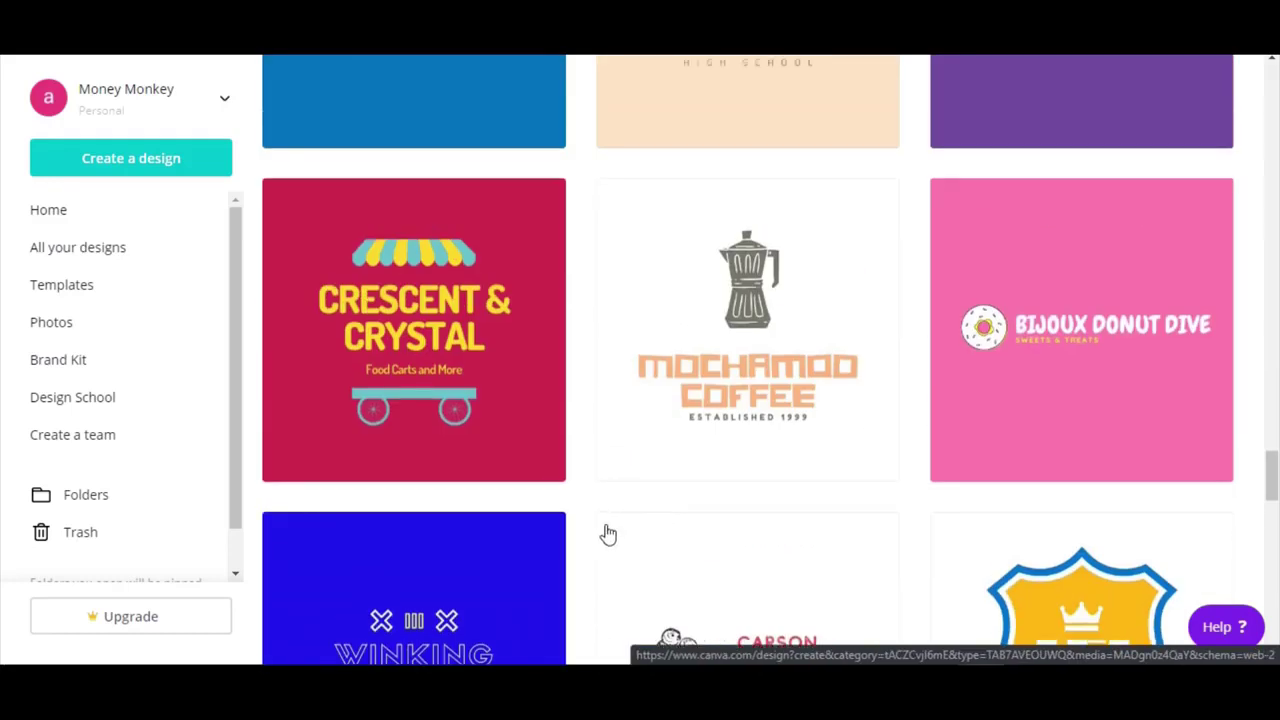
pyautogui.scroll(1, 608, 533)
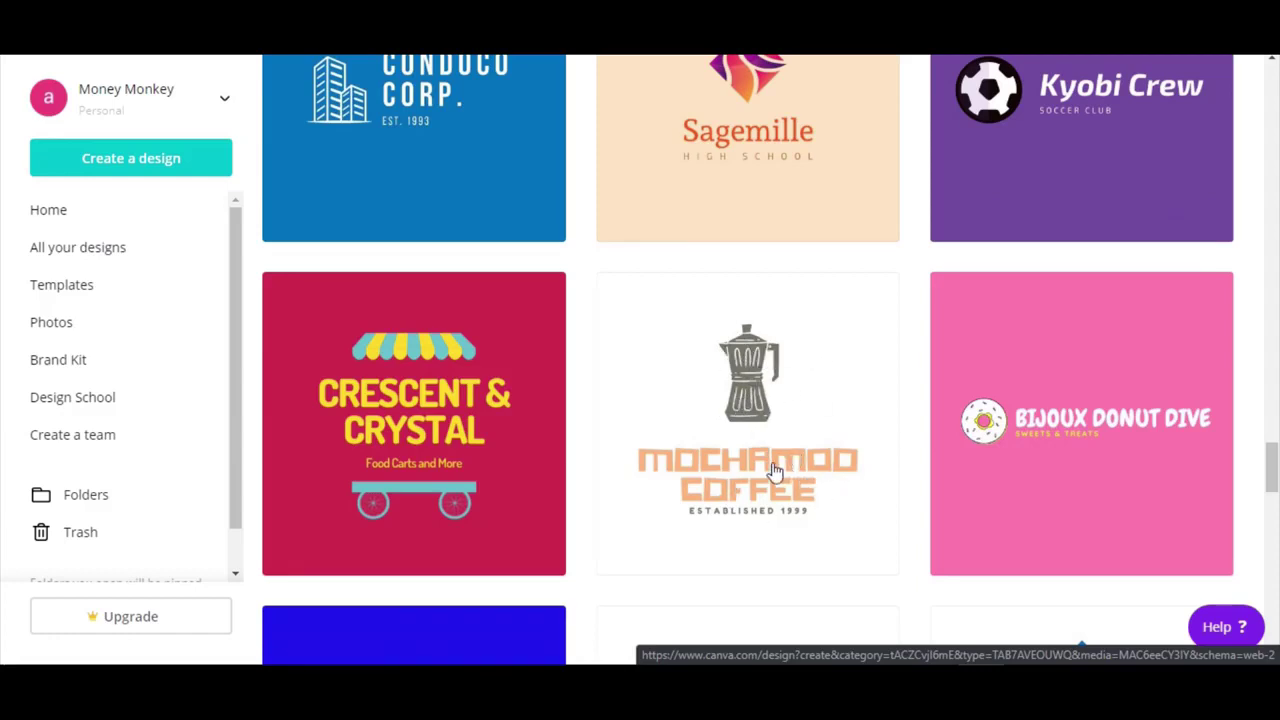
pyautogui.scroll(-6, 790, 405)
pyautogui.scroll(-7, 777, 408)
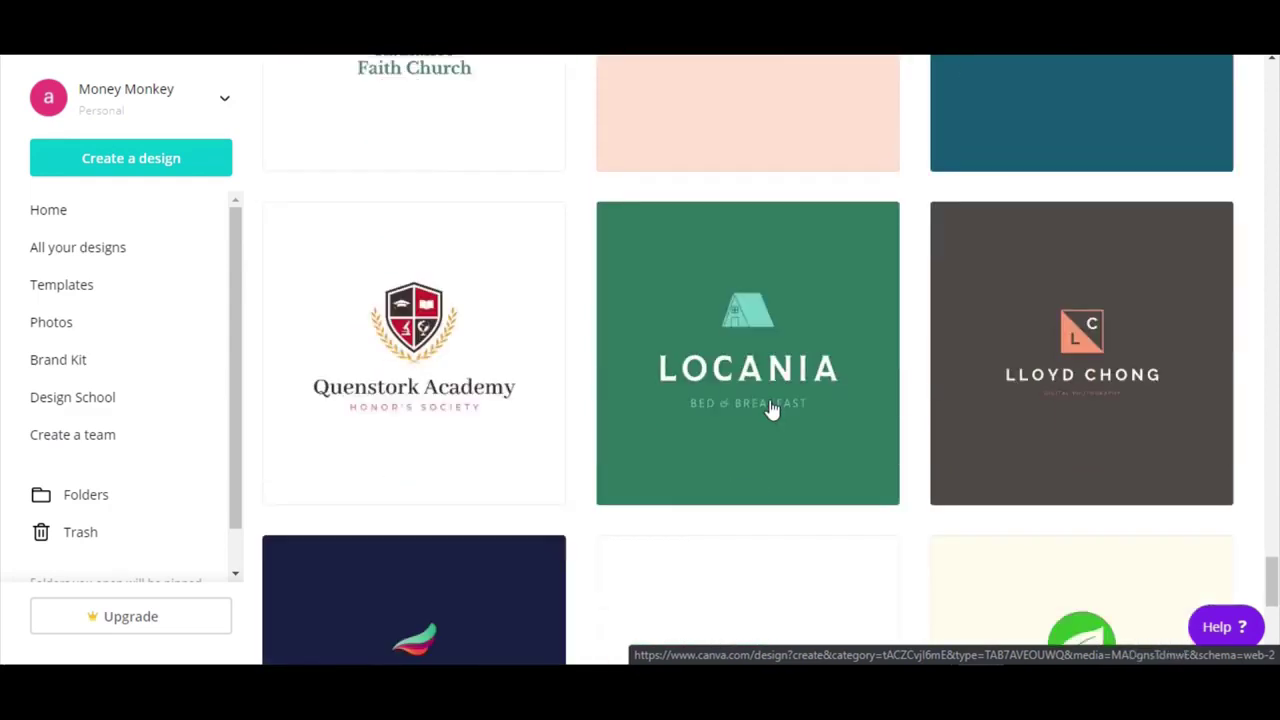
pyautogui.scroll(-3, 767, 413)
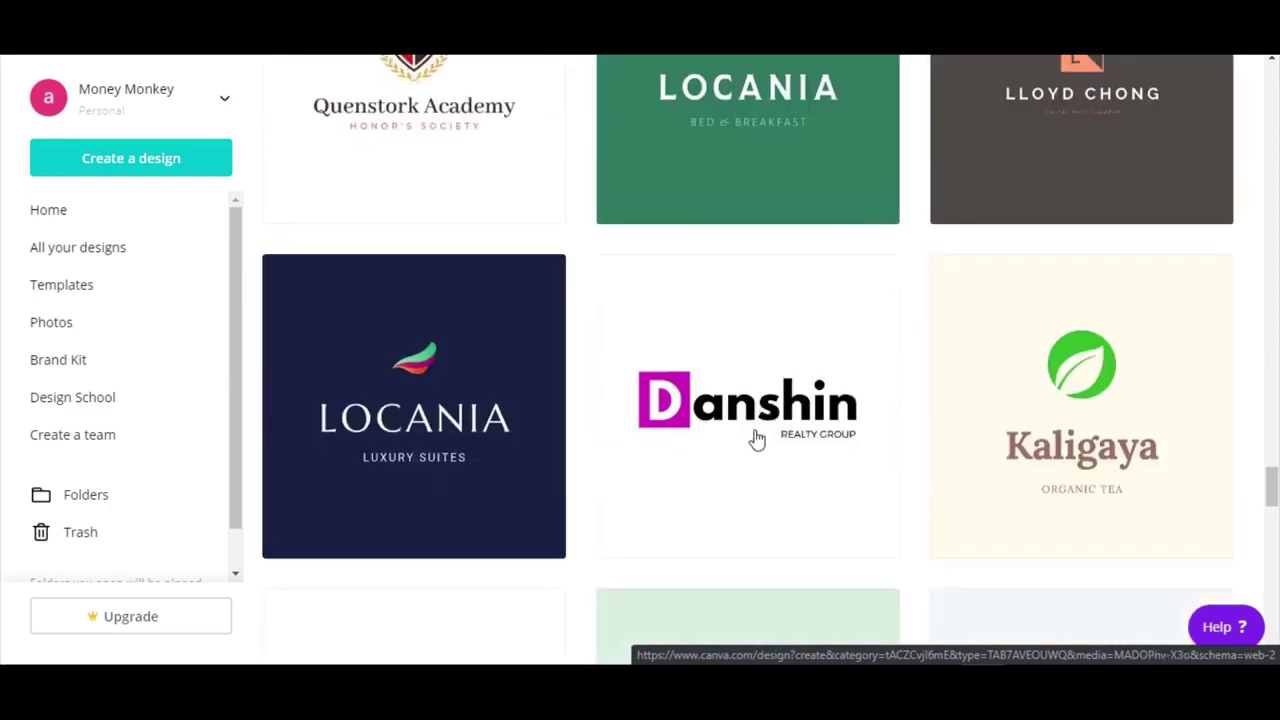
pyautogui.scroll(-4, 757, 440)
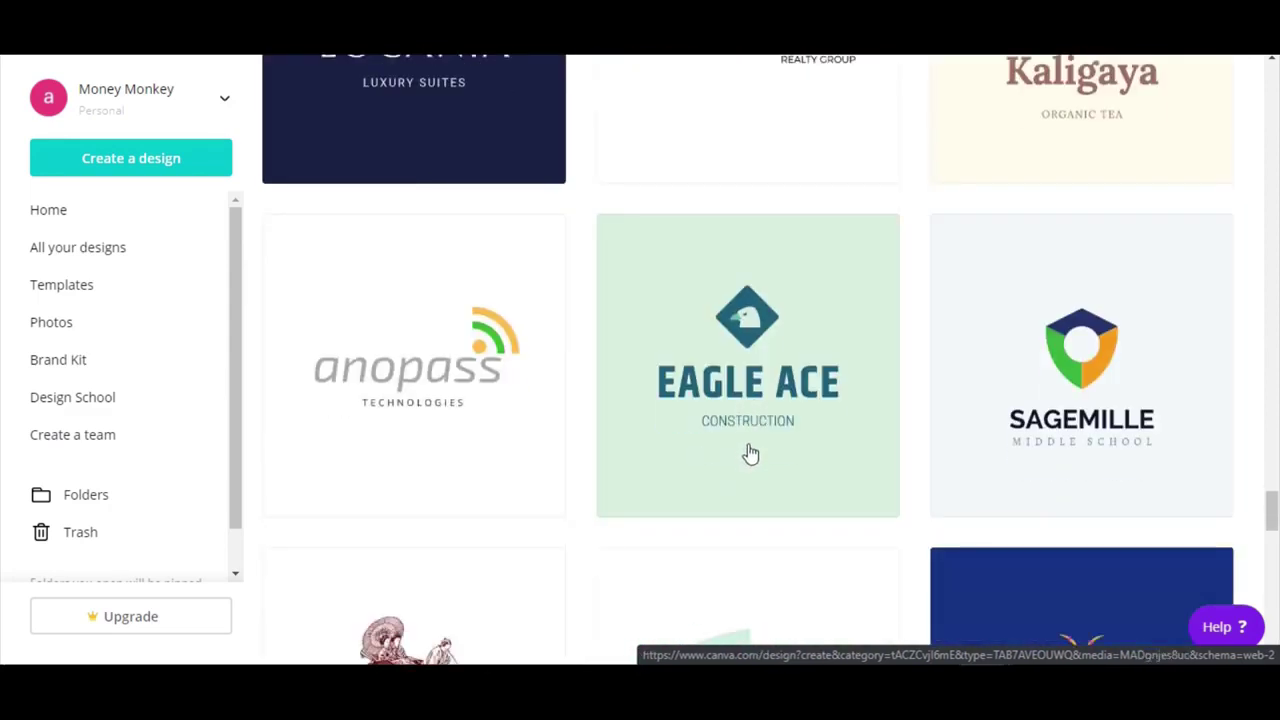
# Step: Open the light green Eagle Ace construction logo template and replace its heading with MONEY MONKEY
pyautogui.click(752, 392)
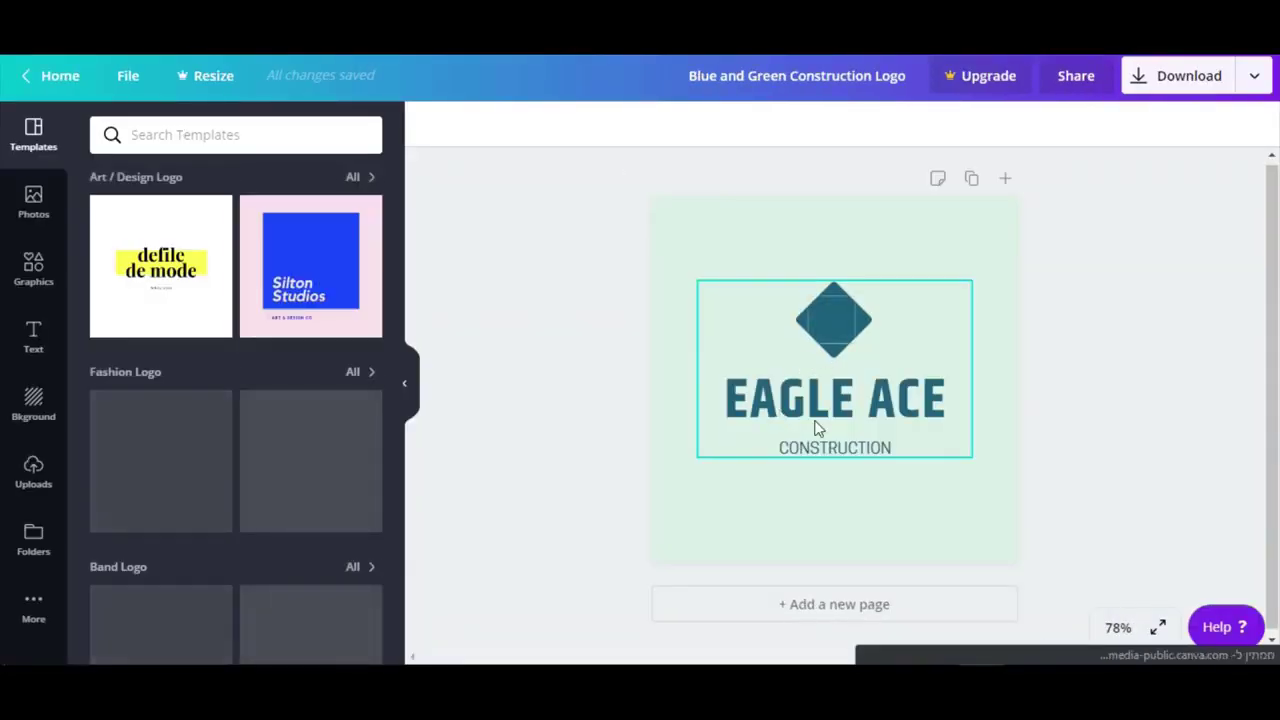
pyautogui.doubleClick(820, 397)
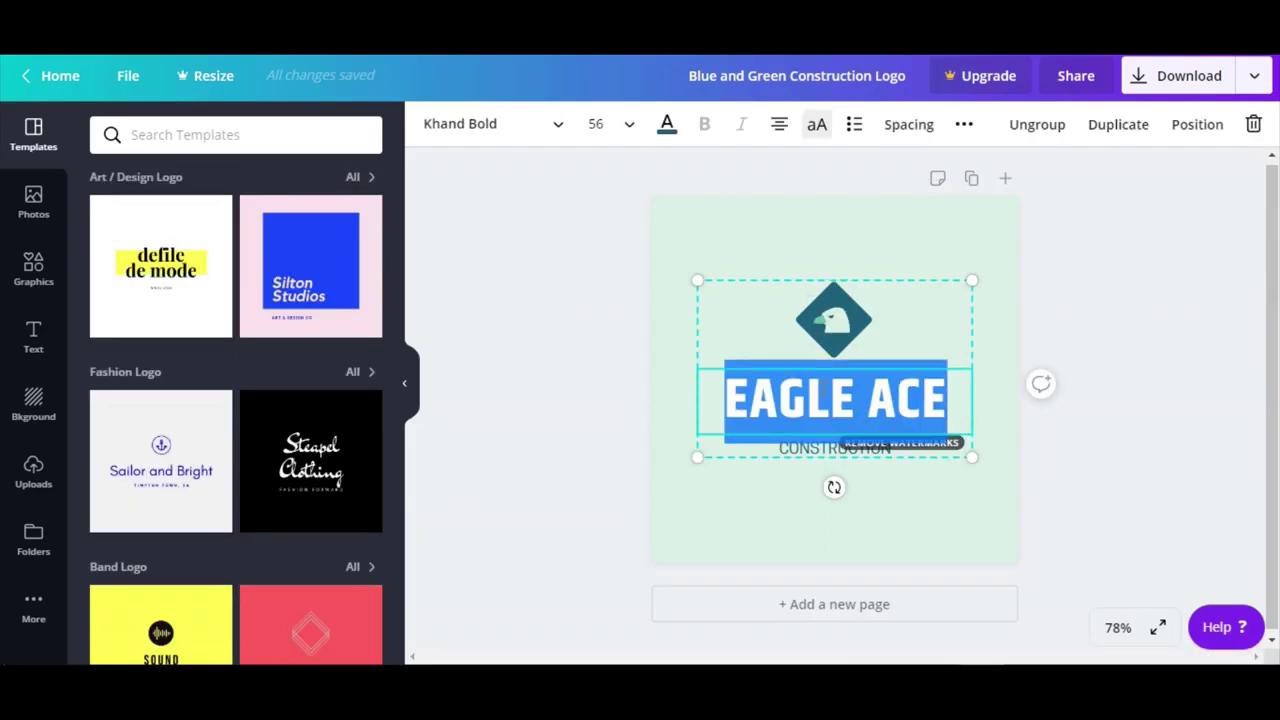
pyautogui.write('MONEY M')
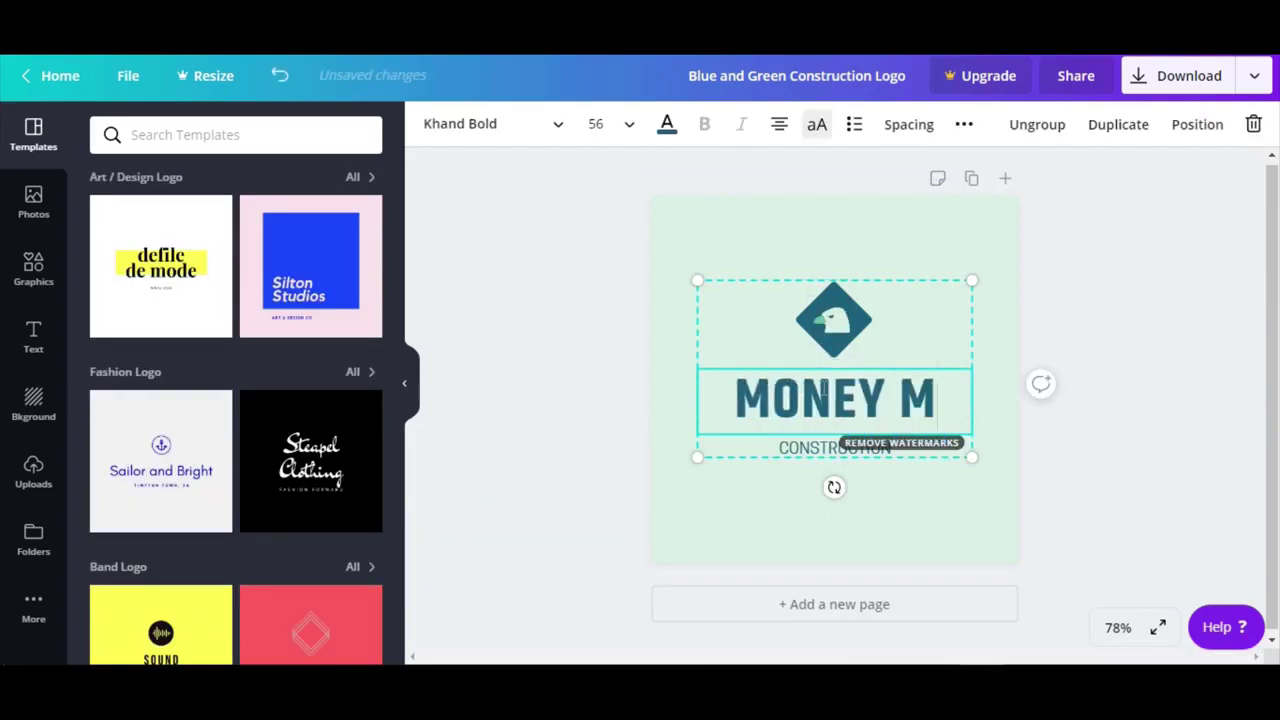
pyautogui.write('ONKEY')
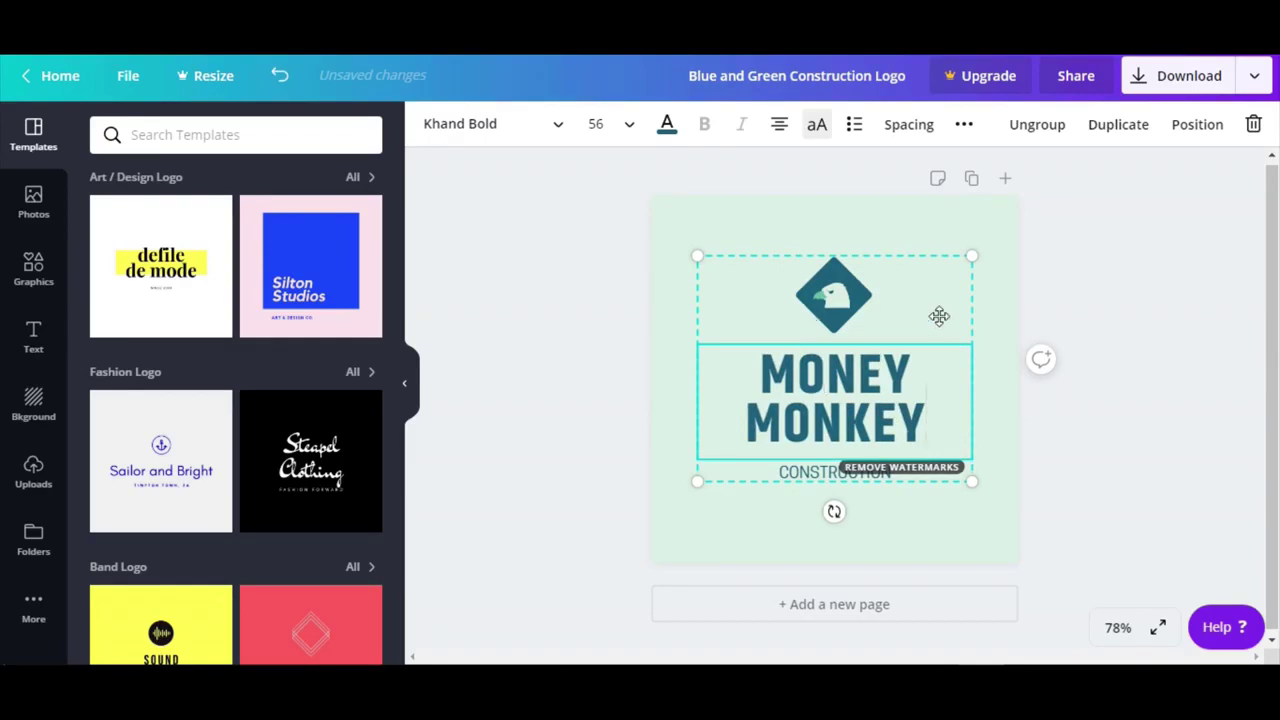
pyautogui.click(1137, 423)
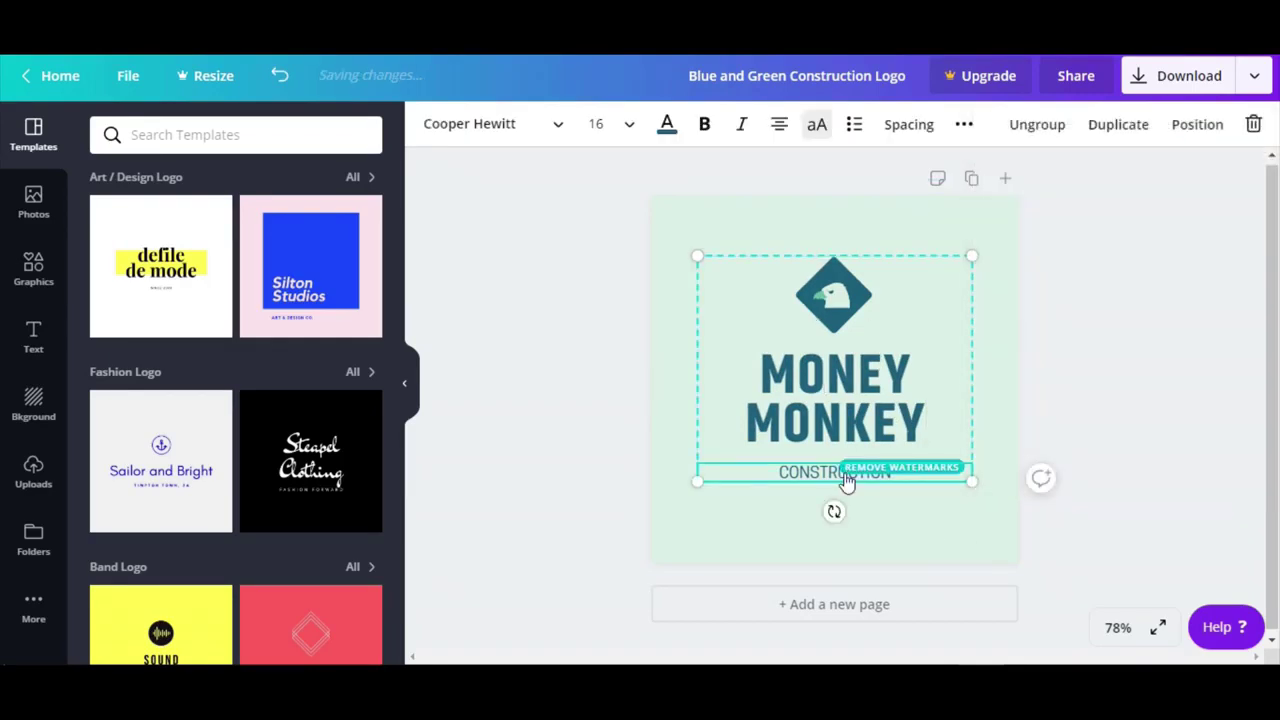
# Step: Replace the CONSTRUCTION subtitle under the logo's heading with YOUTUBE CHANNEL
pyautogui.click(845, 474)
pyautogui.doubleClick(810, 473)
pyautogui.write('YO')
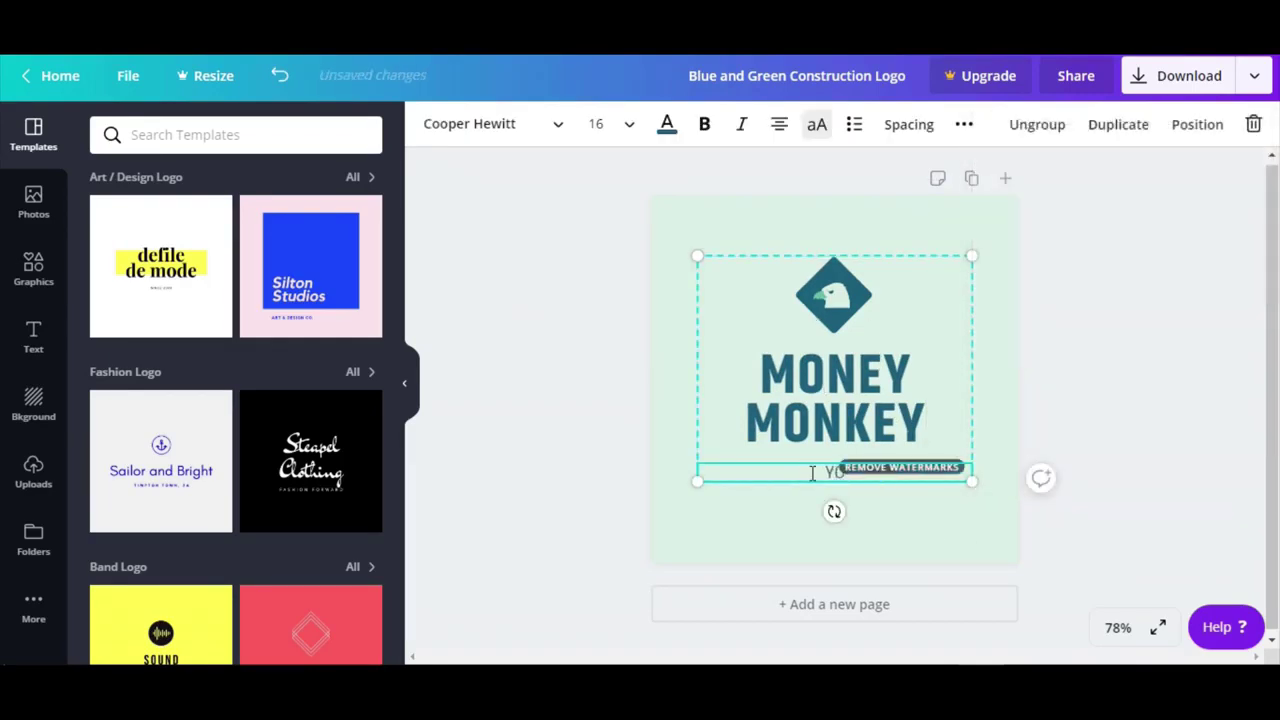
pyautogui.write('UTUBE CHANNEL')
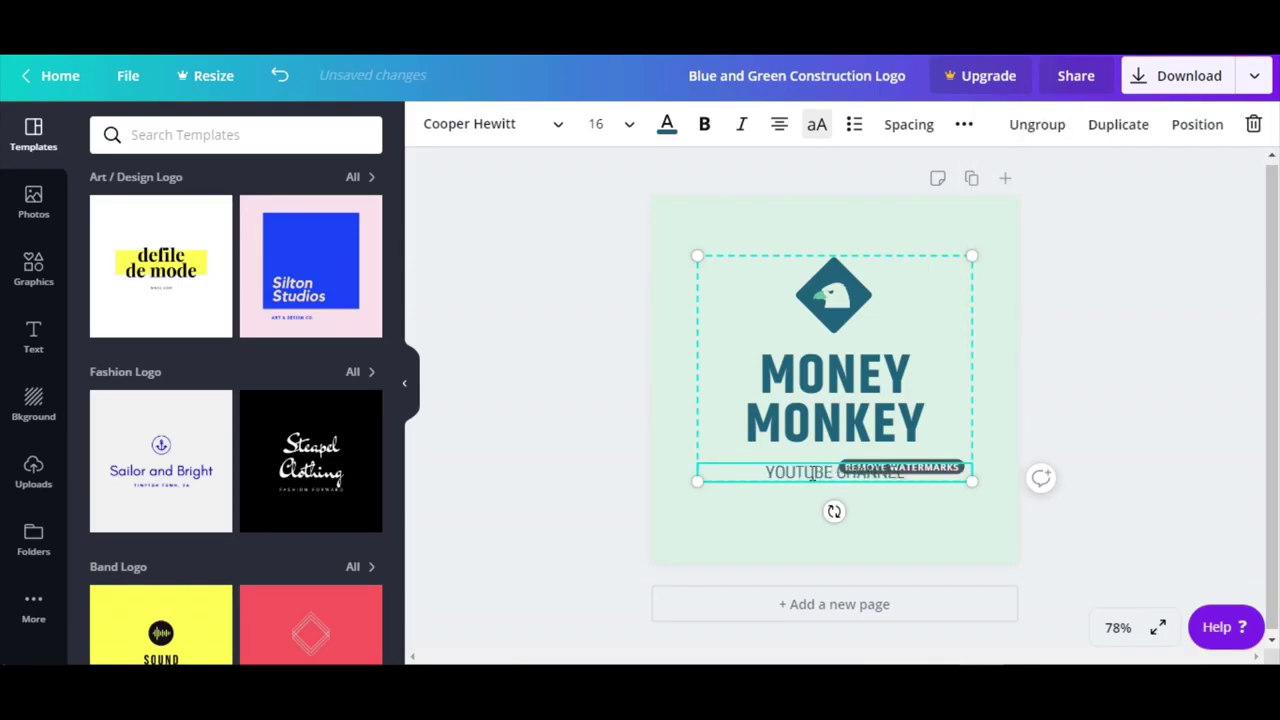
pyautogui.click(1148, 467)
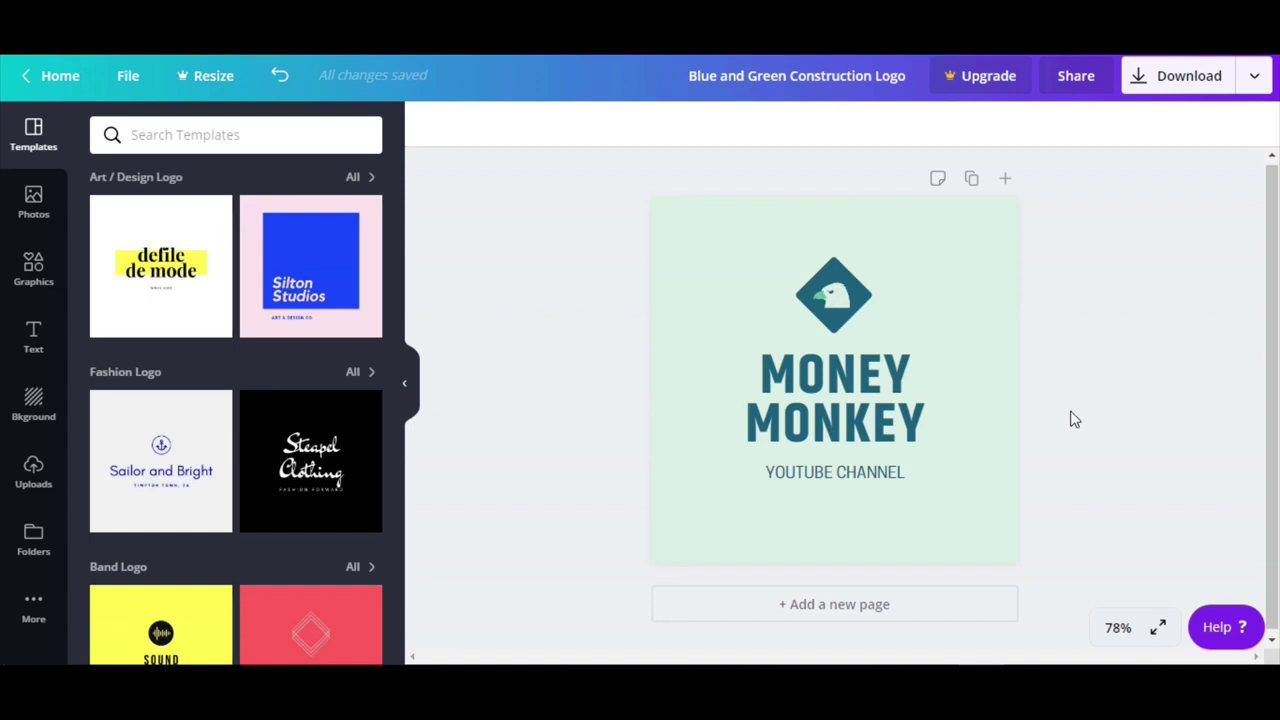
# Step: Delete the eagle head from the logo's diamond and bring up the "coffee" results in the graphics library
pyautogui.click(827, 314)
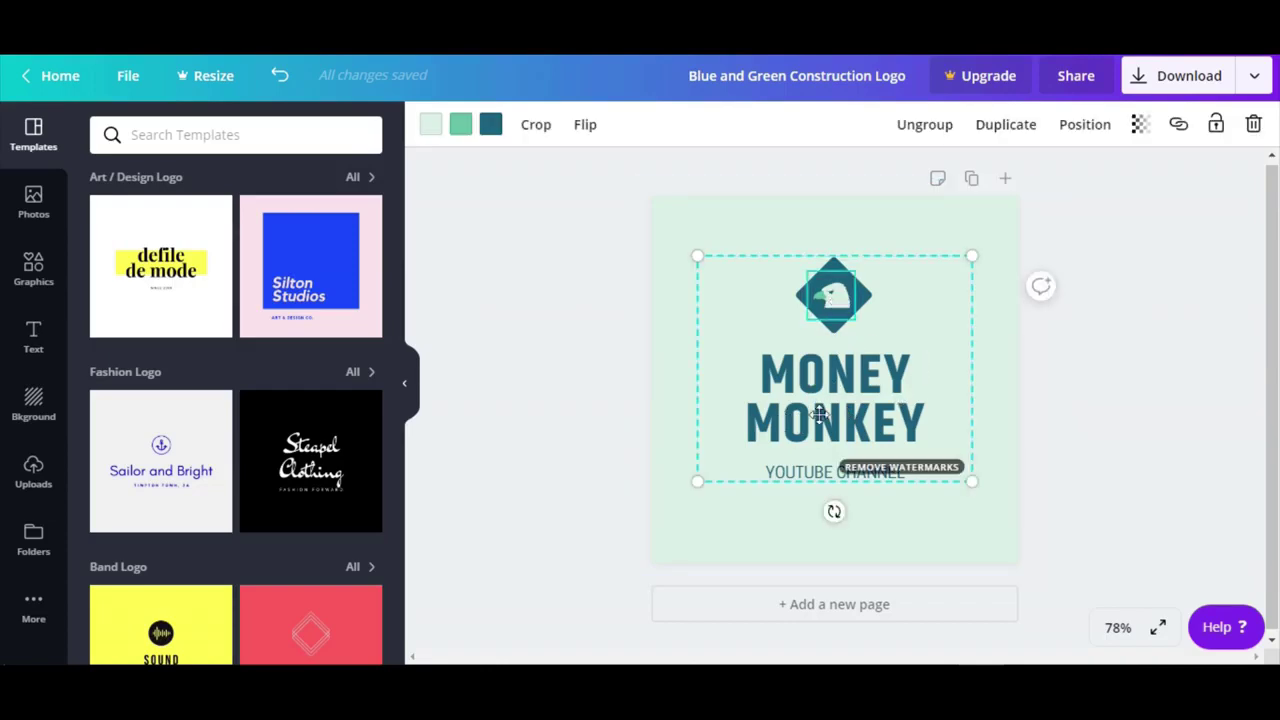
pyautogui.press('Delete')
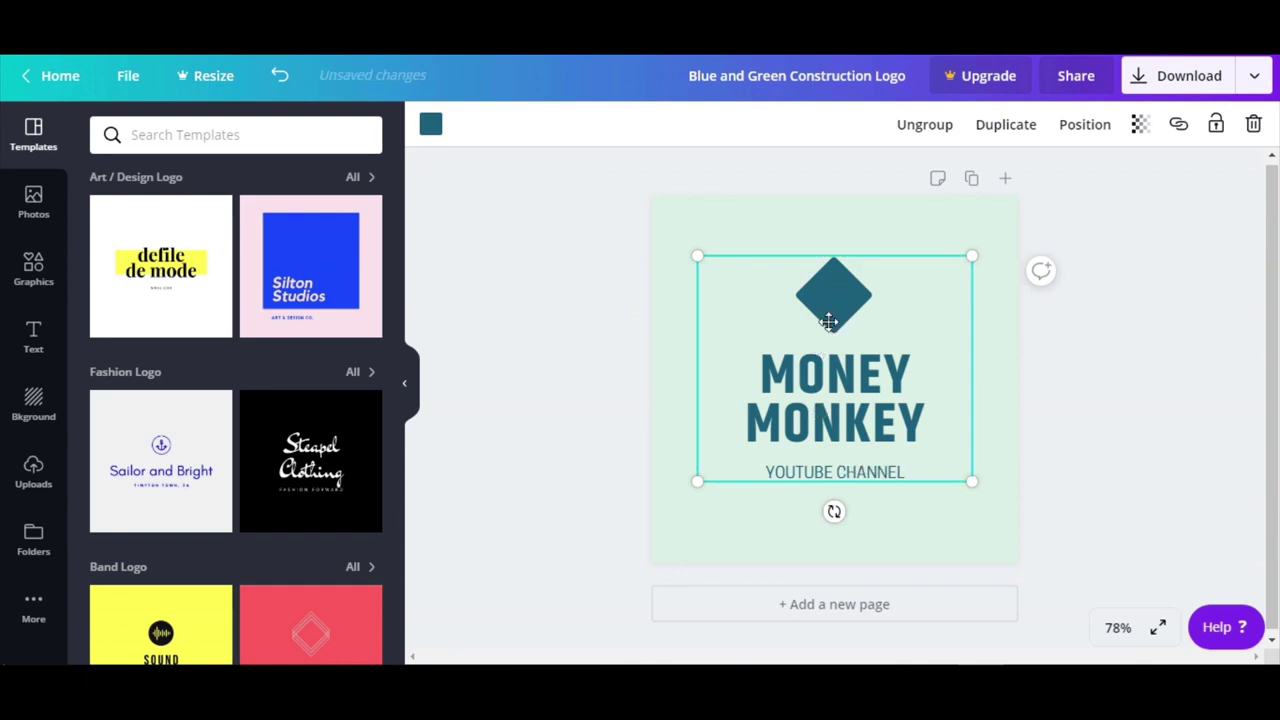
pyautogui.click(33, 345)
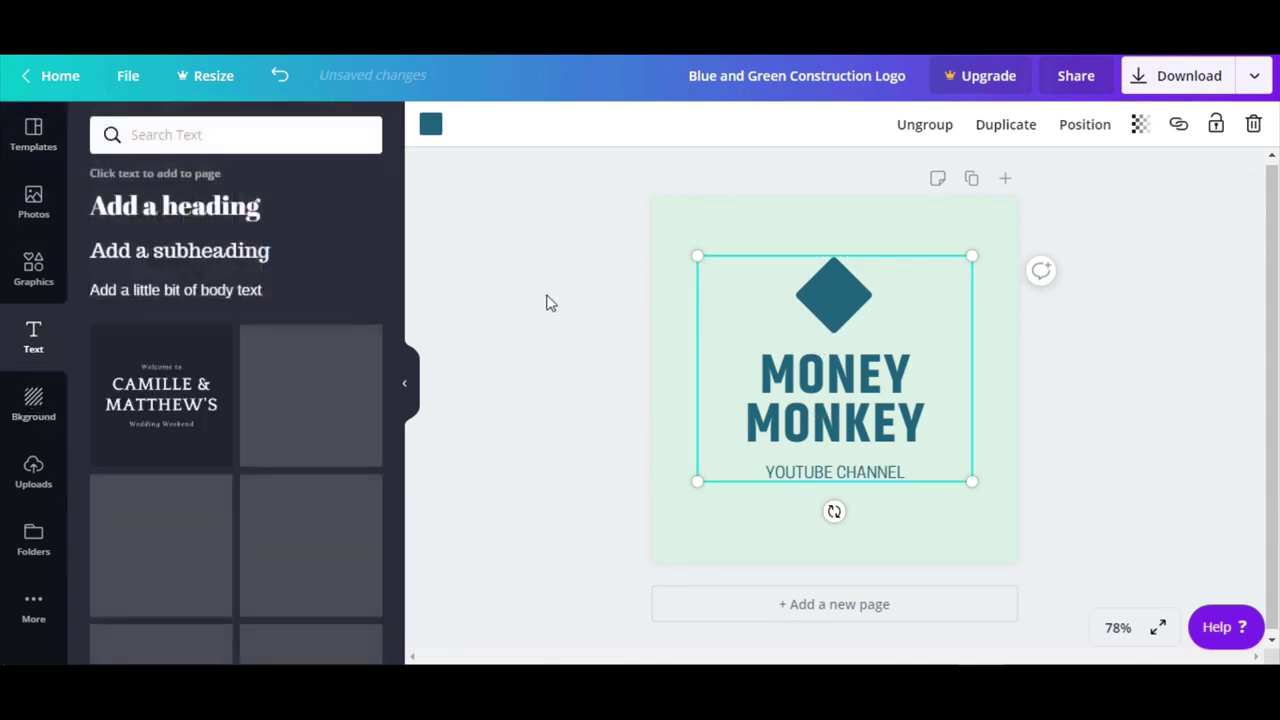
pyautogui.click(40, 300)
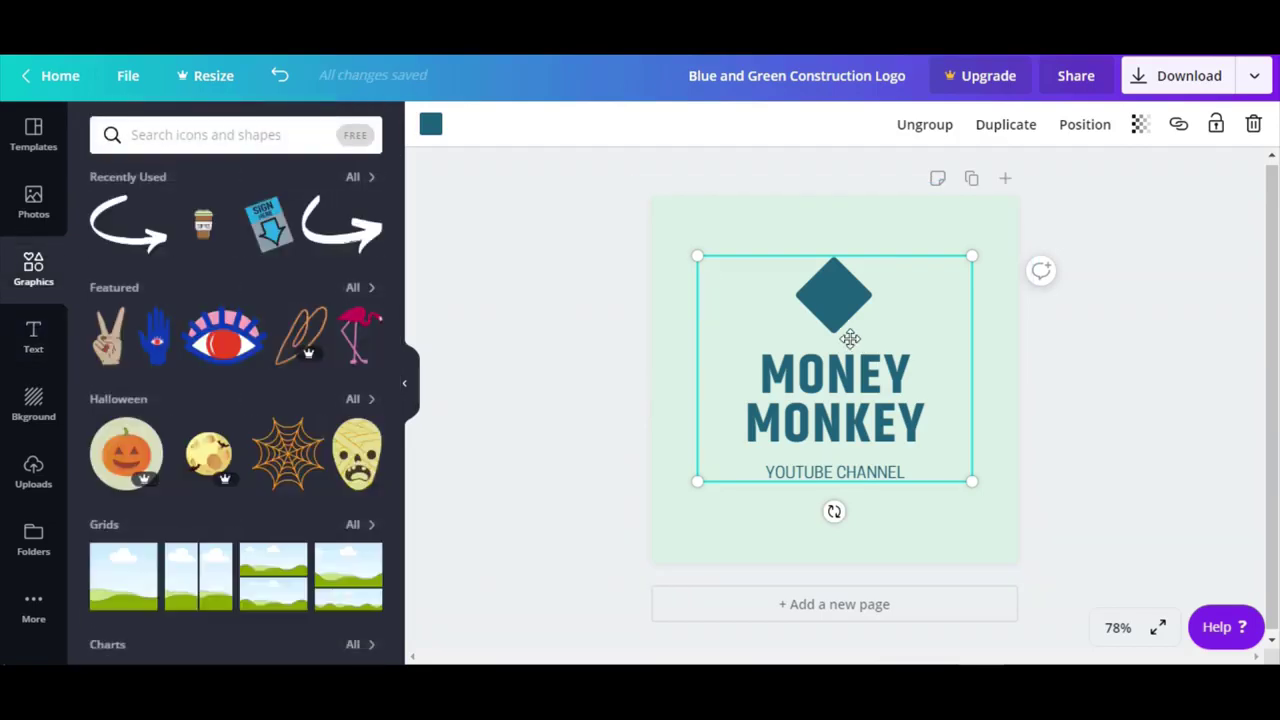
pyautogui.click(250, 134)
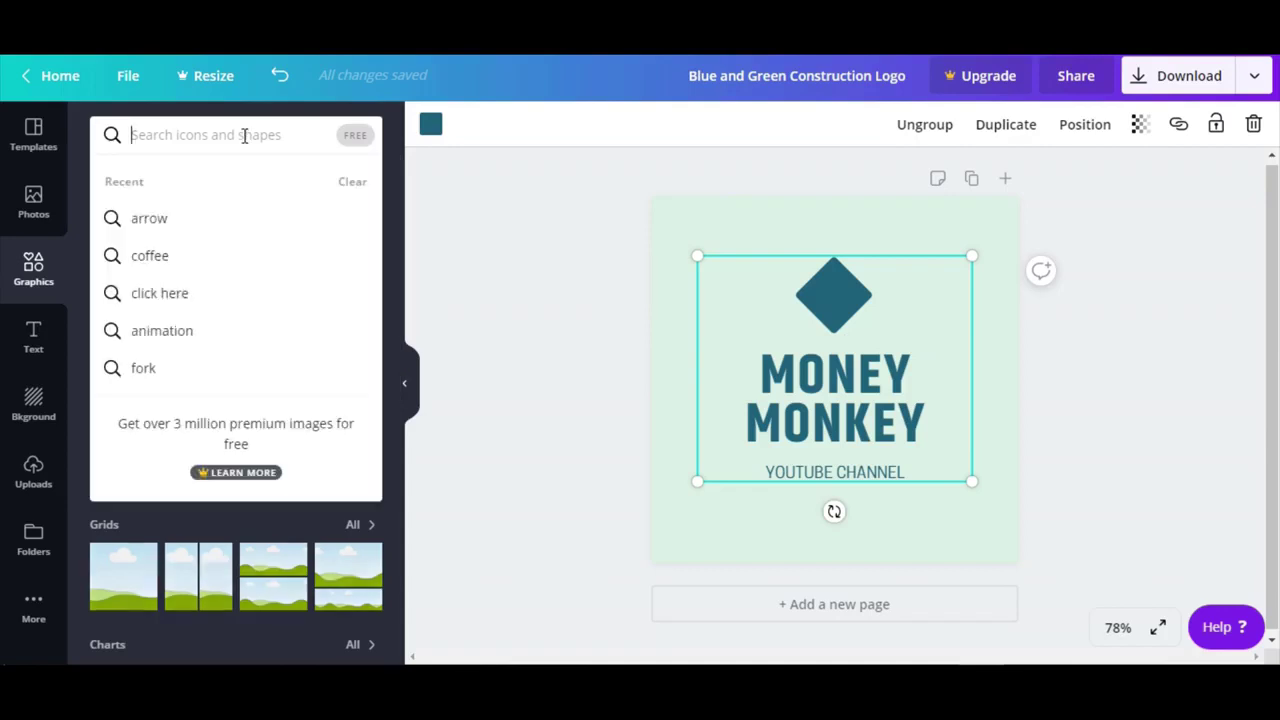
pyautogui.click(207, 258)
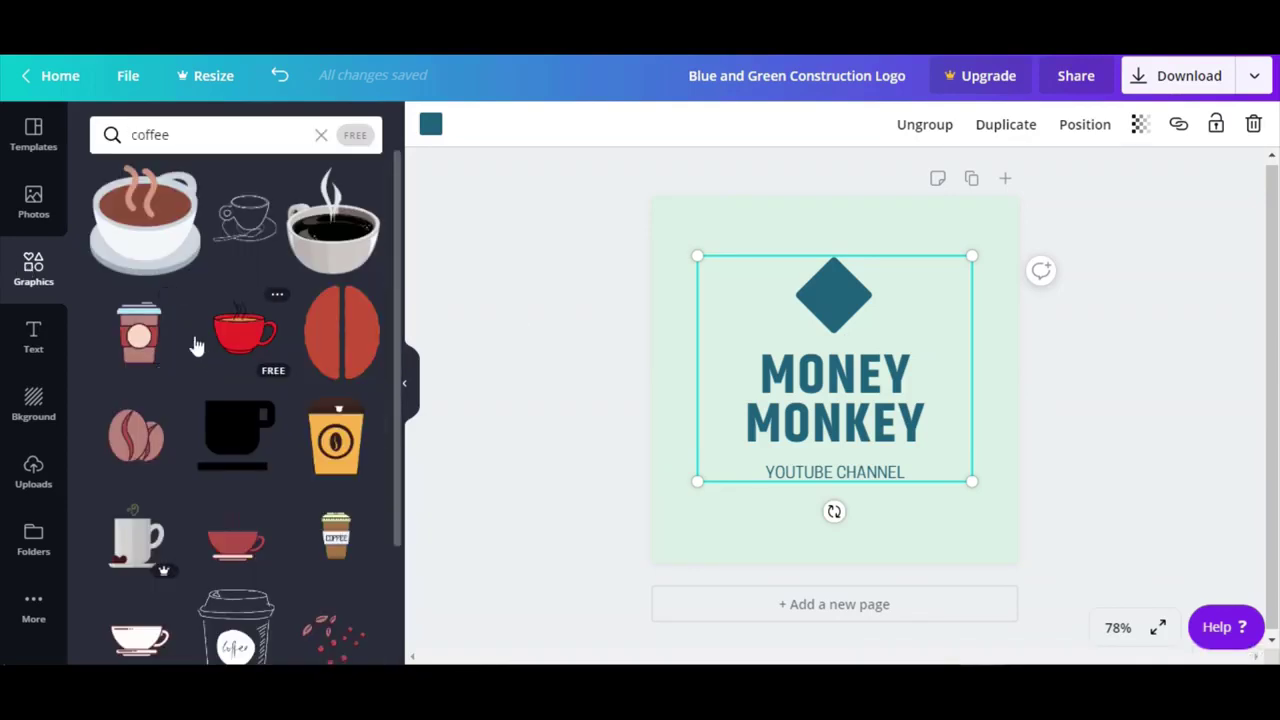
# Step: Add the steaming white coffee cup with saucer to the logo, shrink it and centre it inside the blue diamond
pyautogui.click(145, 212)
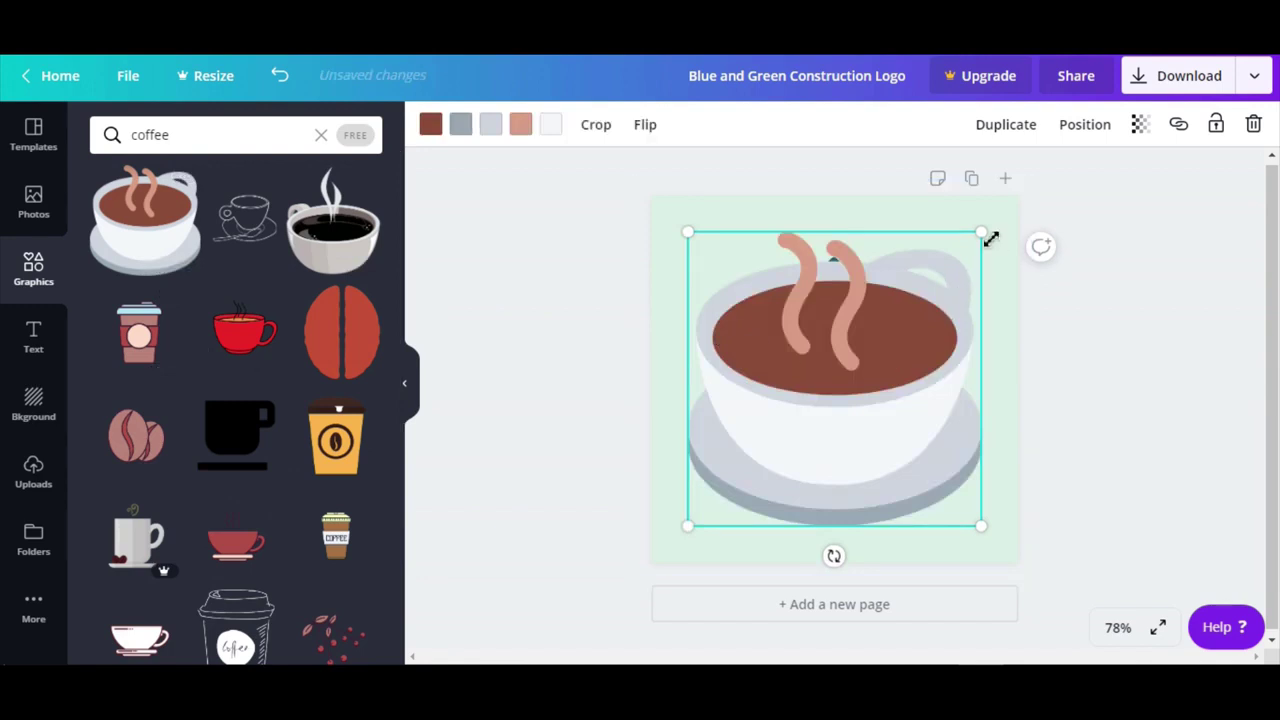
pyautogui.moveTo(990, 240); pyautogui.dragTo(792, 514)
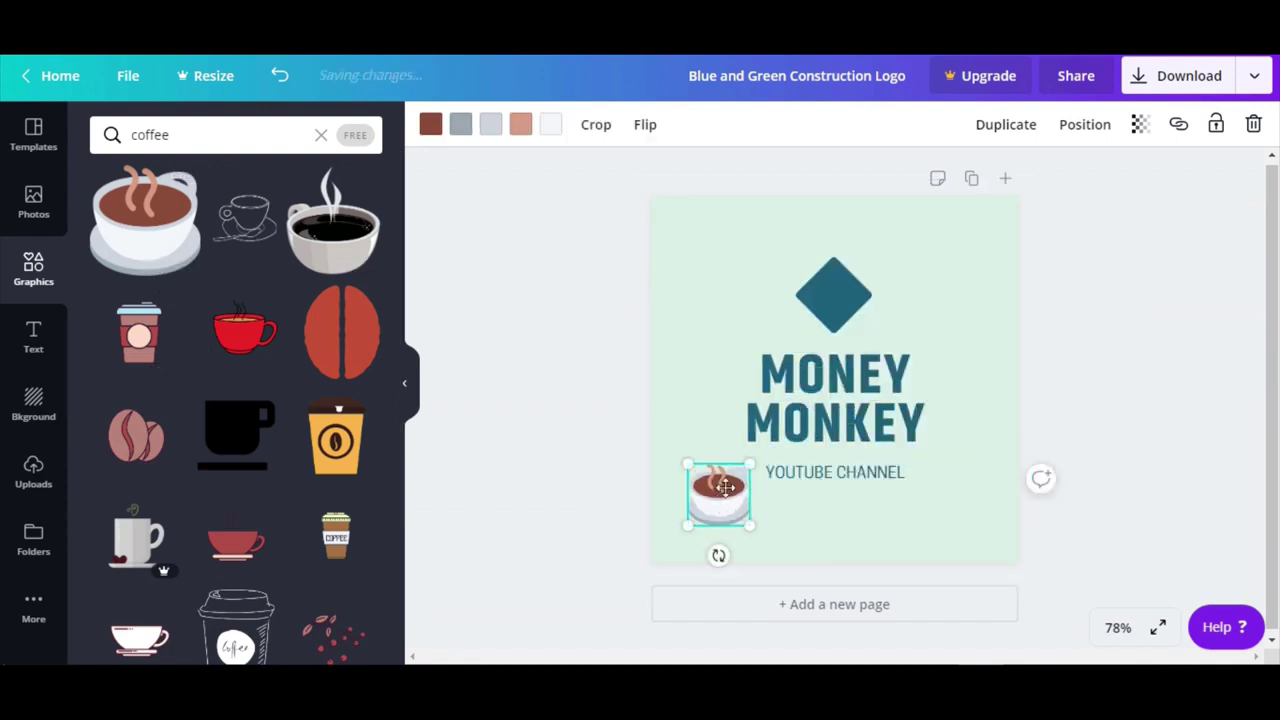
pyautogui.moveTo(726, 487); pyautogui.dragTo(835, 293)
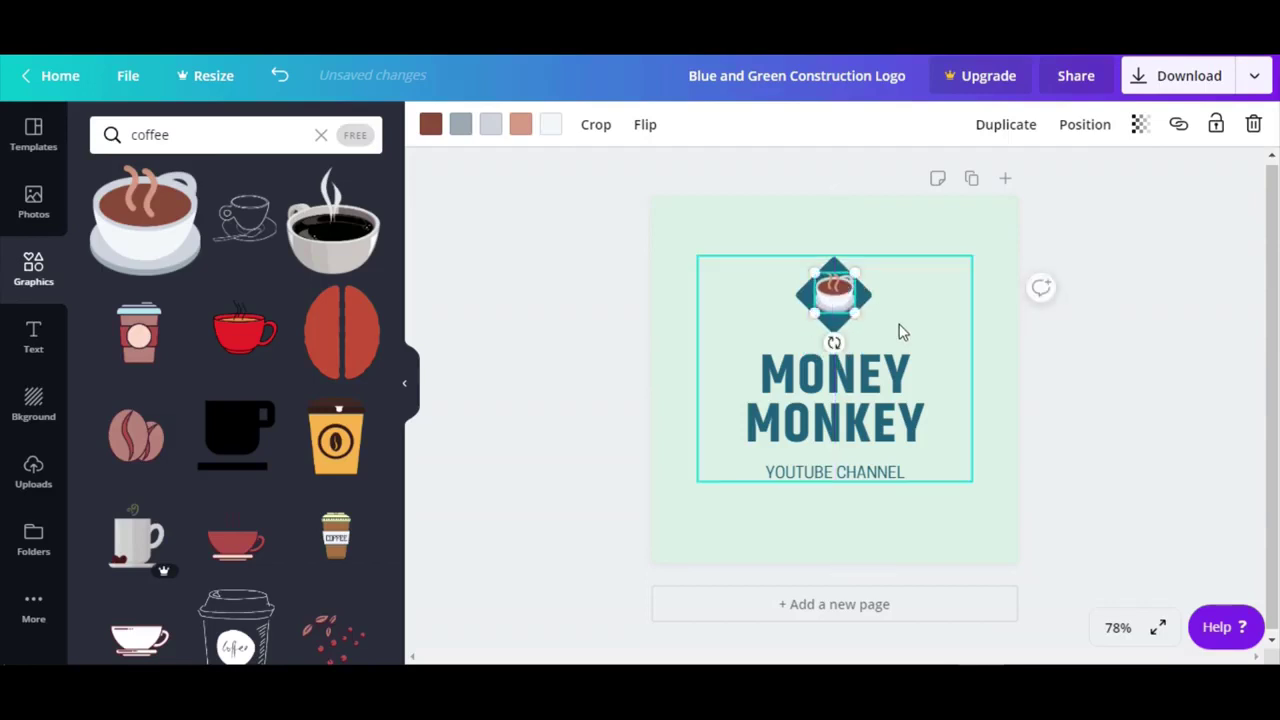
pyautogui.click(1133, 488)
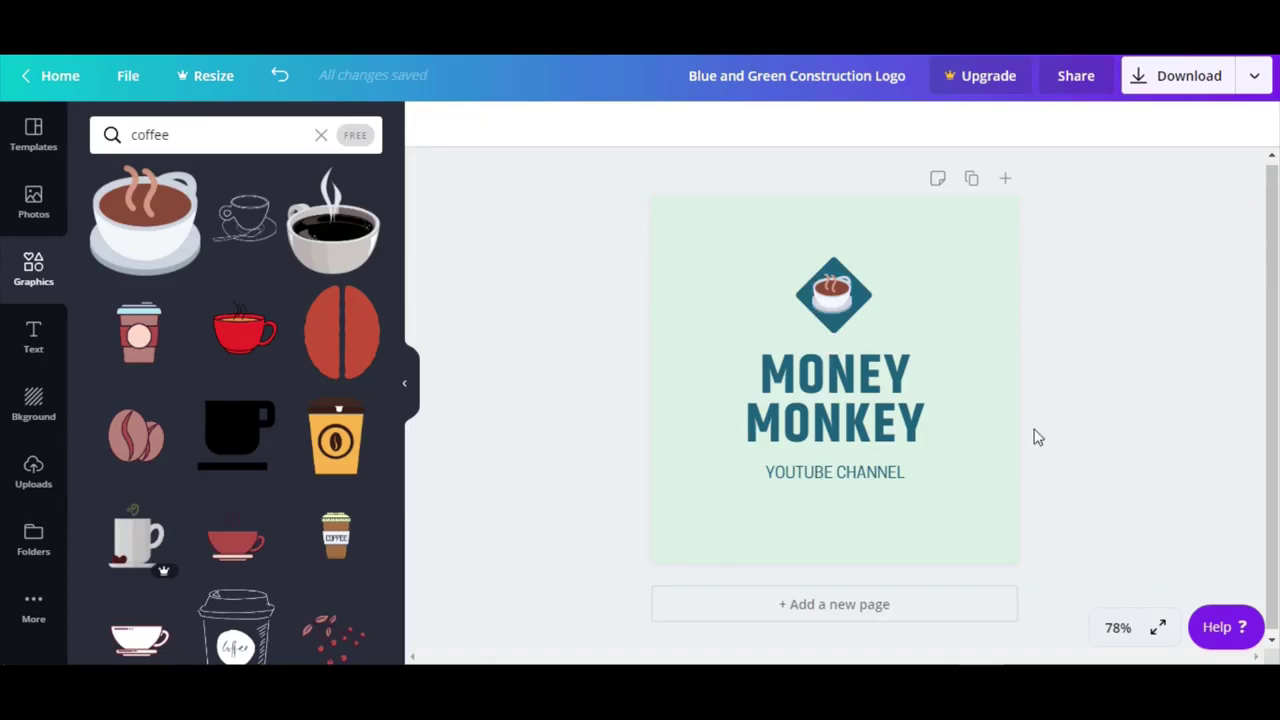
# Step: Recolour the logo's light green background with the default yellow, and replace that with a custom bright magenta-pink
pyautogui.click(962, 264)
pyautogui.click(972, 220)
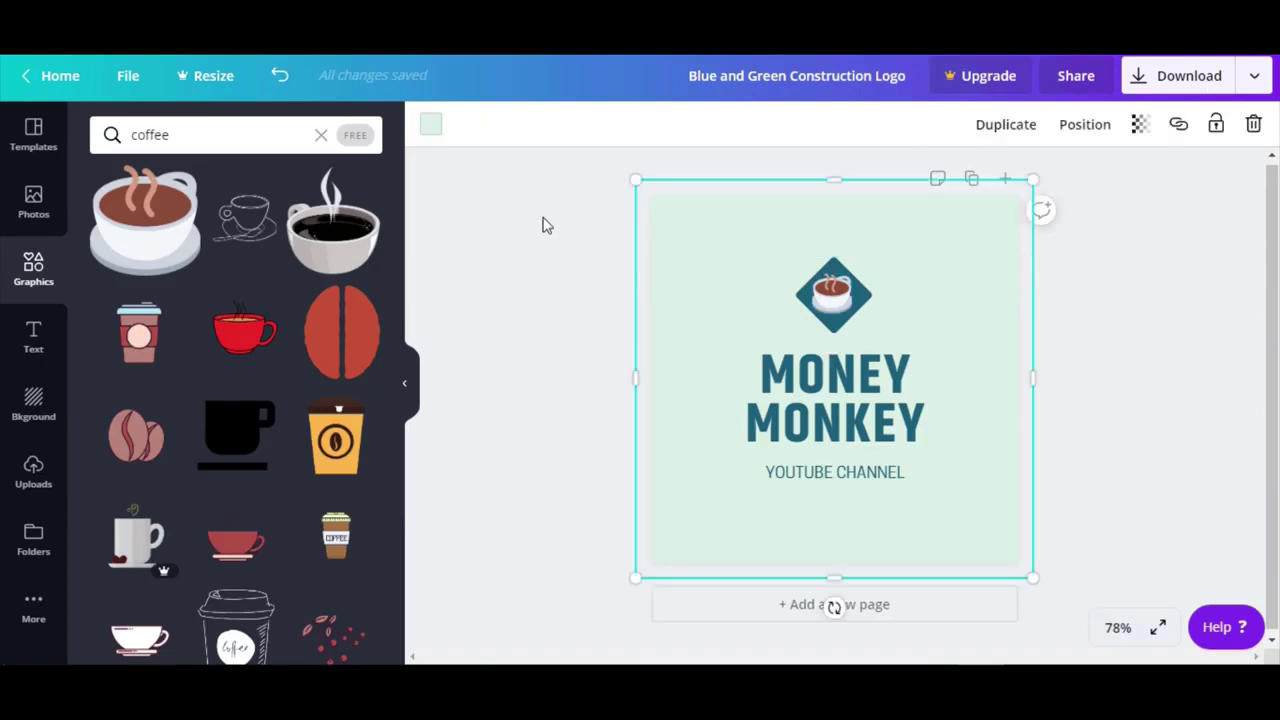
pyautogui.click(430, 126)
pyautogui.click(266, 440)
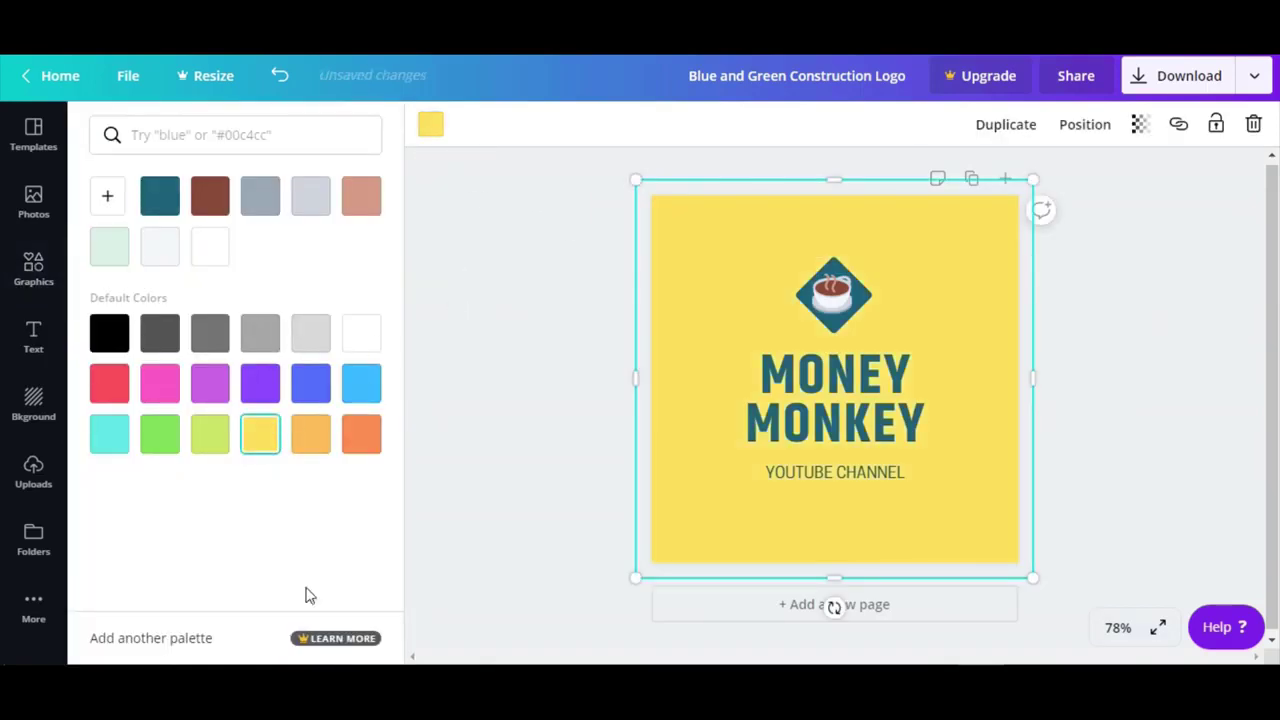
pyautogui.click(107, 200)
pyautogui.click(322, 357)
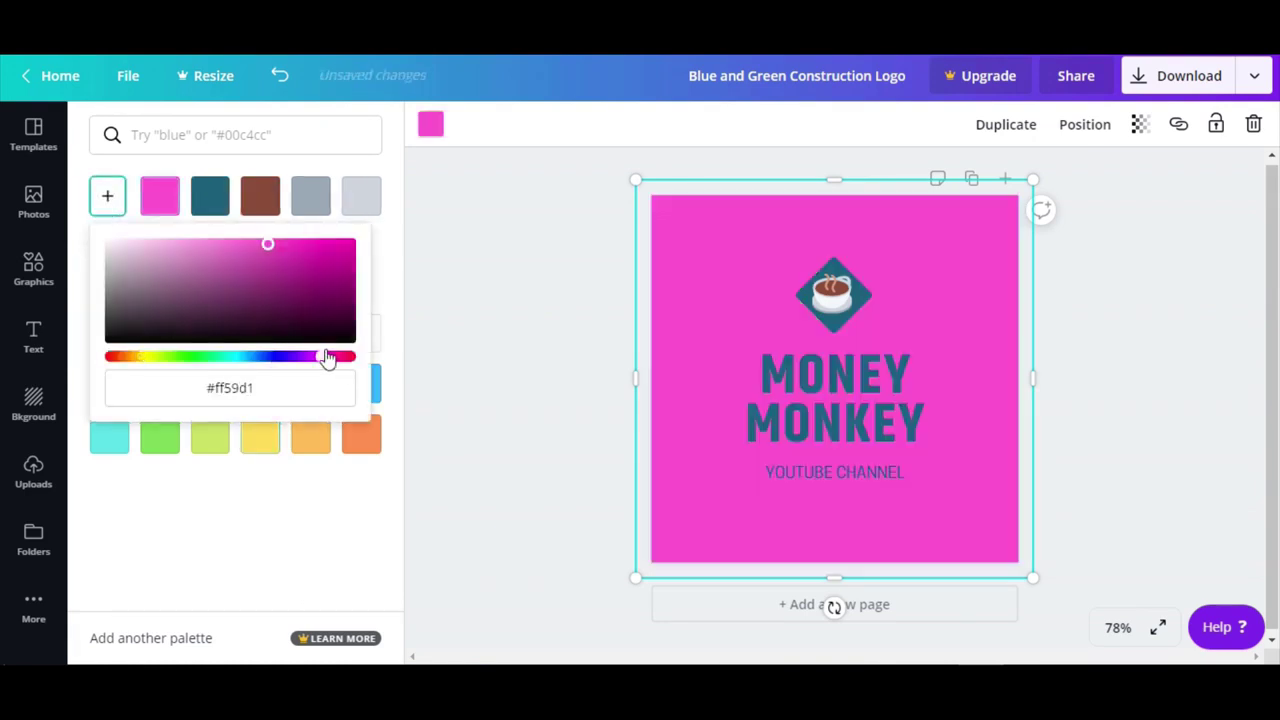
# Step: Change the logo's magenta-pink background to a custom light mint green
pyautogui.click(298, 272)
pyautogui.moveTo(292, 357); pyautogui.dragTo(221, 247)
pyautogui.click(495, 403)
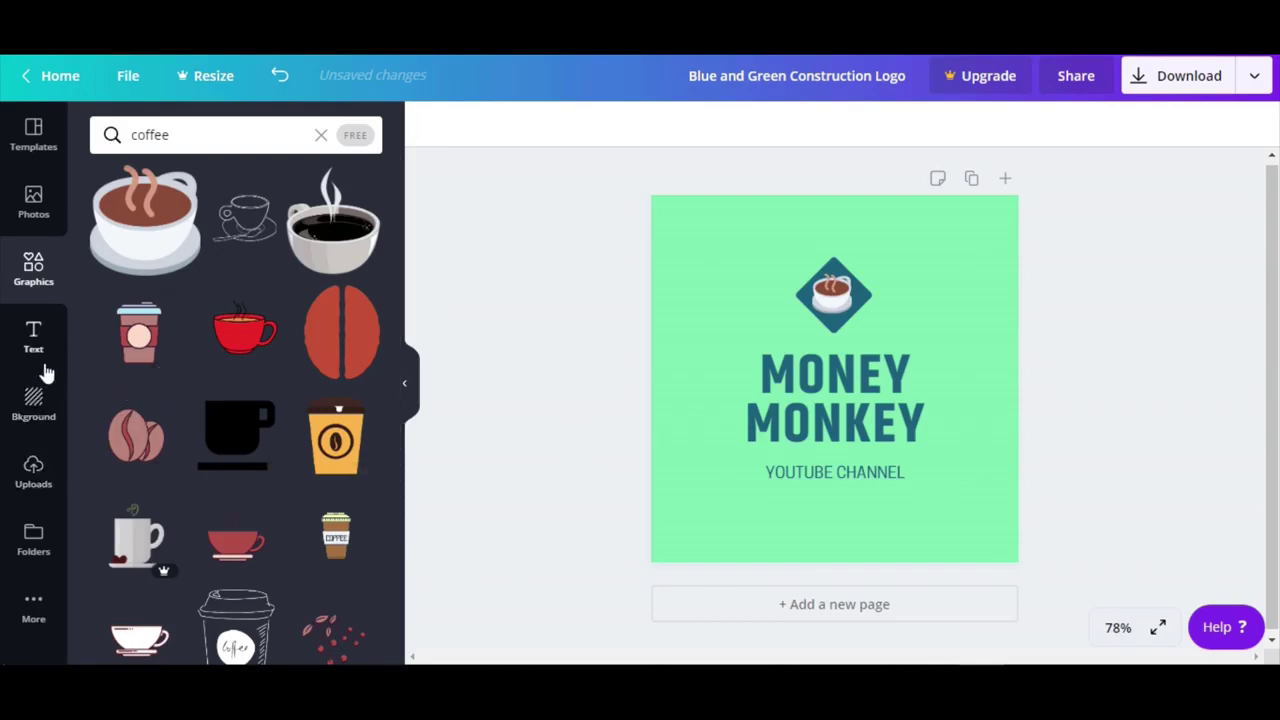
# Step: Search the graphics for "frame", try the double-bordered portrait picture frame on the logo and remove it
pyautogui.click(214, 142)
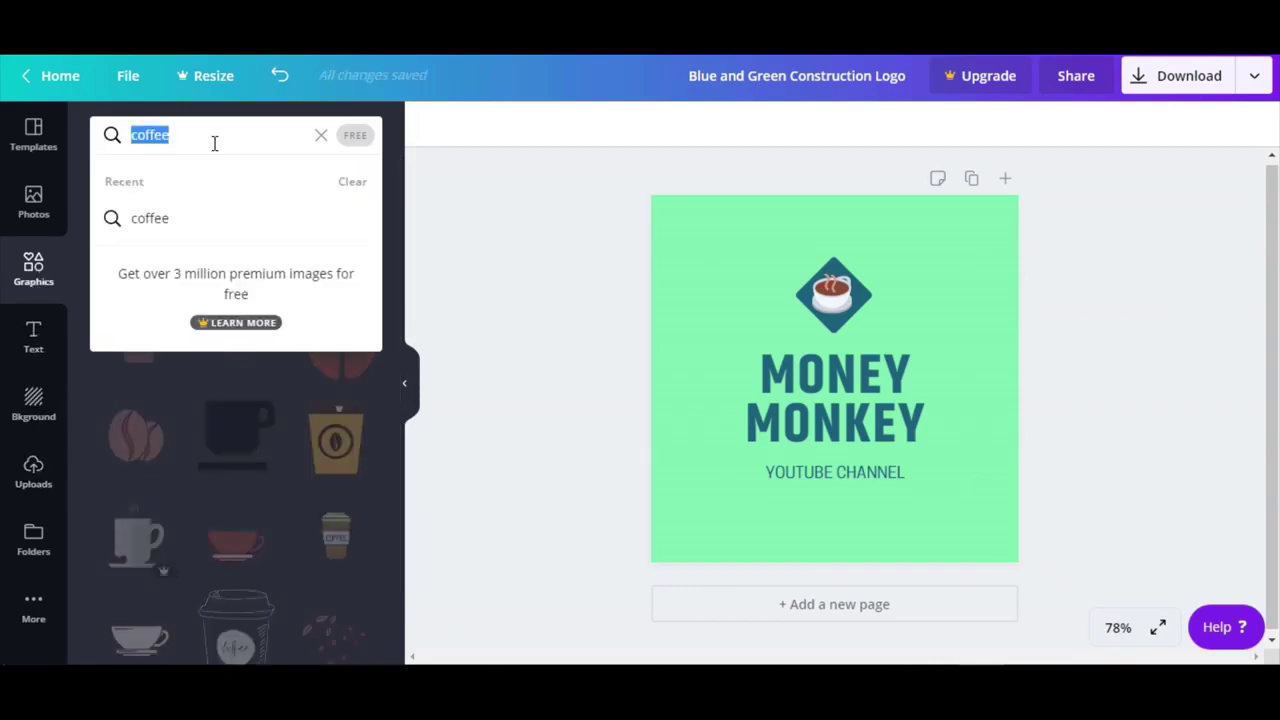
pyautogui.write('frame')
pyautogui.press('Return')
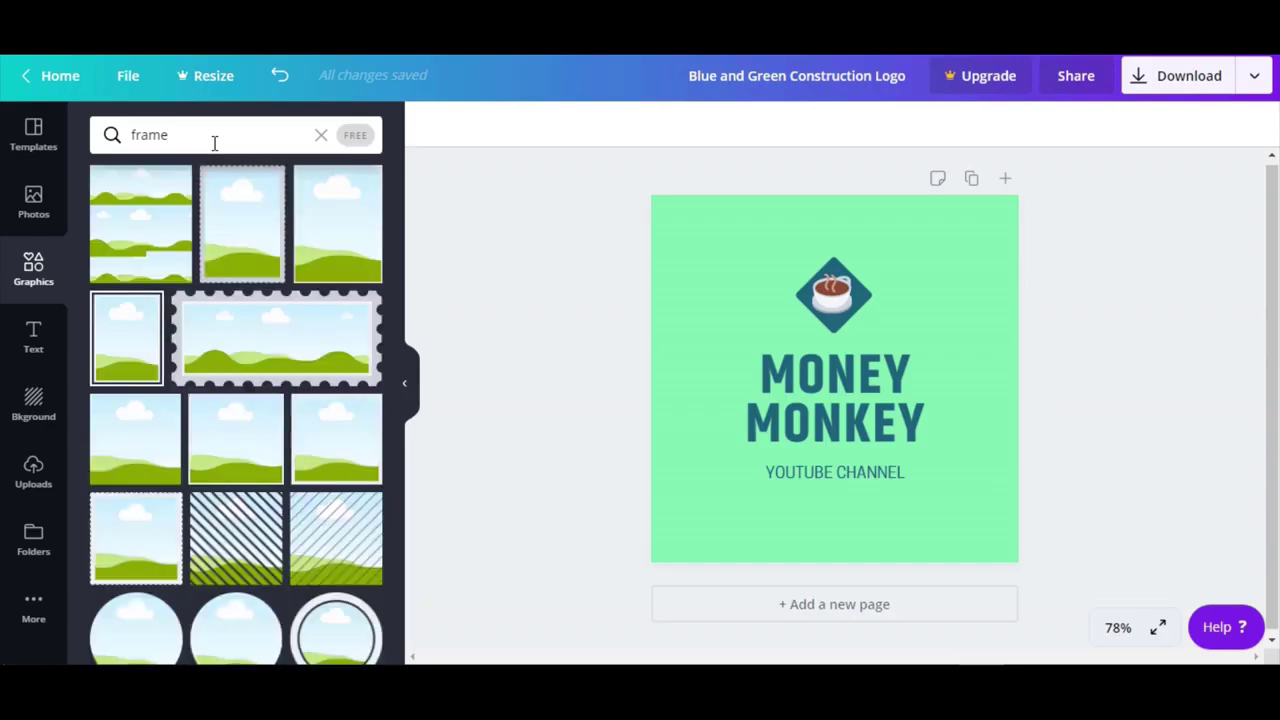
pyautogui.click(126, 338)
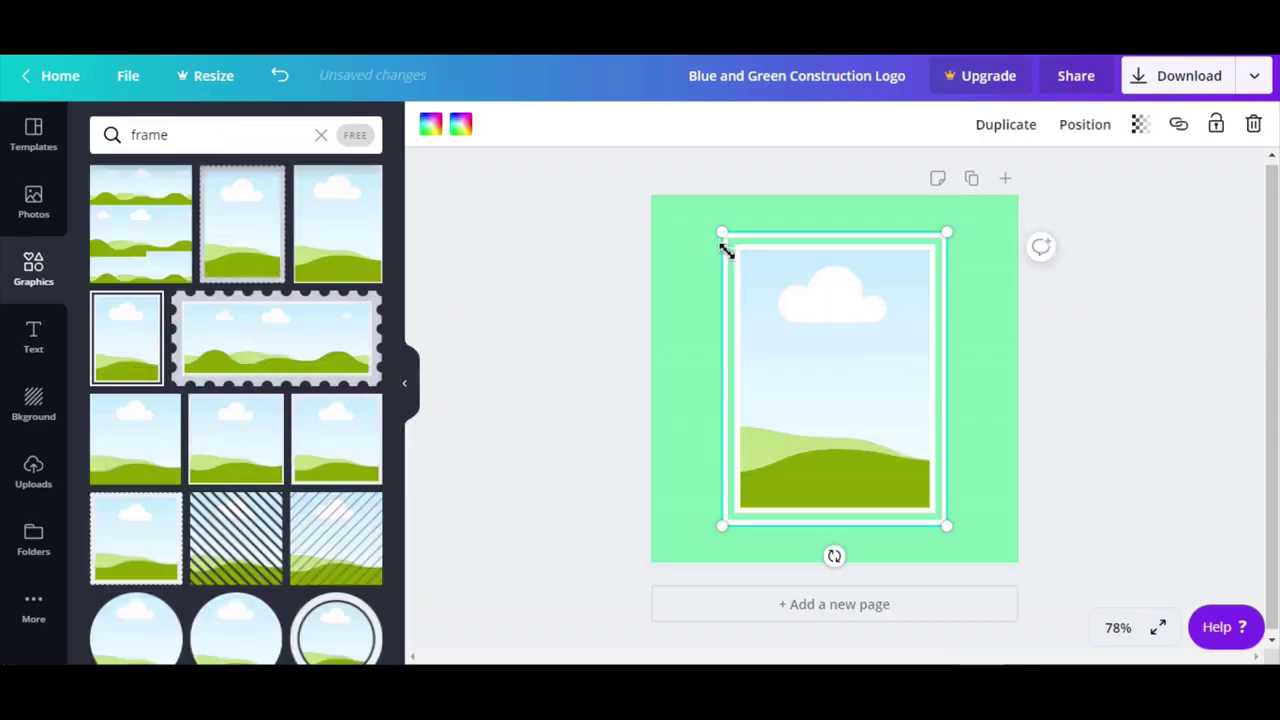
pyautogui.press('Delete')
# Step: Search the graphics for "square" and add the thin-bordered, sharp-cornered square outline centred around the logo's artwork
pyautogui.click(249, 135)
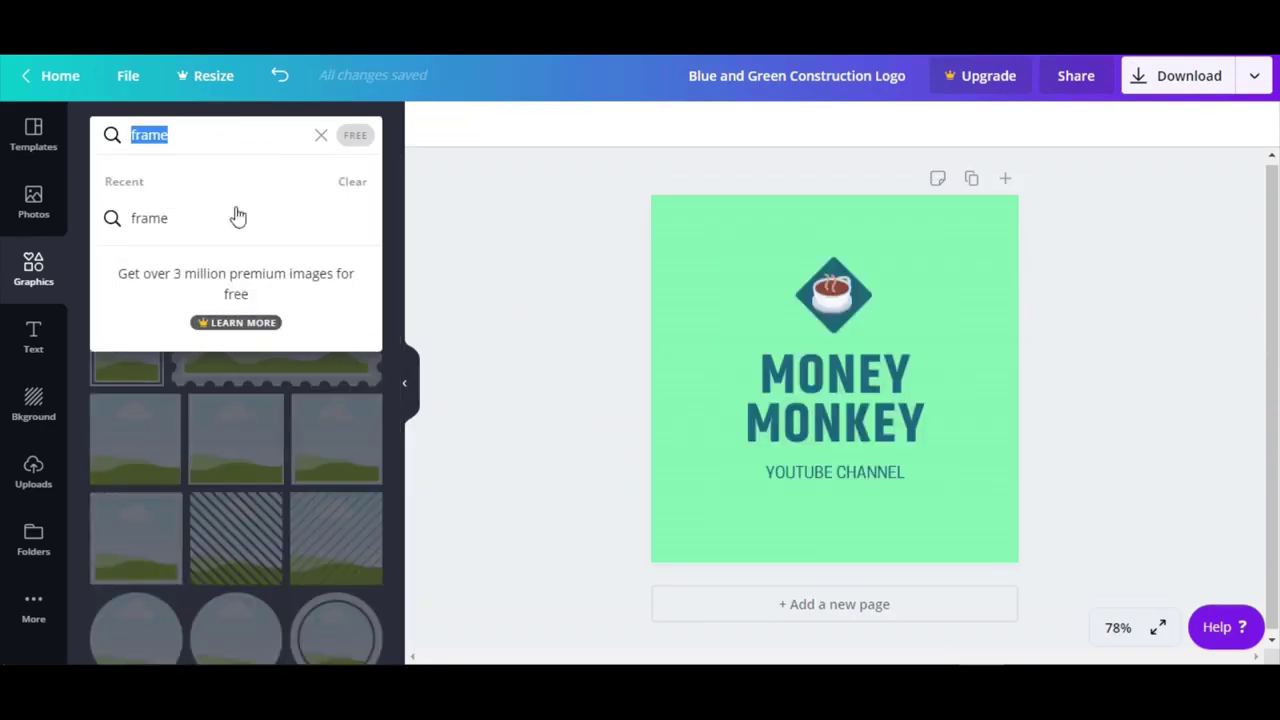
pyautogui.write('square')
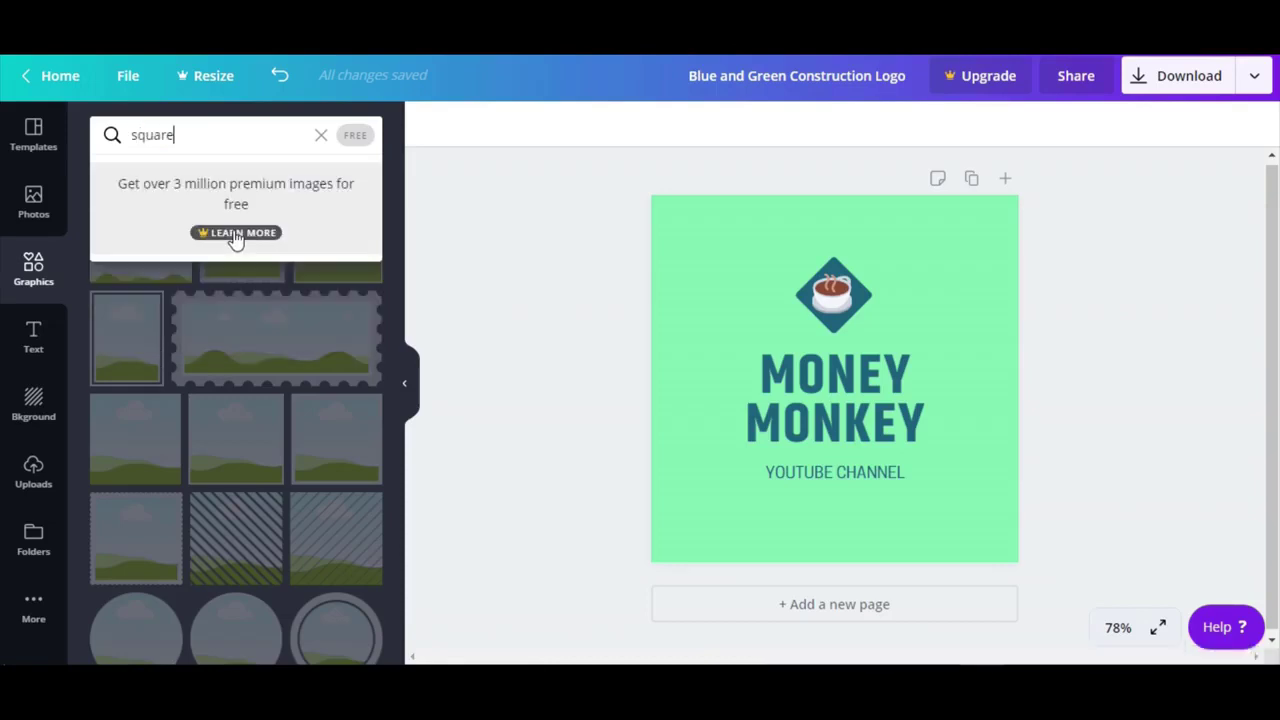
pyautogui.press('Return')
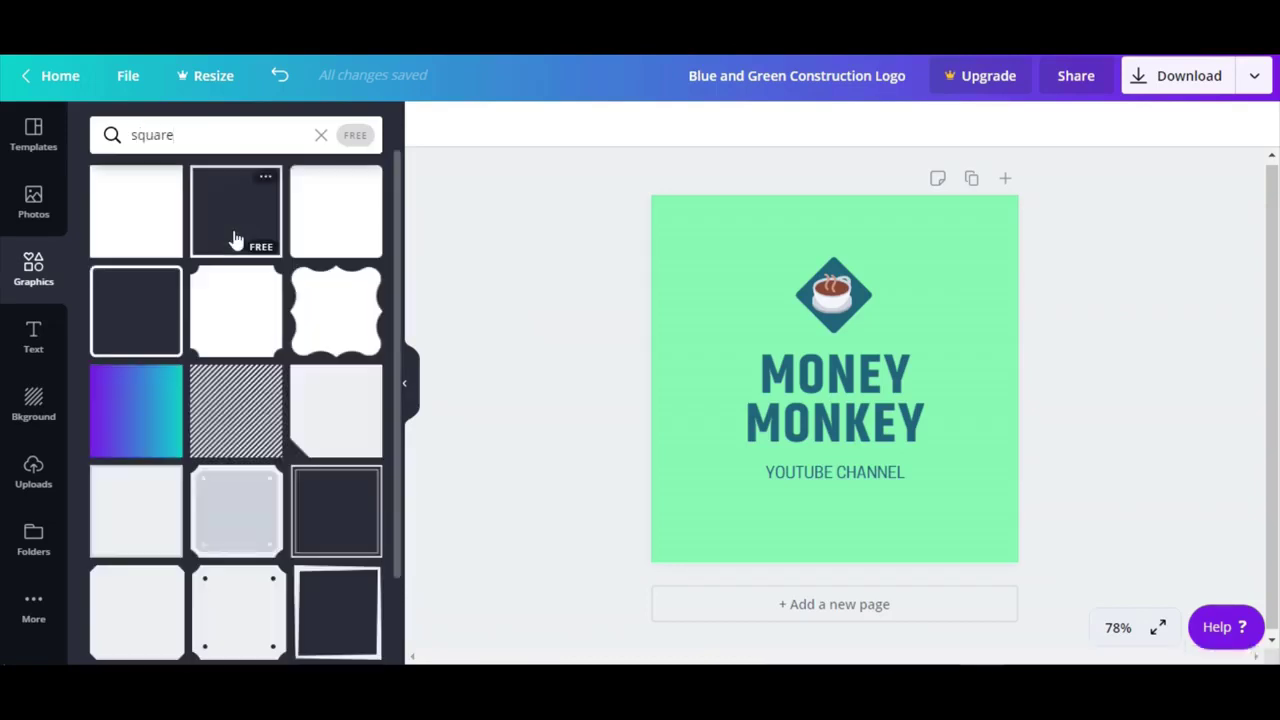
pyautogui.click(234, 233)
pyautogui.moveTo(777, 428); pyautogui.dragTo(790, 430)
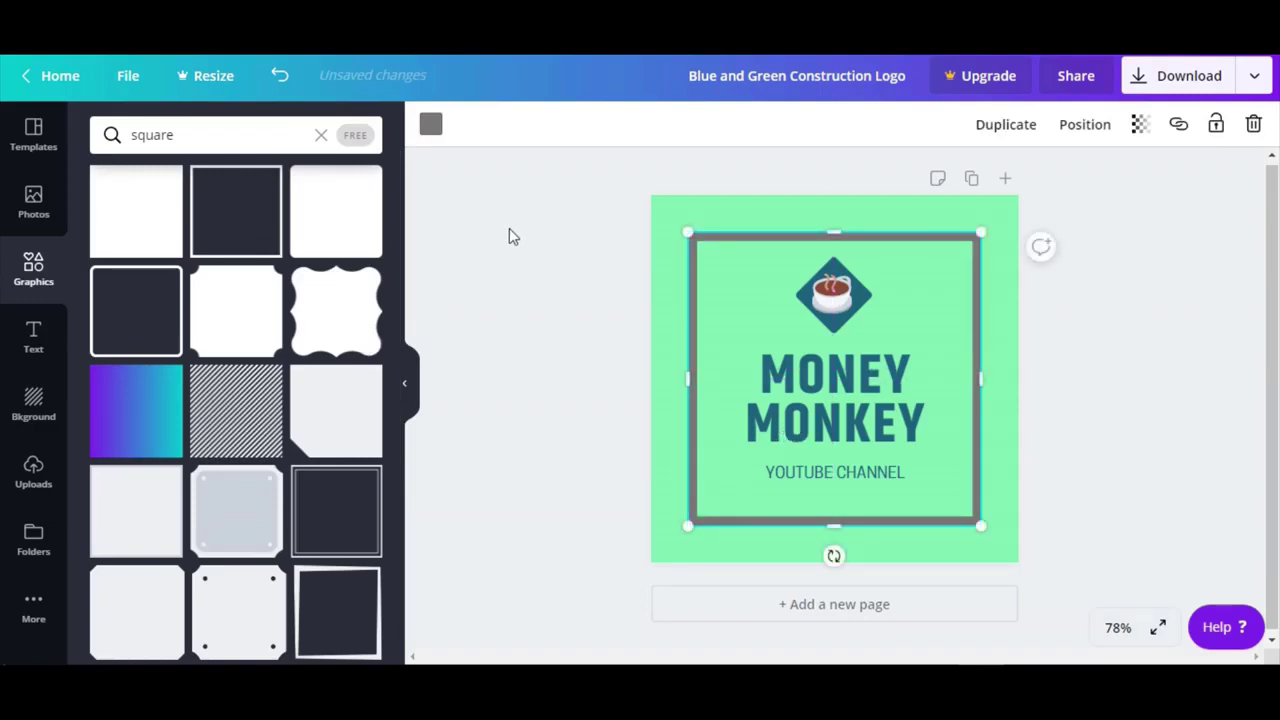
# Step: Recolour the square outline around the logo white and nudge it slightly upwards
pyautogui.click(430, 124)
pyautogui.click(361, 333)
pyautogui.click(533, 485)
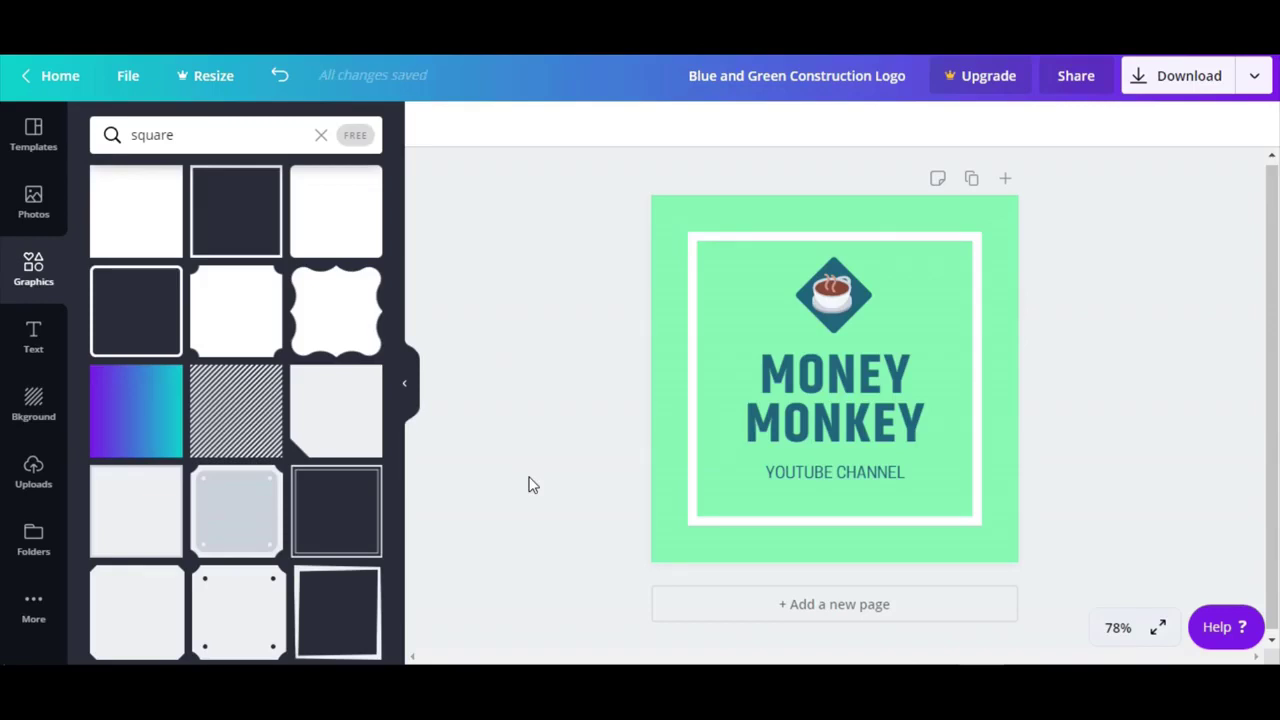
pyautogui.click(970, 245)
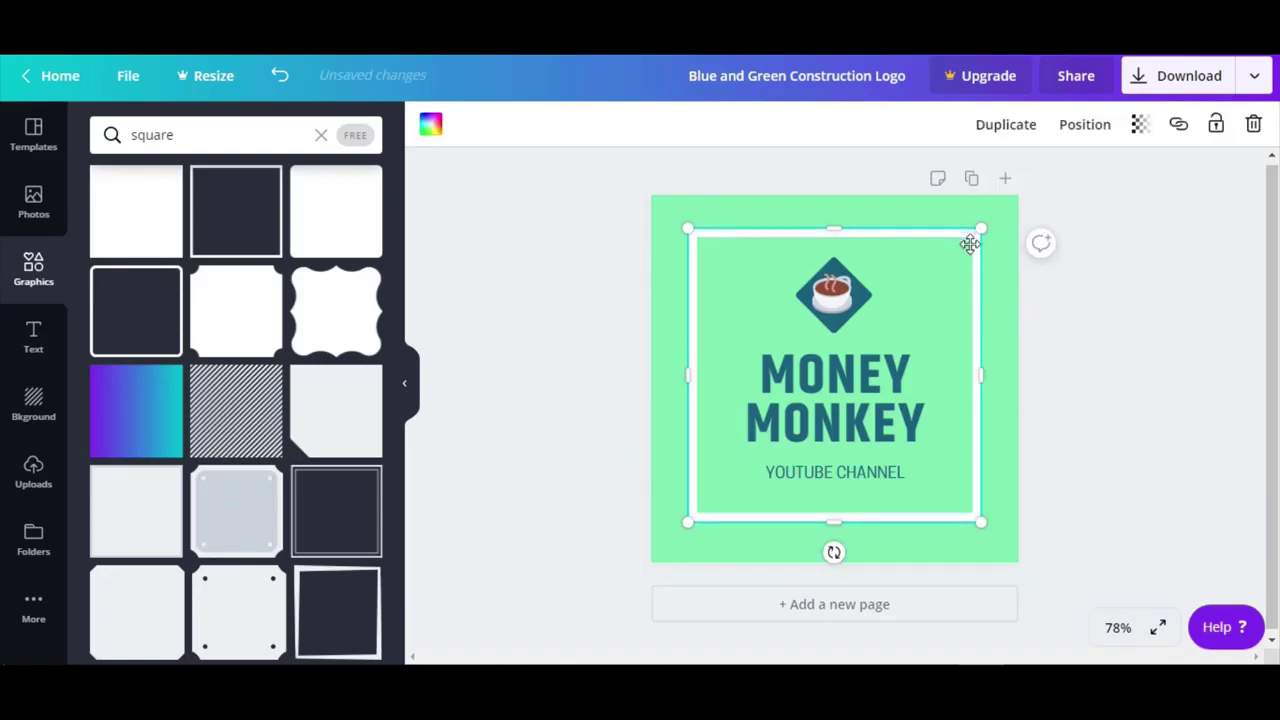
pyautogui.moveTo(970, 245); pyautogui.dragTo(970, 241)
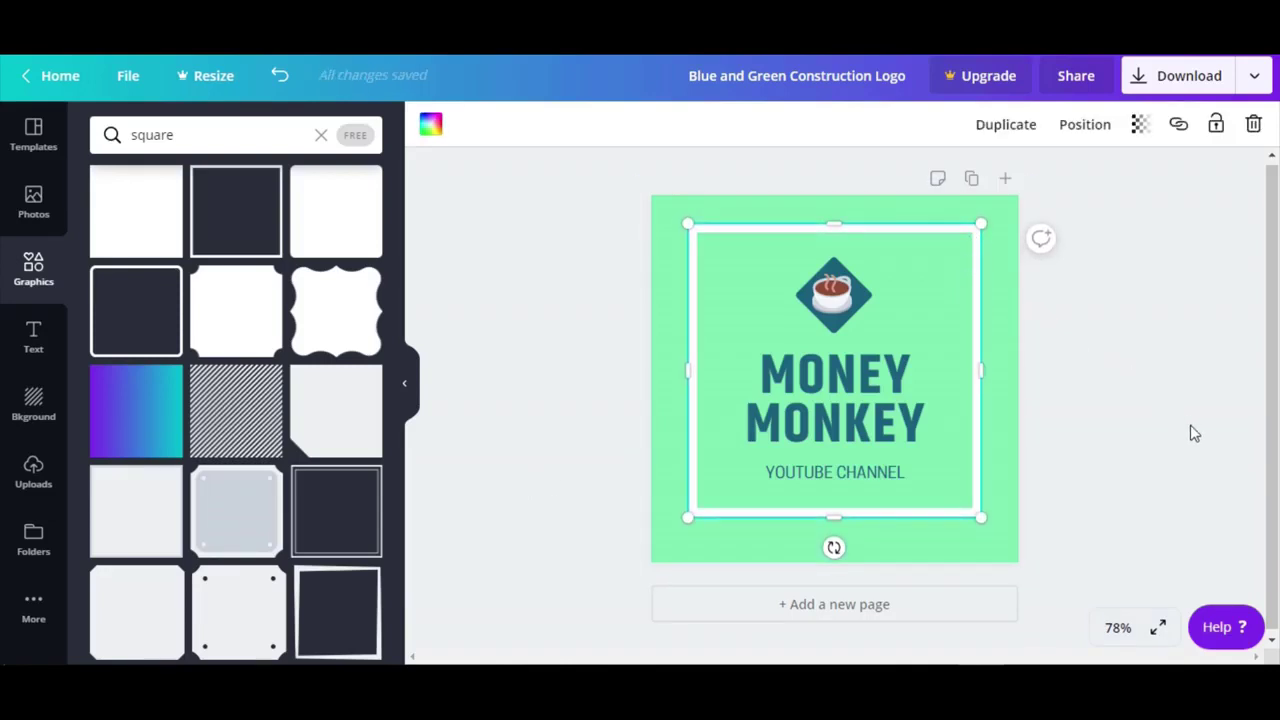
pyautogui.click(1199, 480)
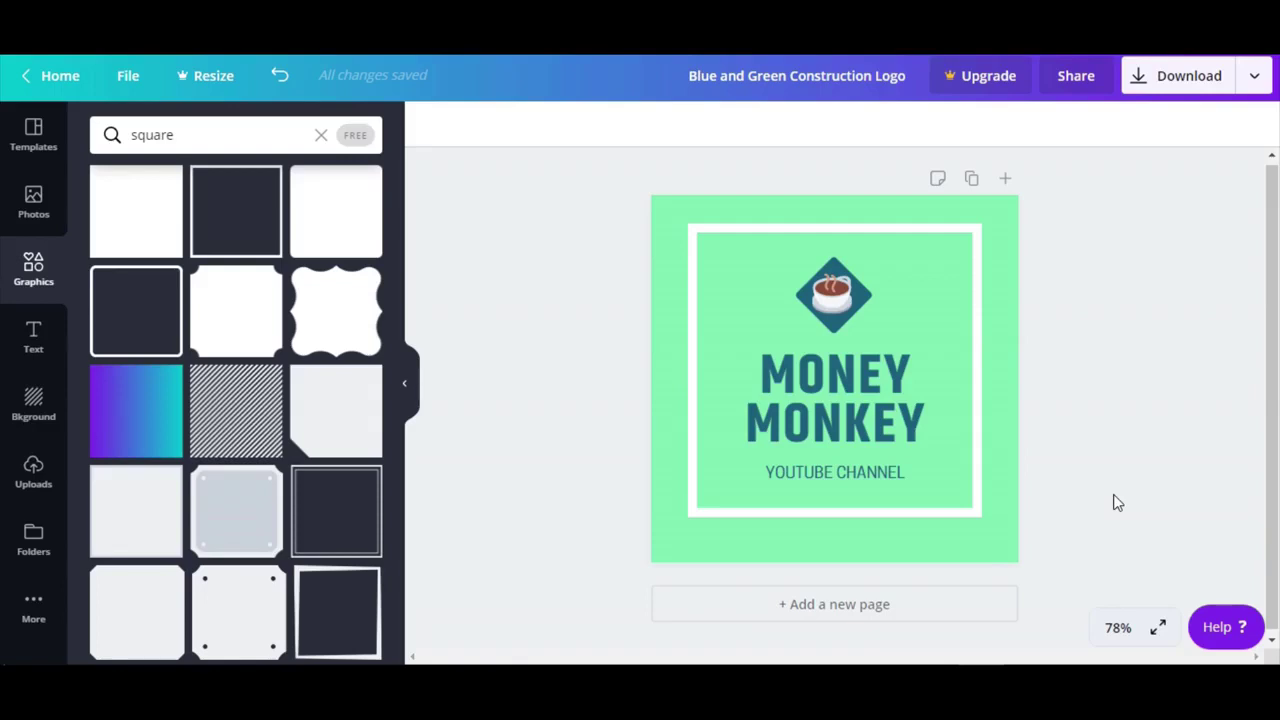
# Step: Leave the logo and create a new blank Poster design from the Canva home page
pyautogui.click(1248, 90)
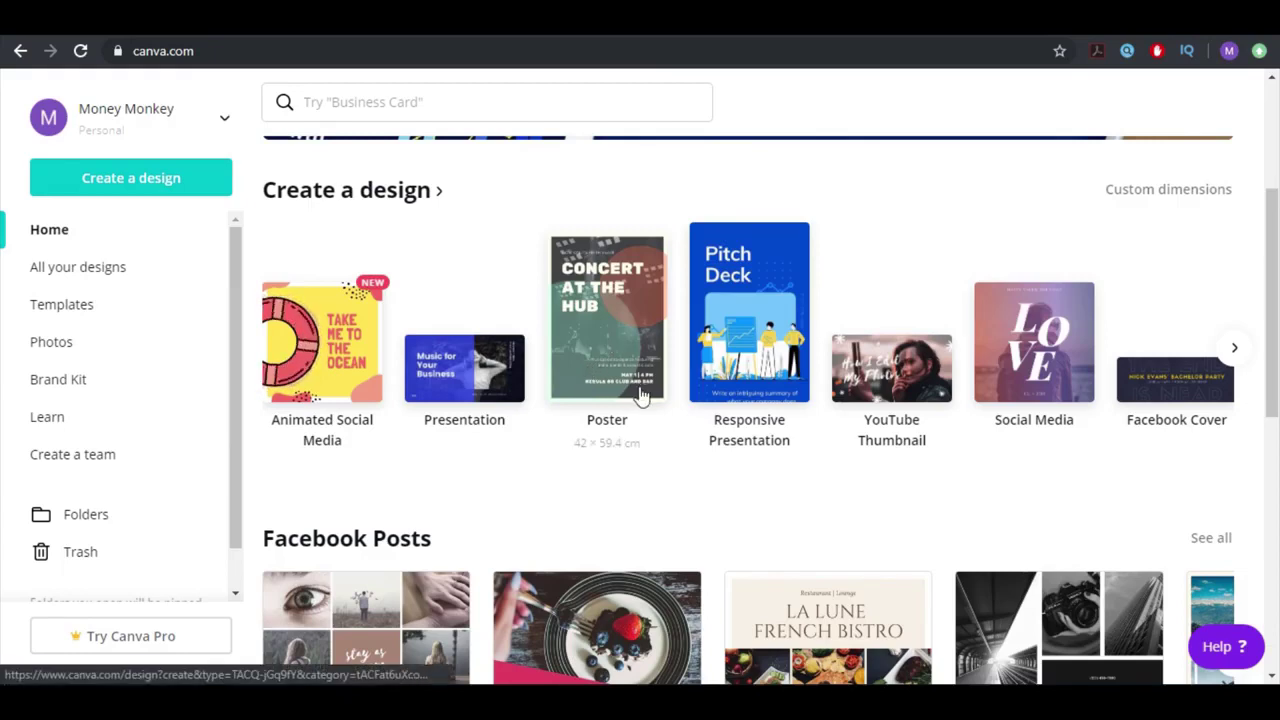
pyautogui.click(619, 349)
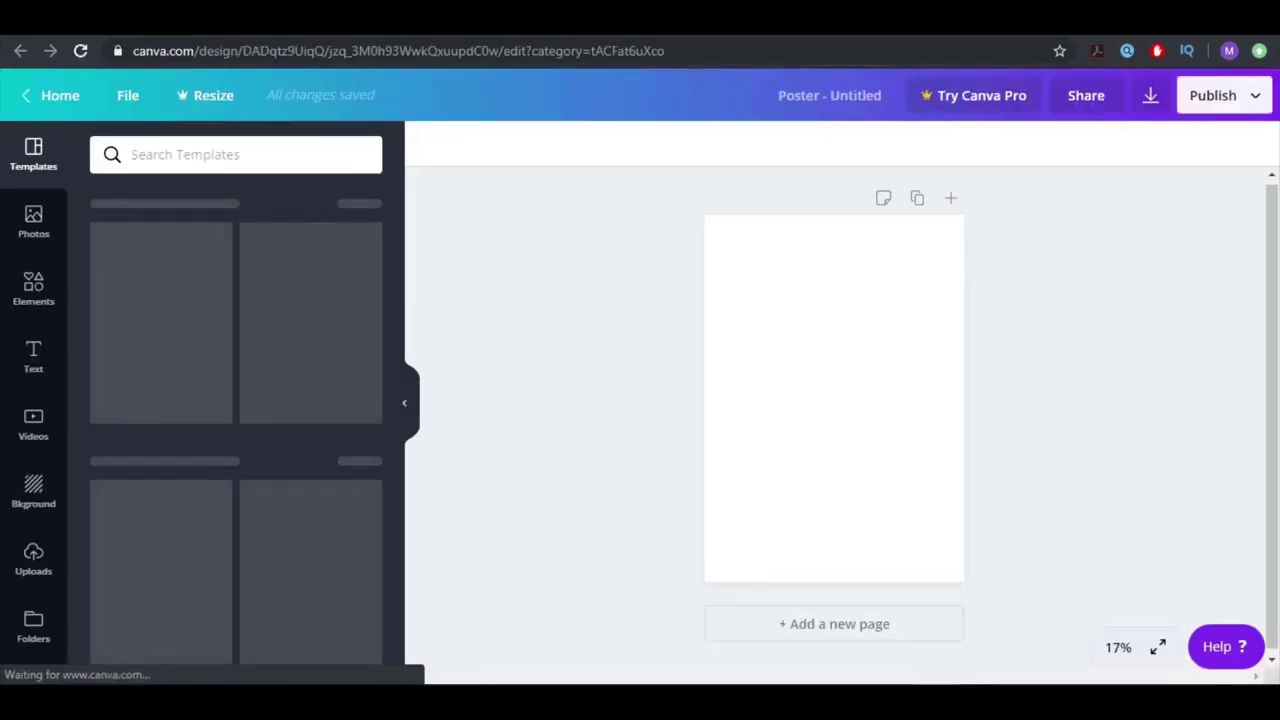
pyautogui.click(20, 50)
pyautogui.click(580, 245)
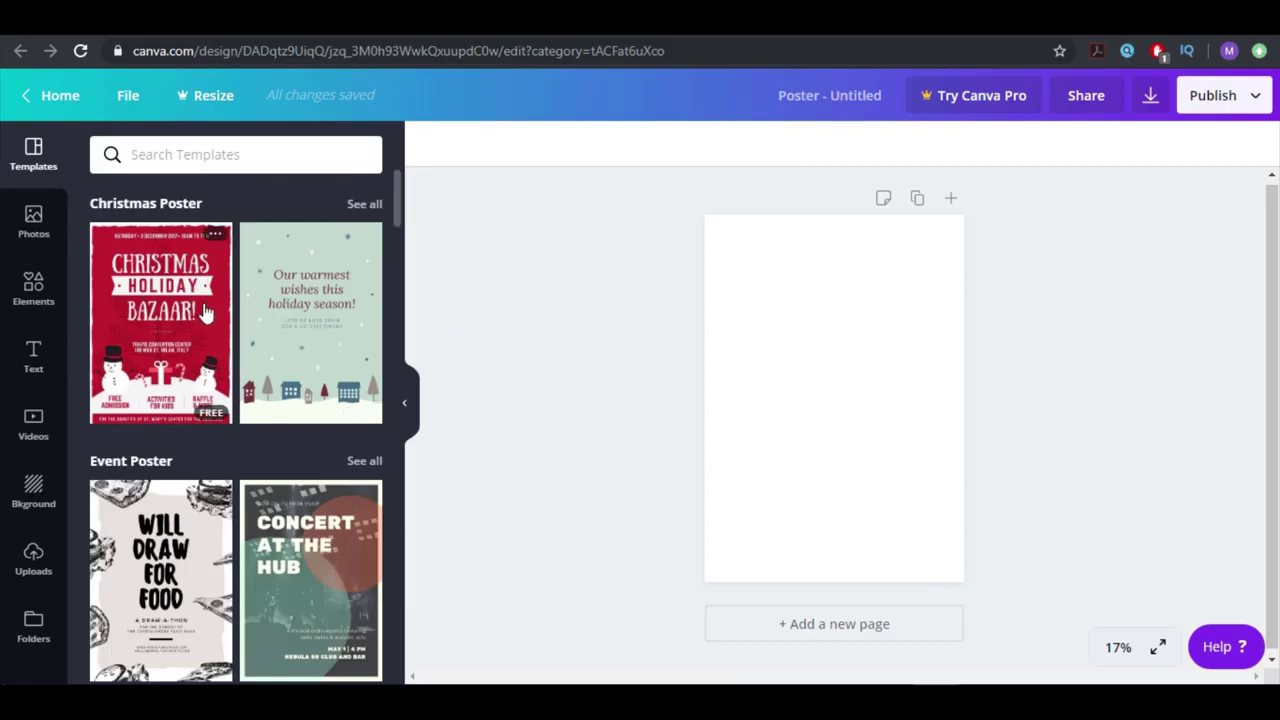
# Step: Look through the poster template categories and apply the colourful YES YOU CAN motivational template
pyautogui.scroll(-3, 230, 340)
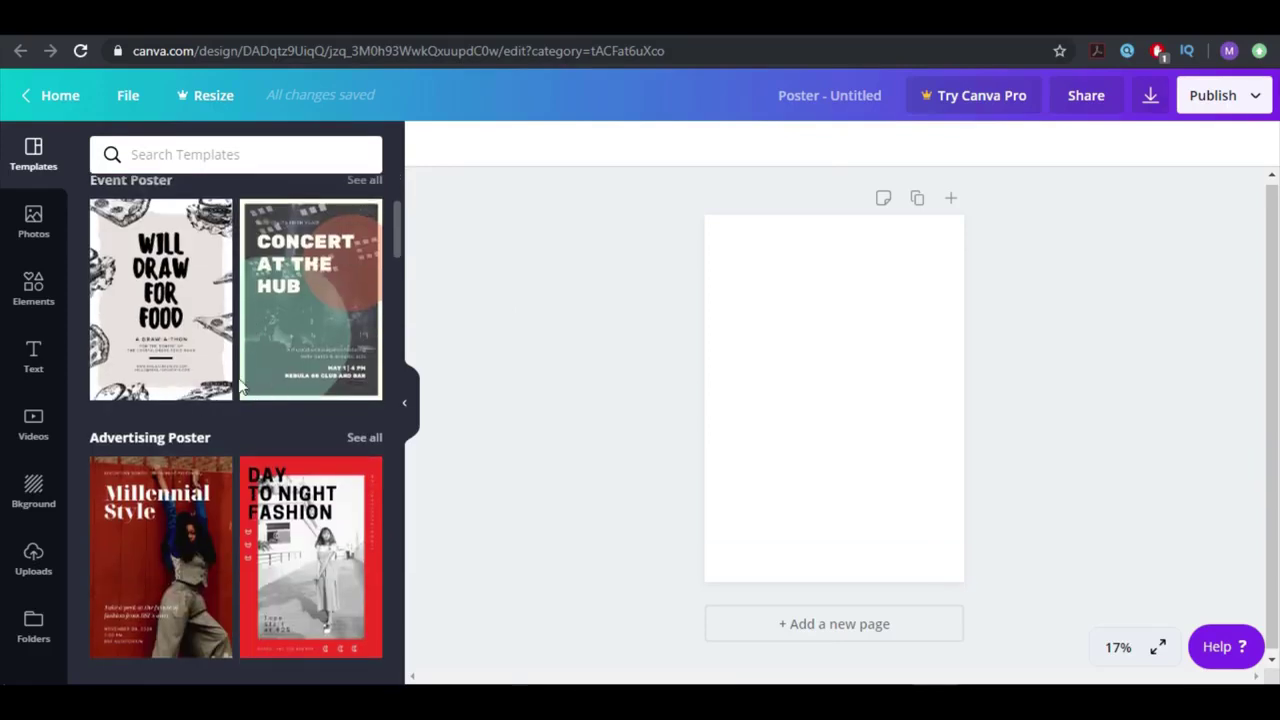
pyautogui.scroll(-3, 222, 399)
pyautogui.scroll(-2, 242, 435)
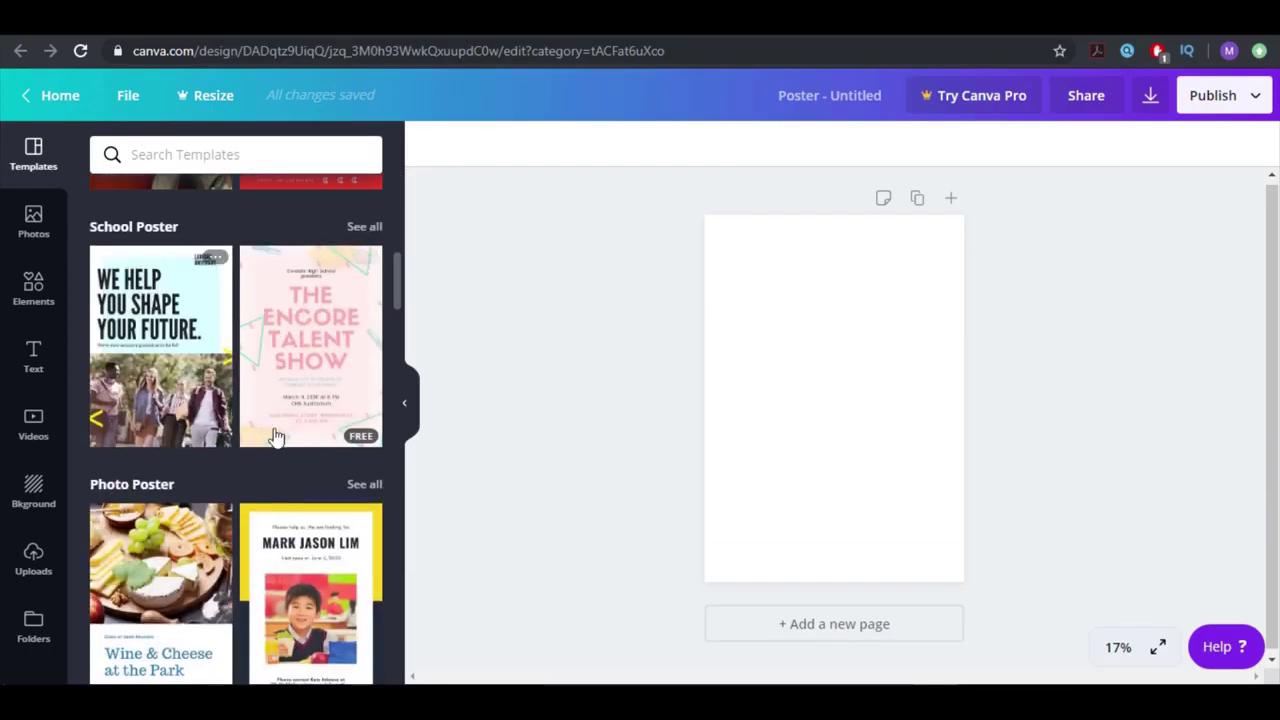
pyautogui.scroll(-2, 250, 416)
pyautogui.scroll(-2, 250, 424)
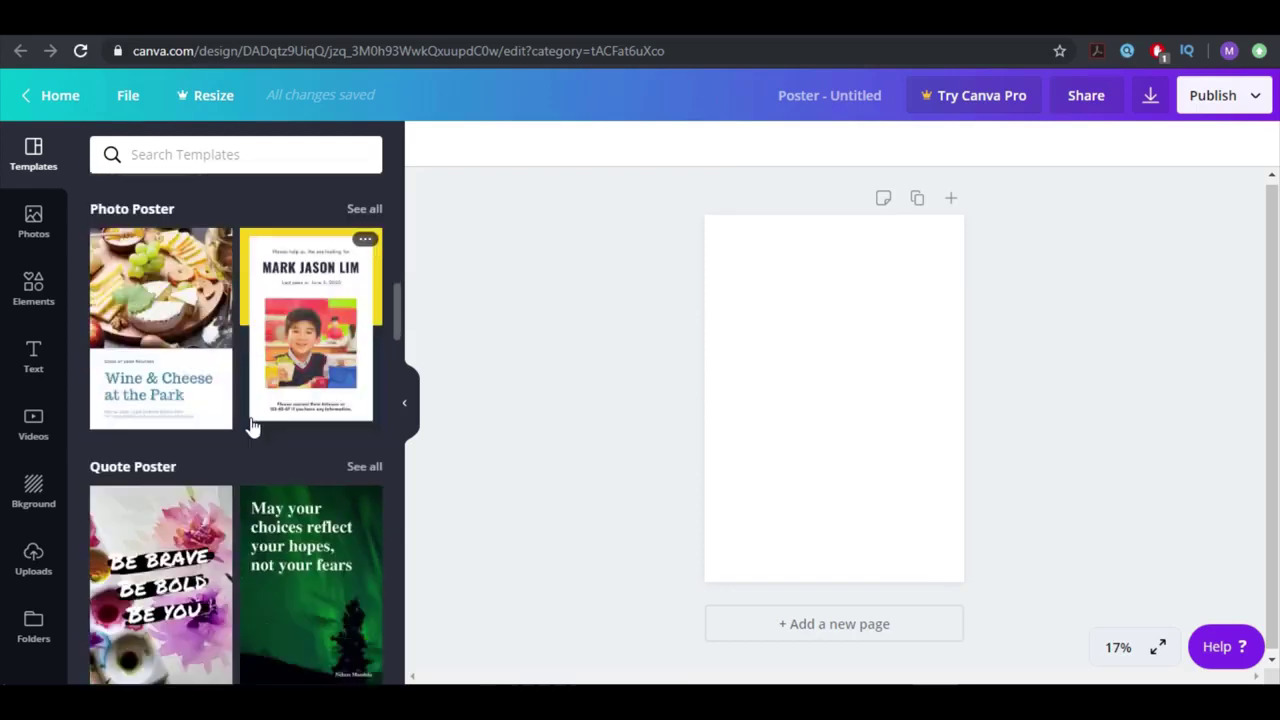
pyautogui.scroll(-2, 230, 476)
pyautogui.scroll(-2, 262, 405)
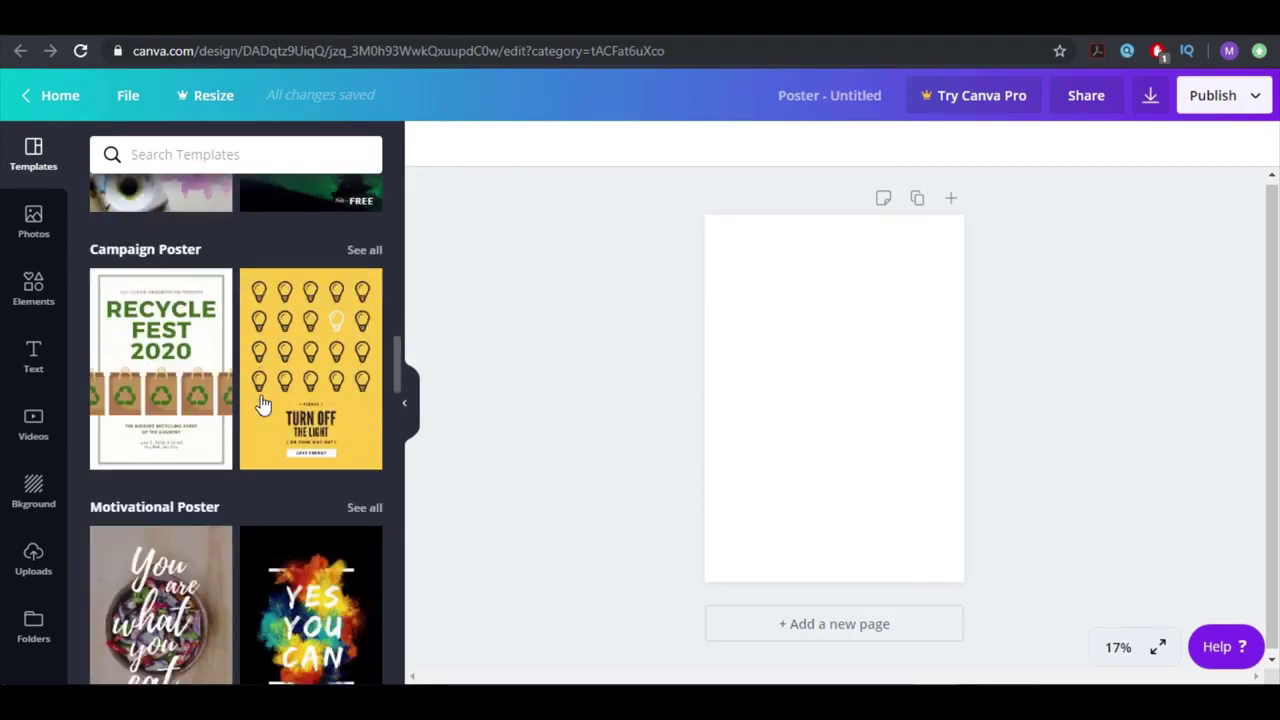
pyautogui.scroll(-2, 265, 395)
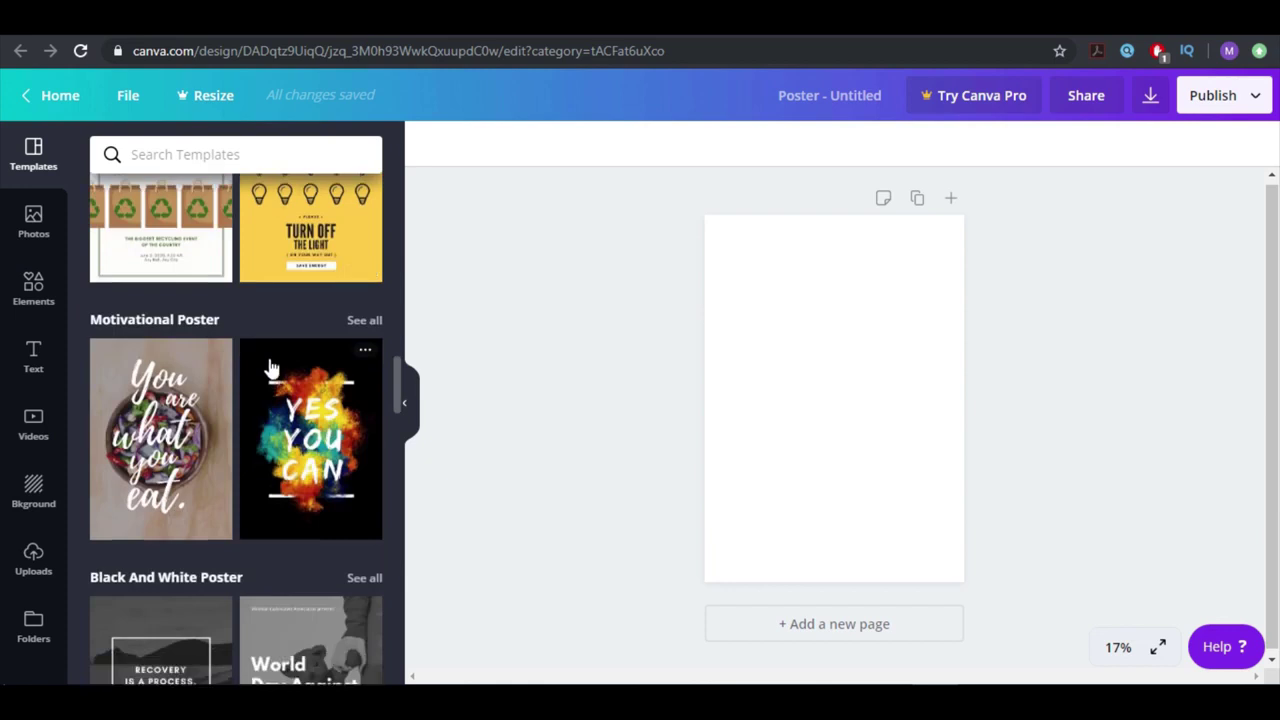
pyautogui.click(307, 435)
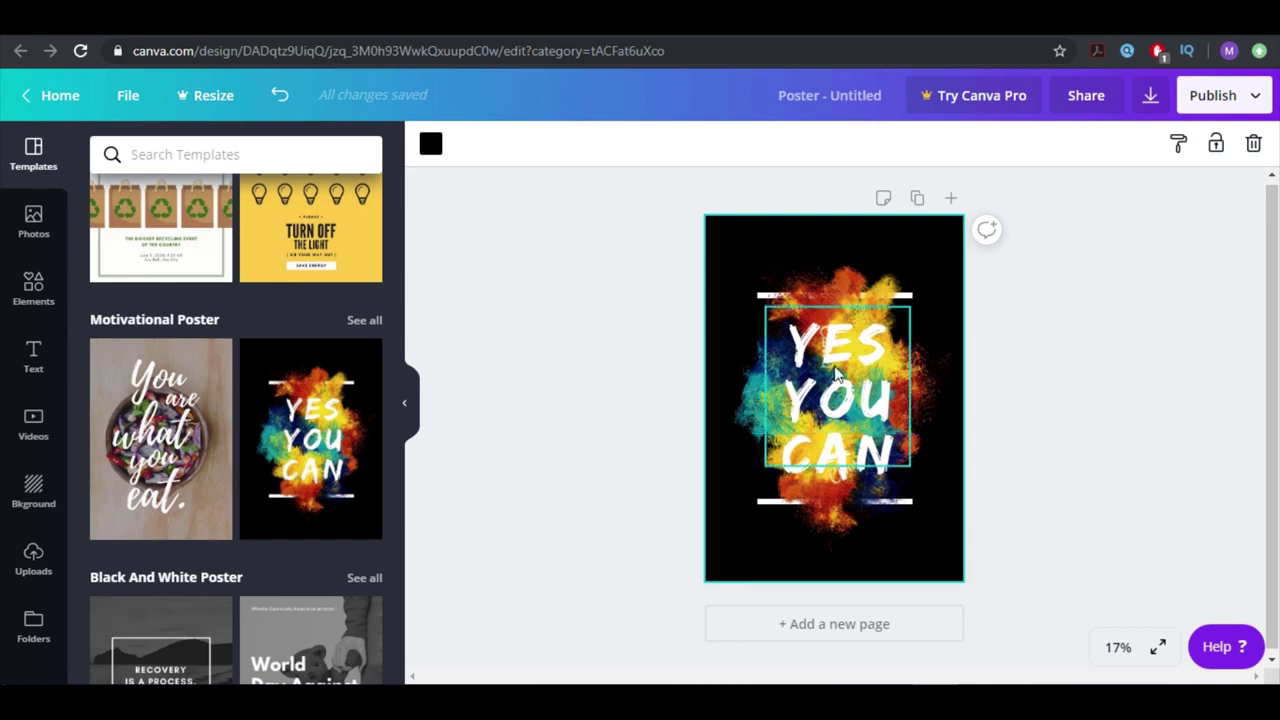
# Step: Widen the YES YOU CAN text box slightly and select all the poster's elements to inspect them
pyautogui.click(834, 395)
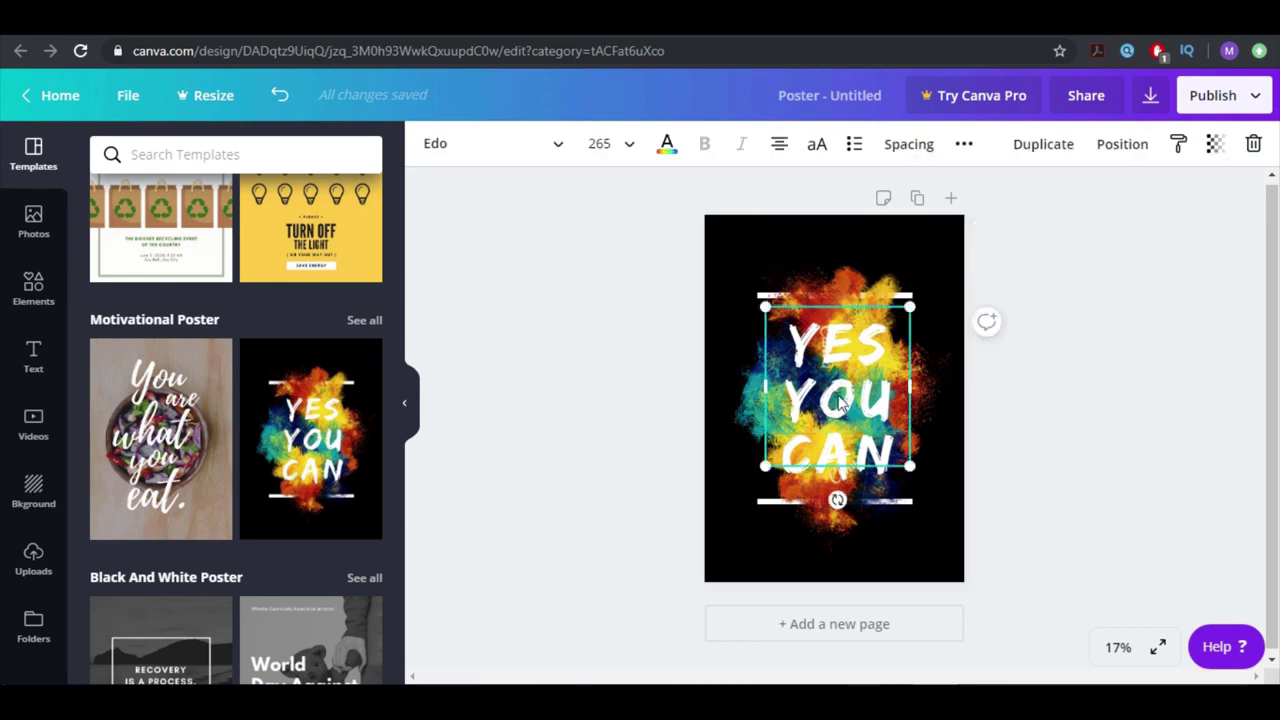
pyautogui.doubleClick(839, 401)
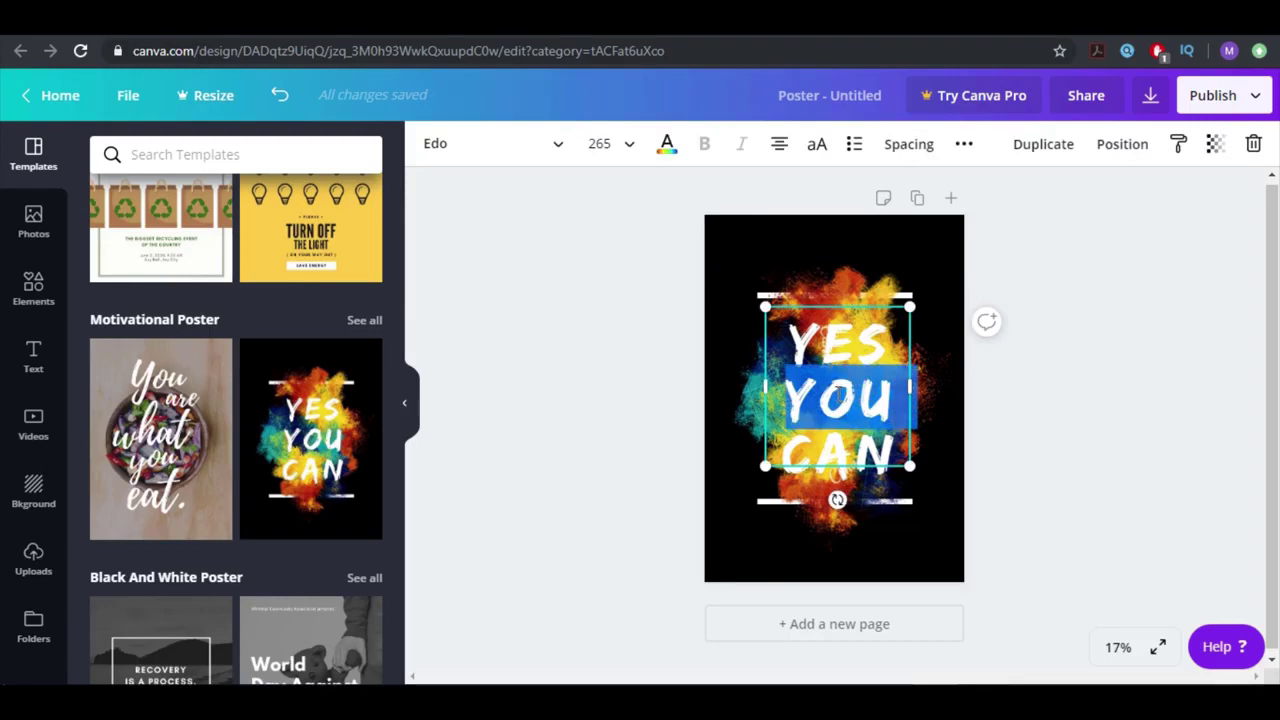
pyautogui.moveTo(913, 387); pyautogui.dragTo(923, 387)
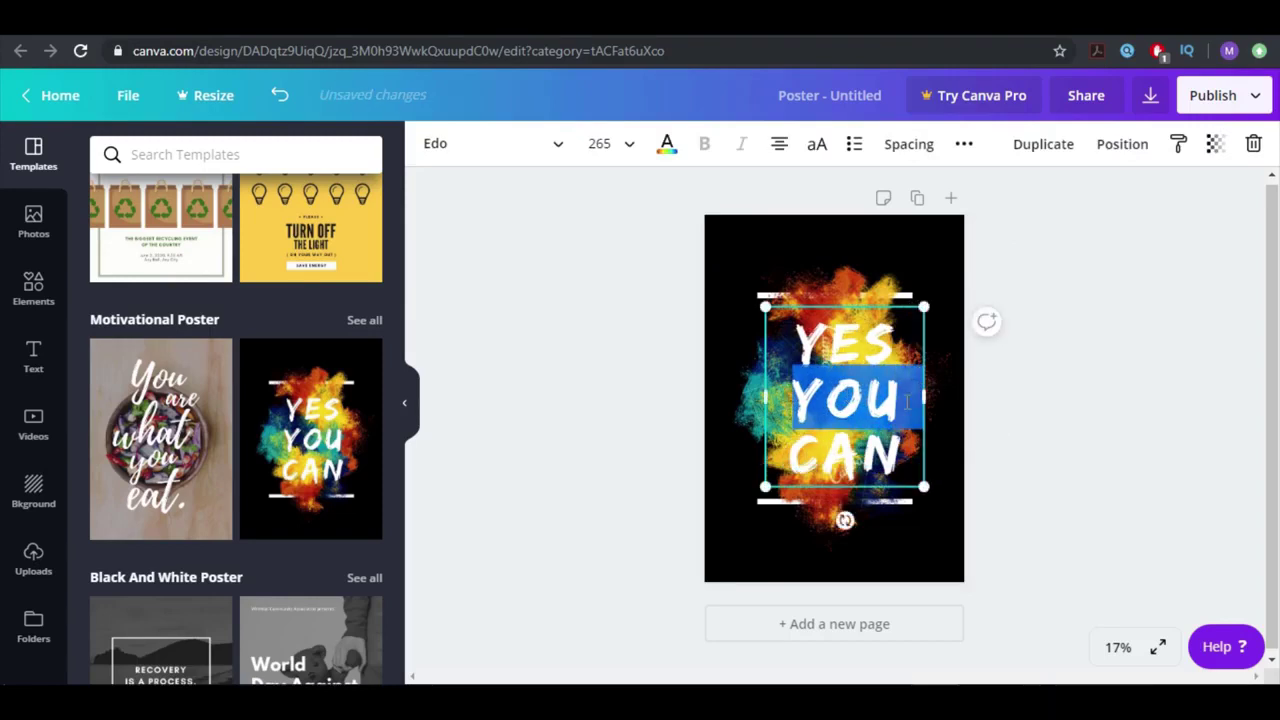
pyautogui.hotkey('ctrl', 'a')
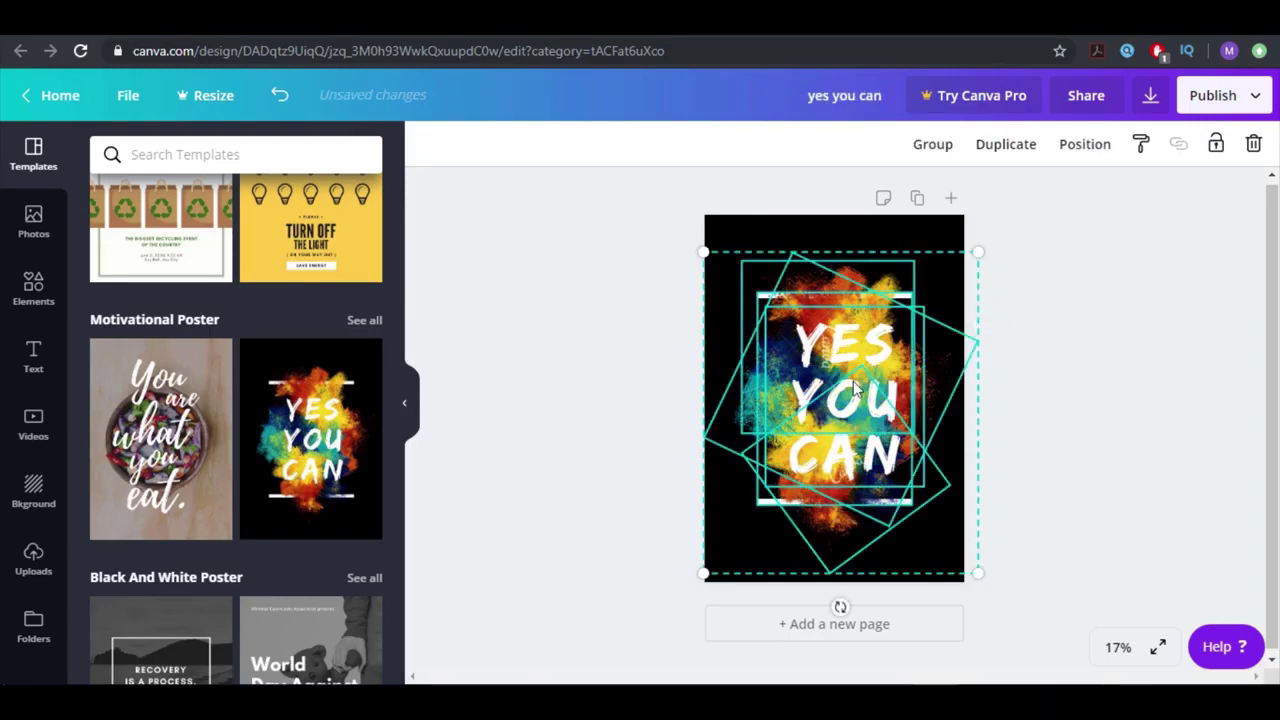
pyautogui.click(1030, 344)
# Step: Replace the poster's design with the beige GLOBAL WARMING template showing half a globe
pyautogui.scroll(-1, 210, 412)
pyautogui.scroll(-2, 210, 412)
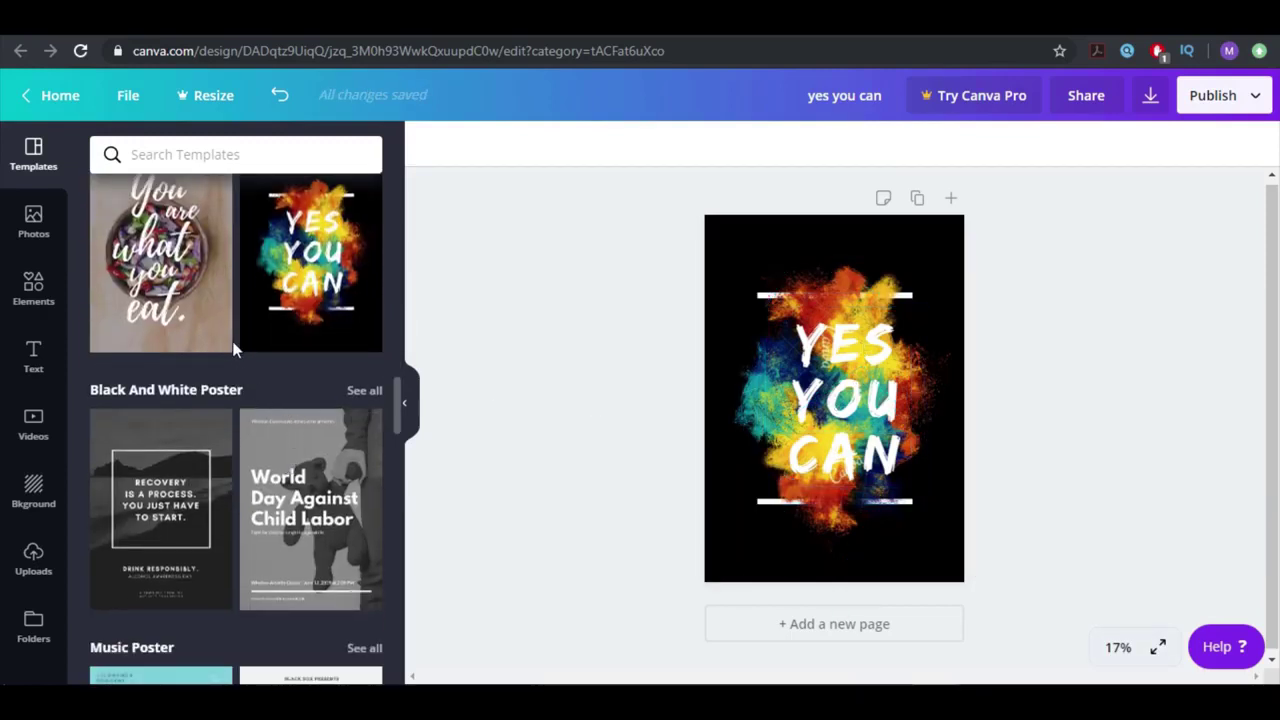
pyautogui.scroll(-5, 263, 355)
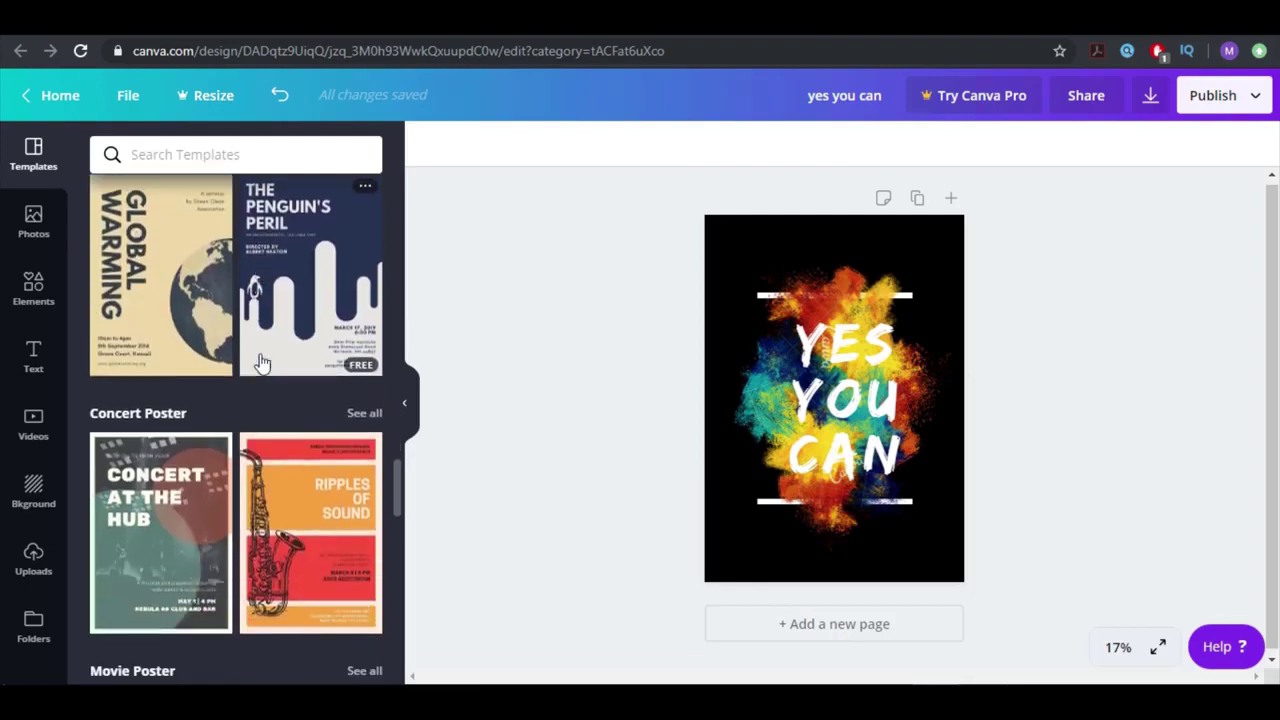
pyautogui.click(172, 335)
pyautogui.click(777, 311)
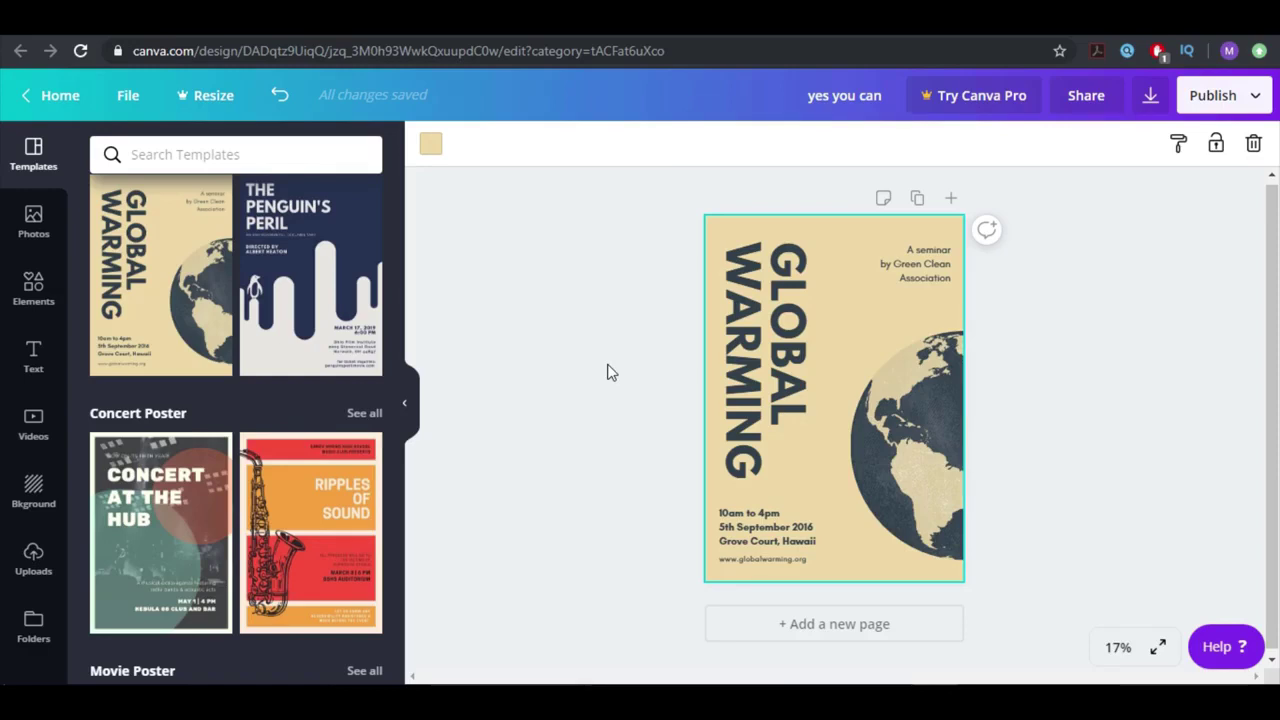
# Step: Delete the globe graphic from the GLOBAL WARMING poster
pyautogui.click(875, 452)
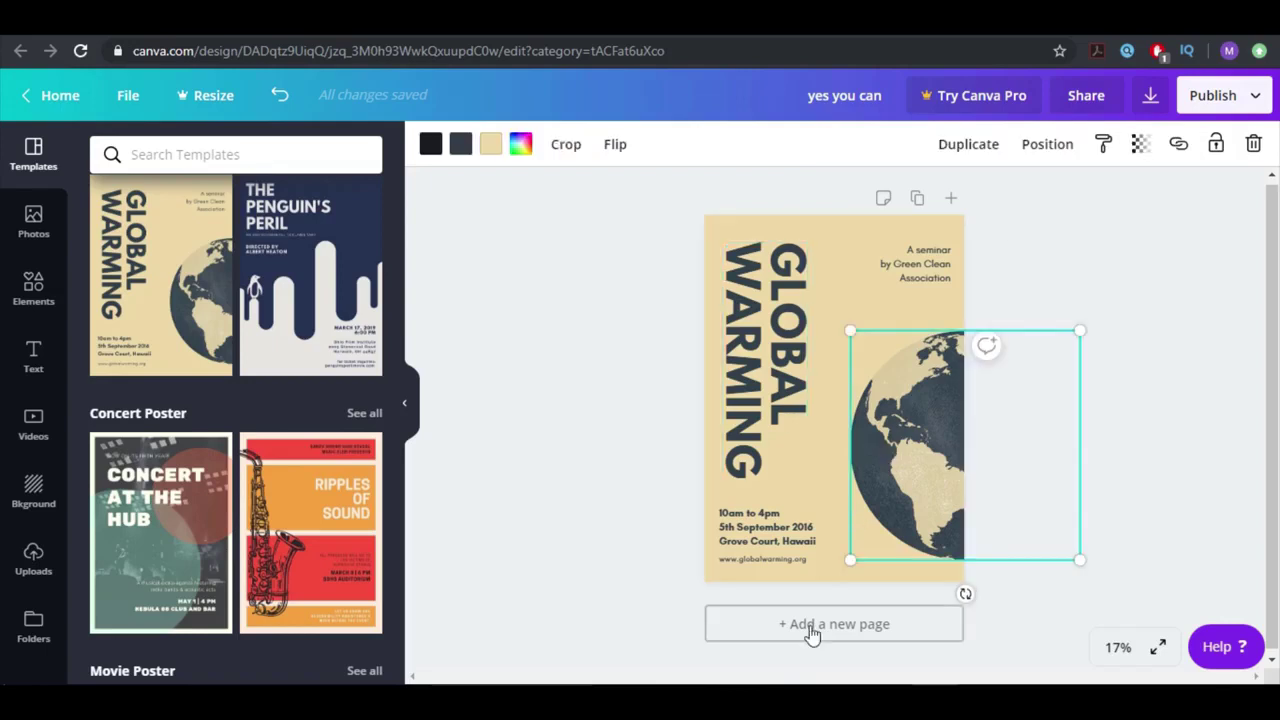
pyautogui.moveTo(922, 472); pyautogui.dragTo(835, 501)
pyautogui.press('Delete')
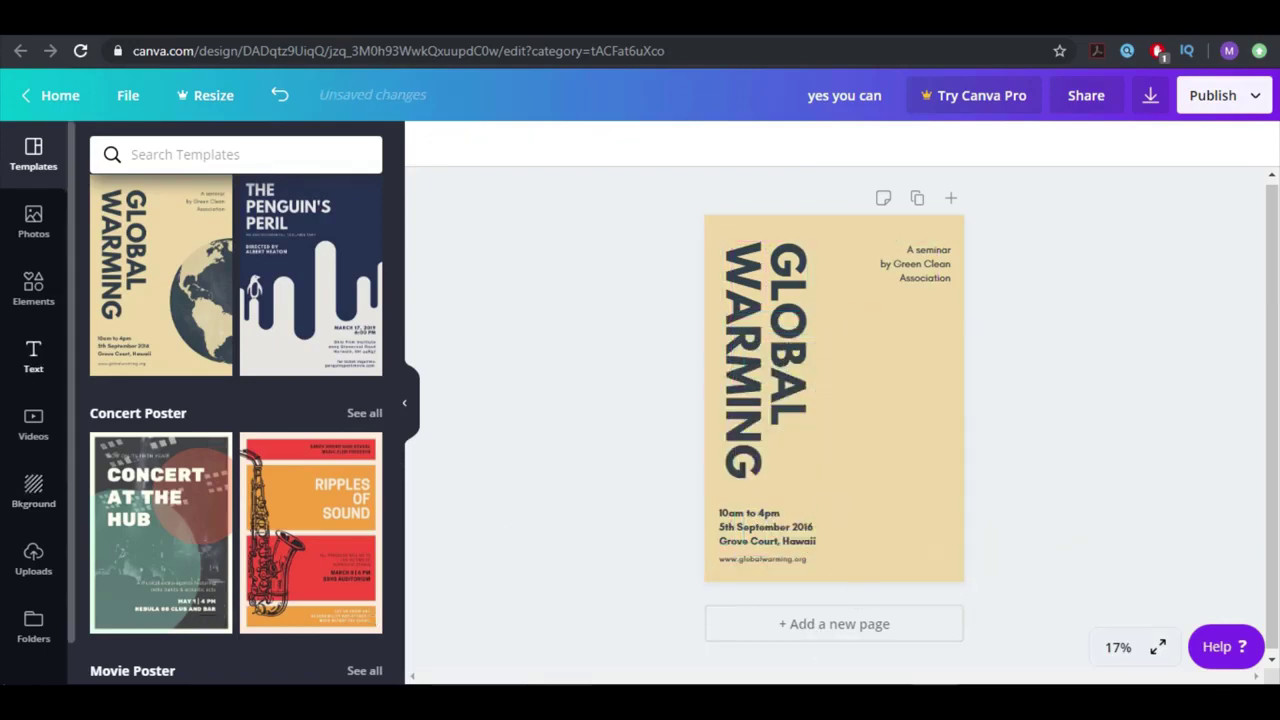
# Step: Bring up the elements library and replace the word GLOBAL in the poster's vertical heading with DOGS
pyautogui.click(33, 290)
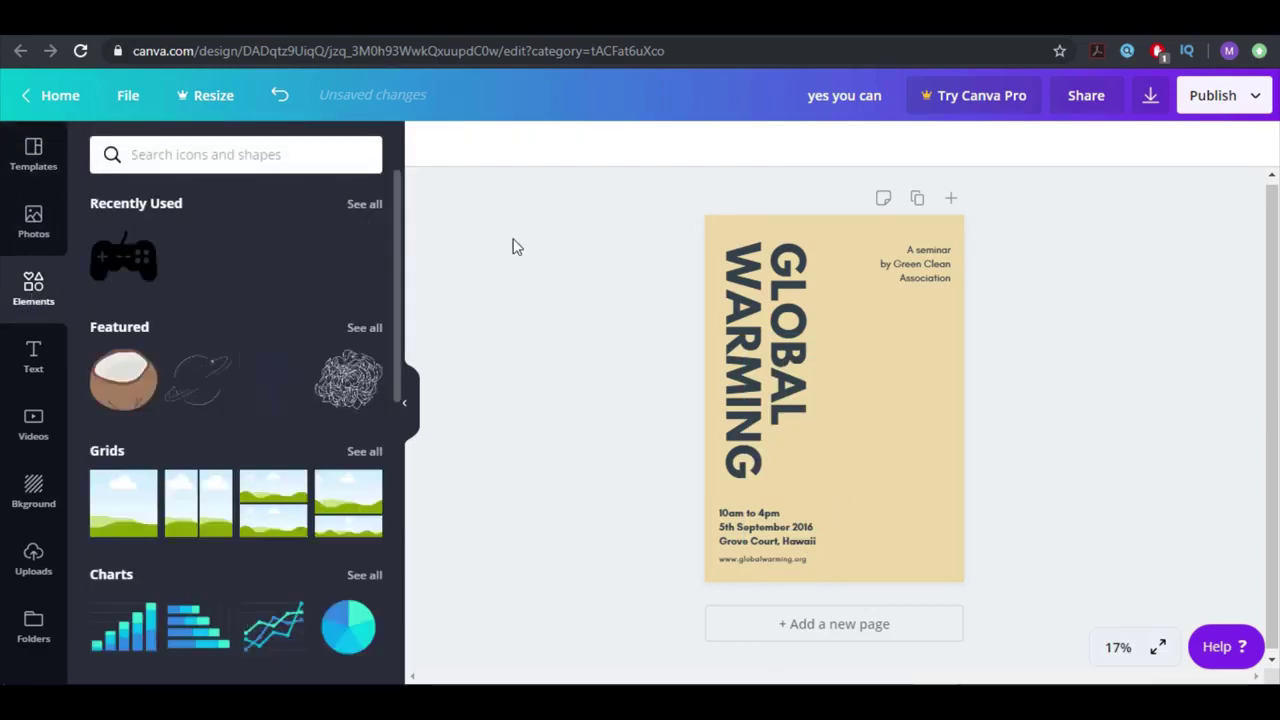
pyautogui.click(770, 347)
pyautogui.doubleClick(770, 347)
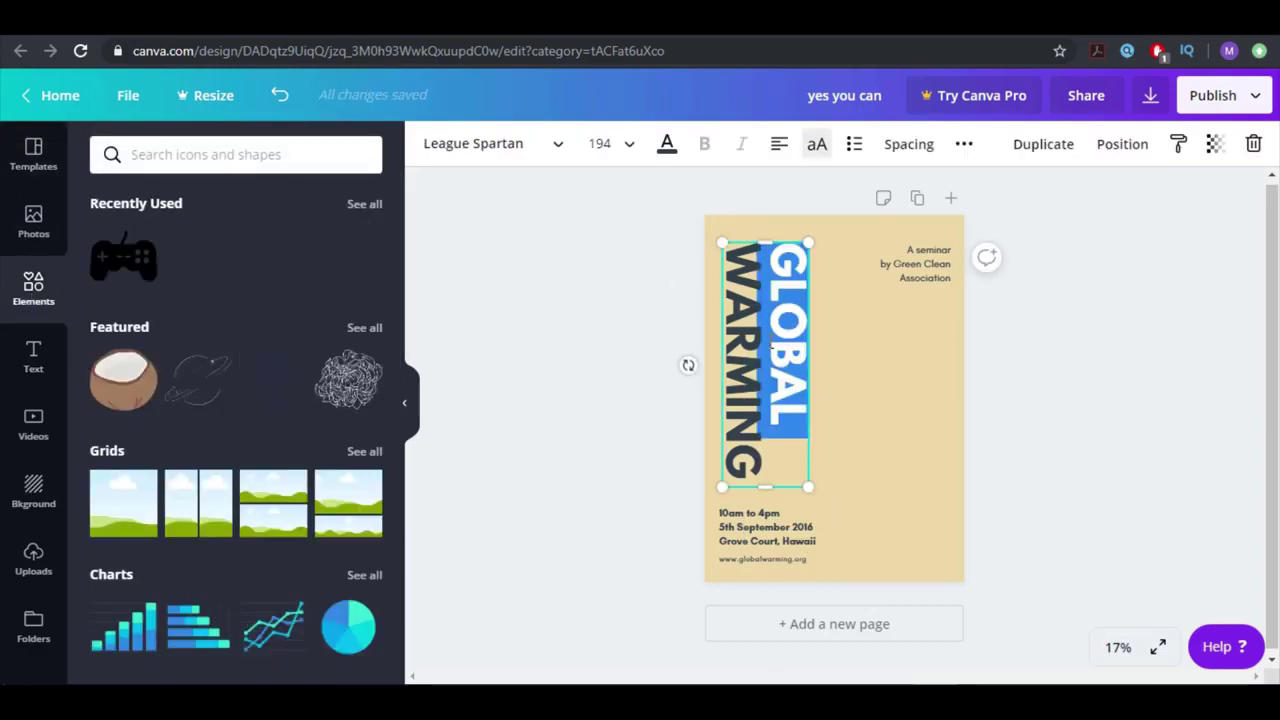
pyautogui.write('D')
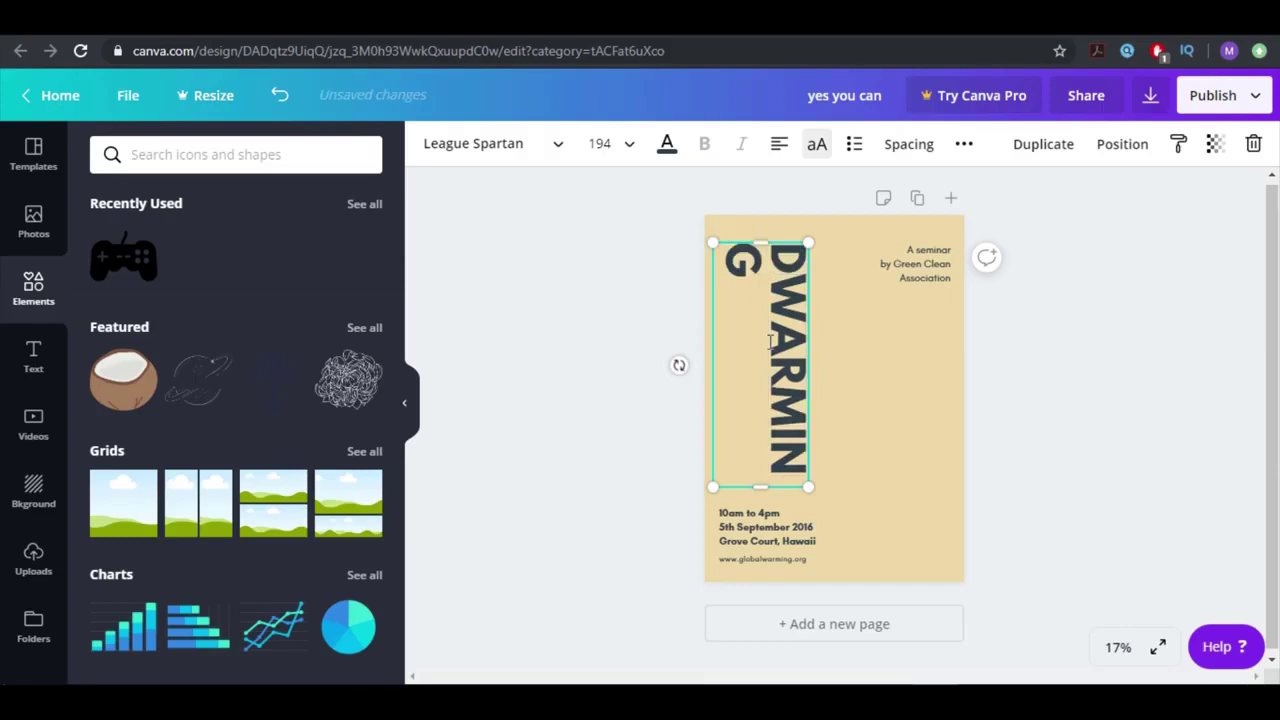
pyautogui.write('OGS')
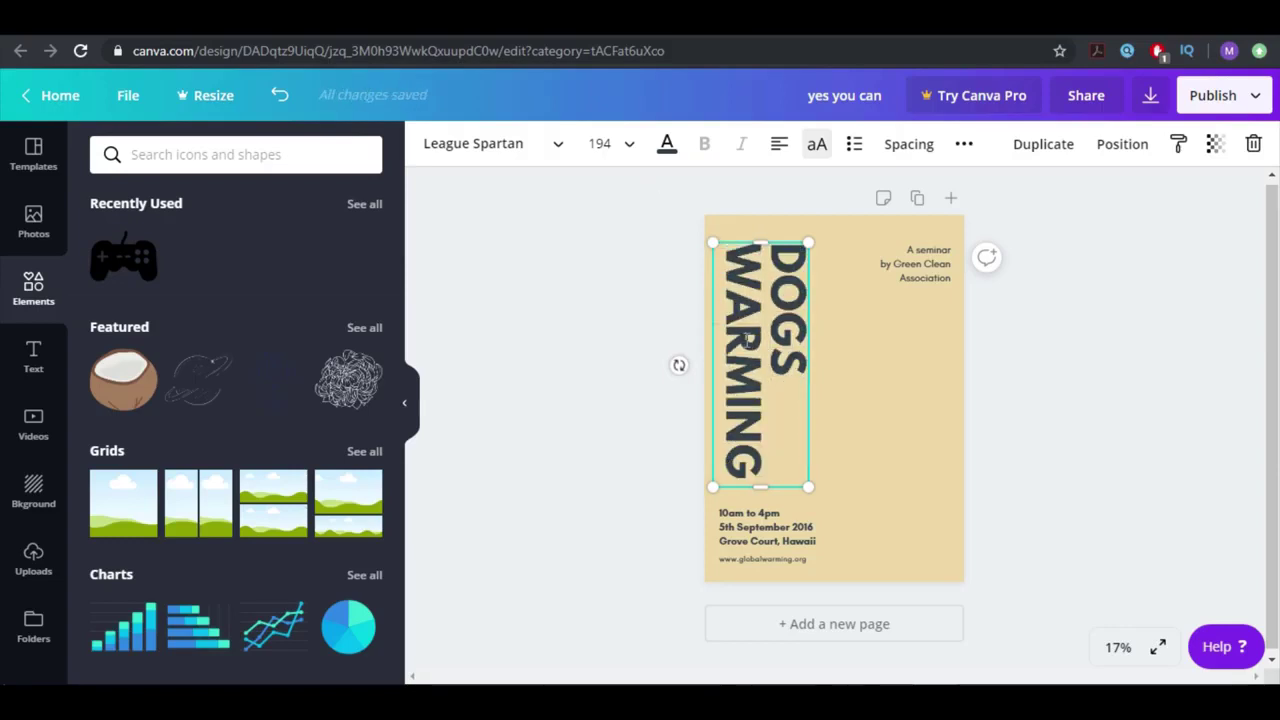
# Step: Replace the word WARMING in the poster's vertical heading with EVENT
pyautogui.doubleClick(747, 338)
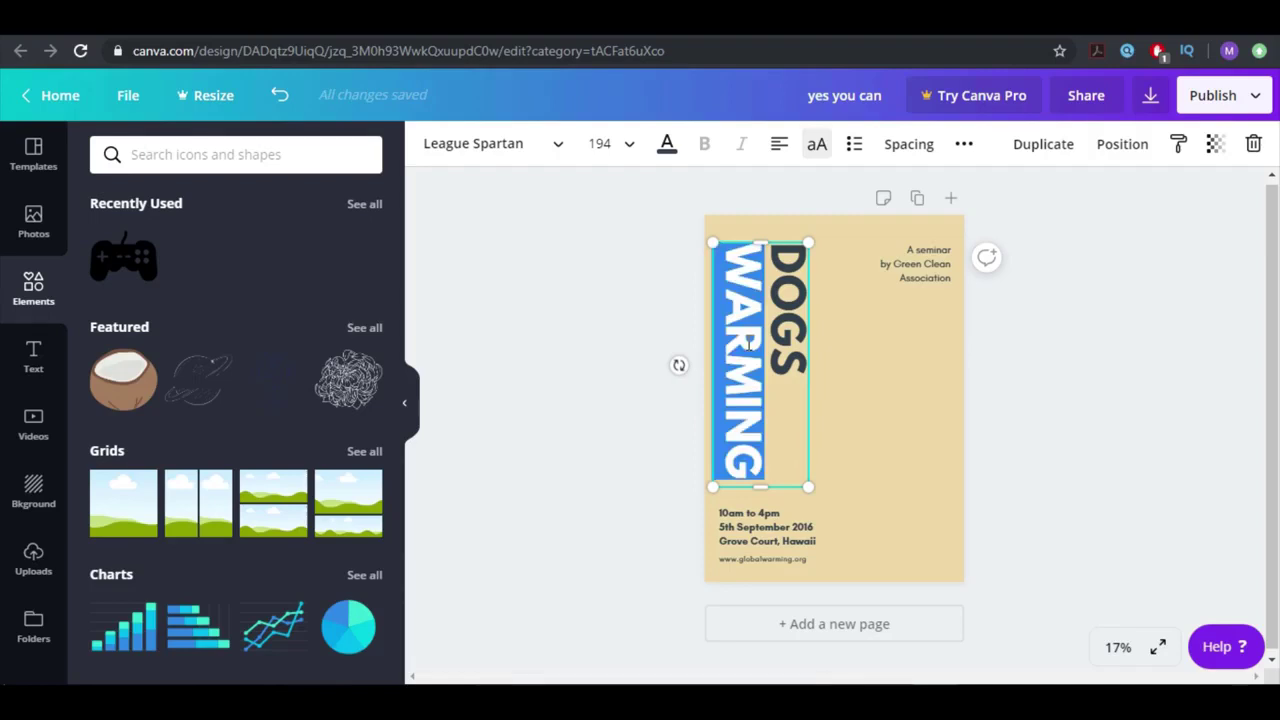
pyautogui.write('EVENT')
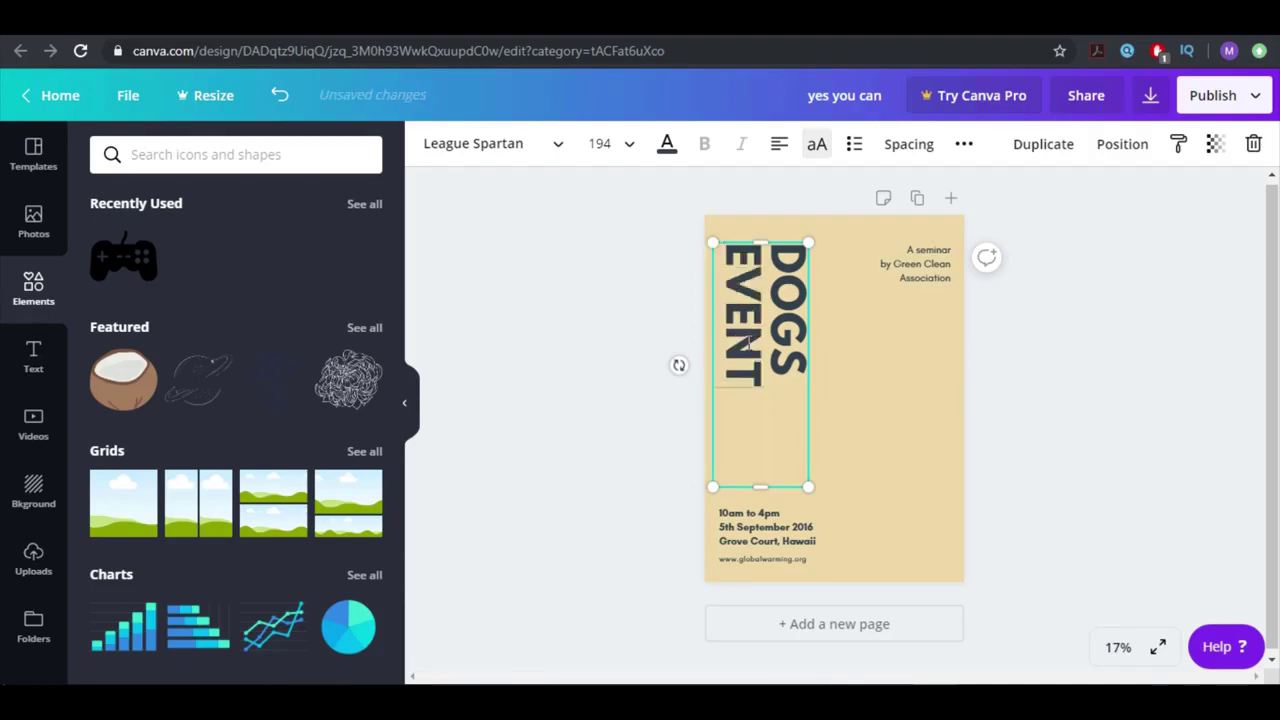
pyautogui.click(829, 306)
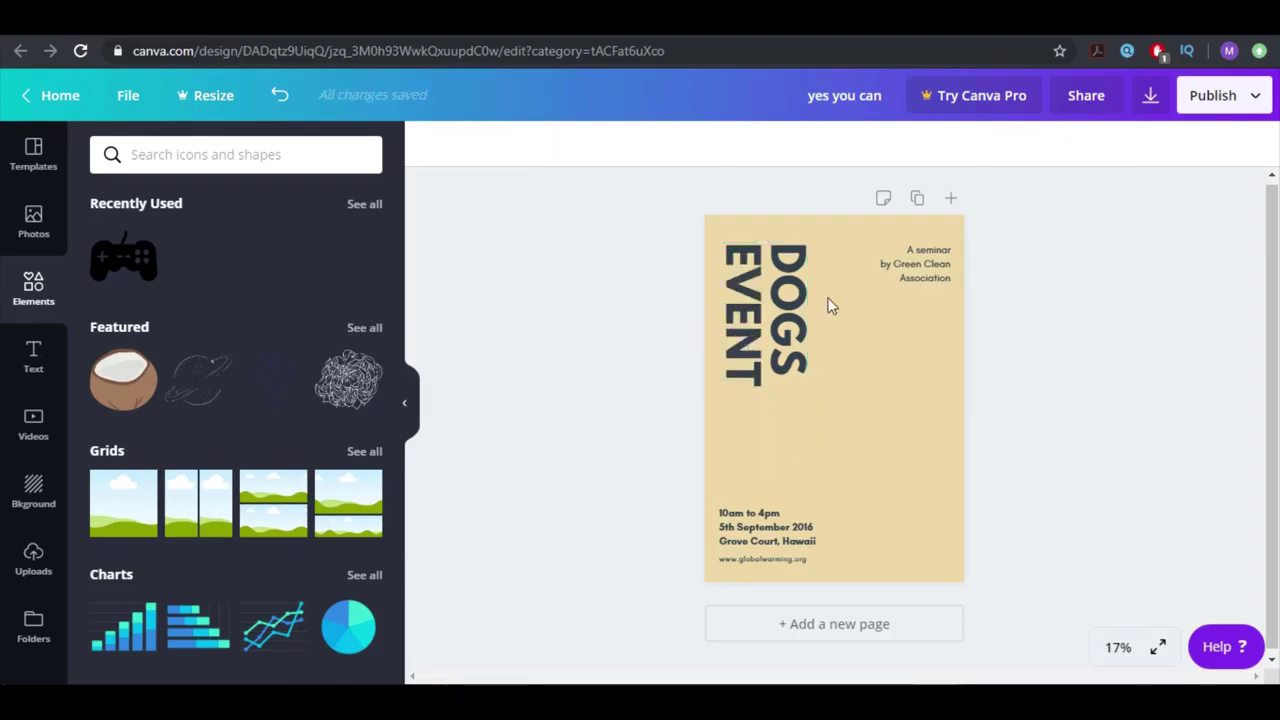
# Step: Select all the text of the DOGS EVENT heading and change its colour to the light orange default swatch
pyautogui.click(773, 298)
pyautogui.doubleClick(773, 298)
pyautogui.hotkey('ctrl', 'a')
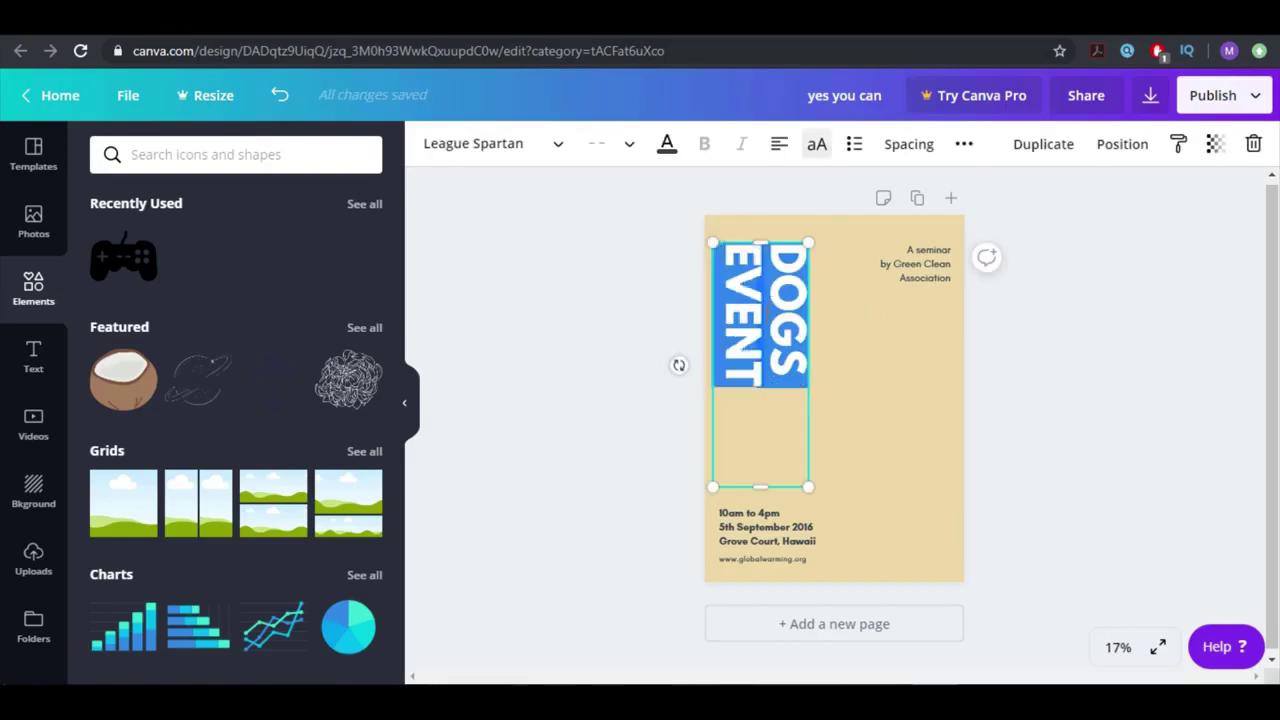
pyautogui.click(670, 150)
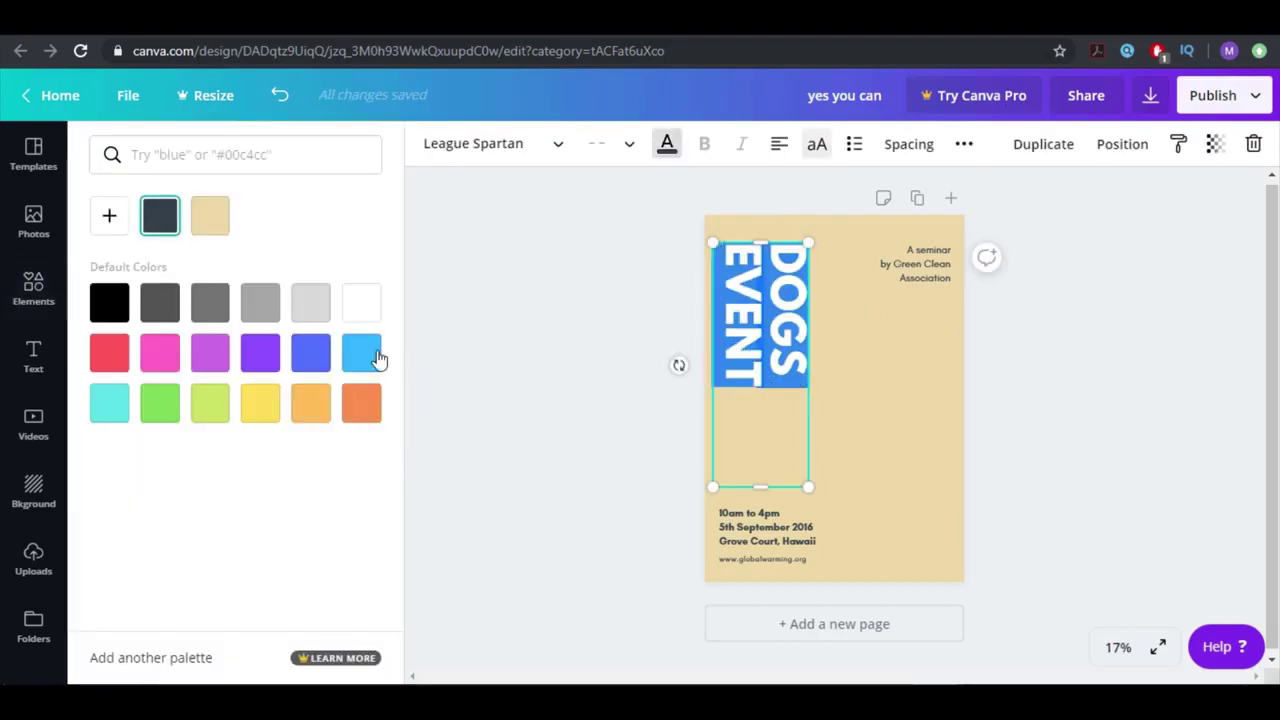
pyautogui.click(322, 402)
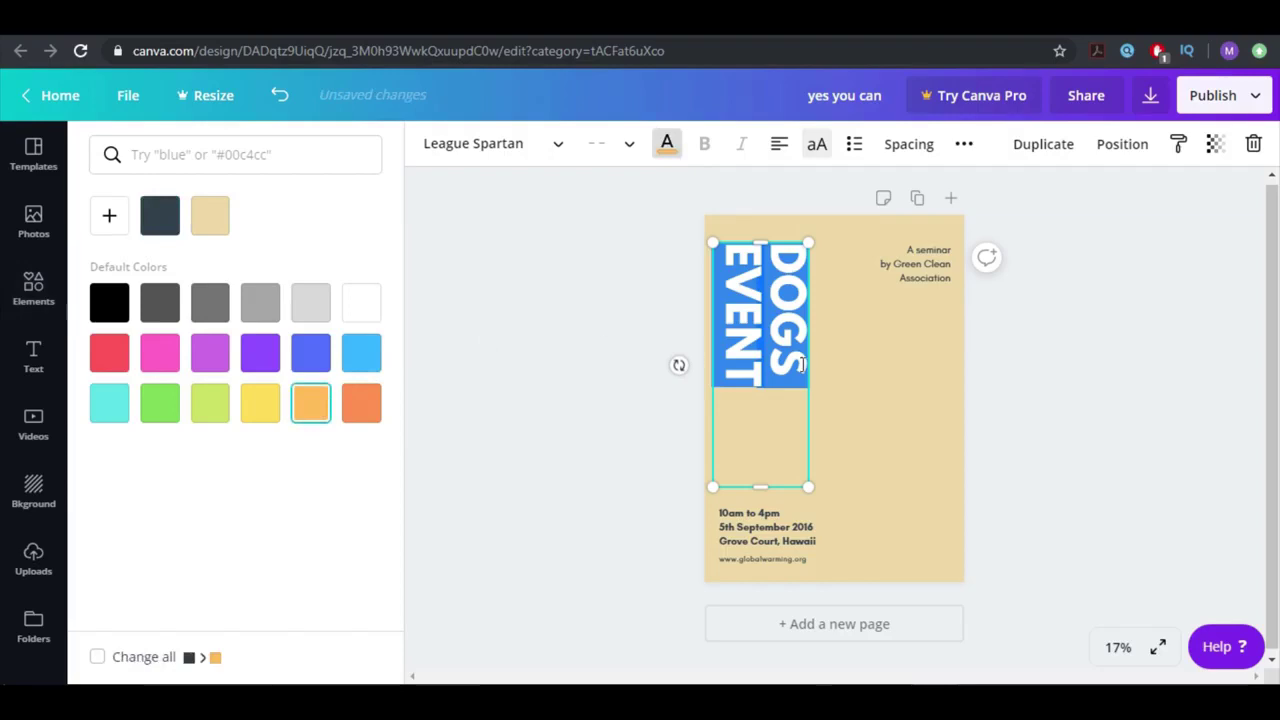
# Step: Recolour the entire DOGS EVENT heading with the light blue default swatch
pyautogui.click(785, 414)
pyautogui.hotkey('ctrl', 'a')
pyautogui.click(361, 352)
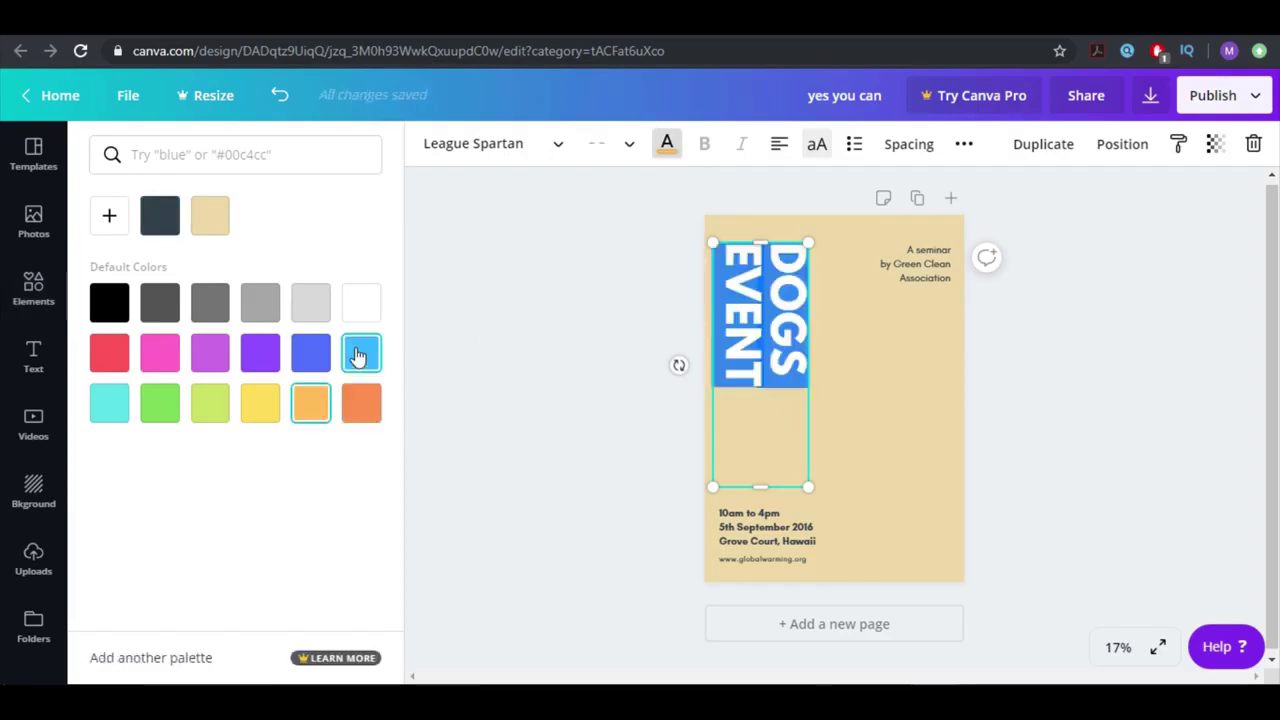